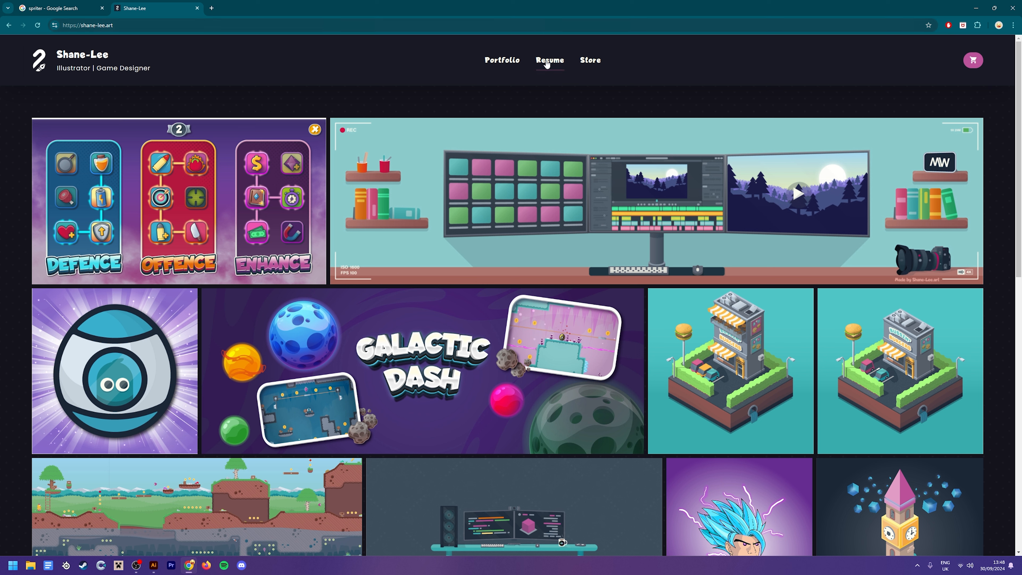
Open the portfolio site's Store page and look over the free game asset packs on offer
left_click(592, 61)
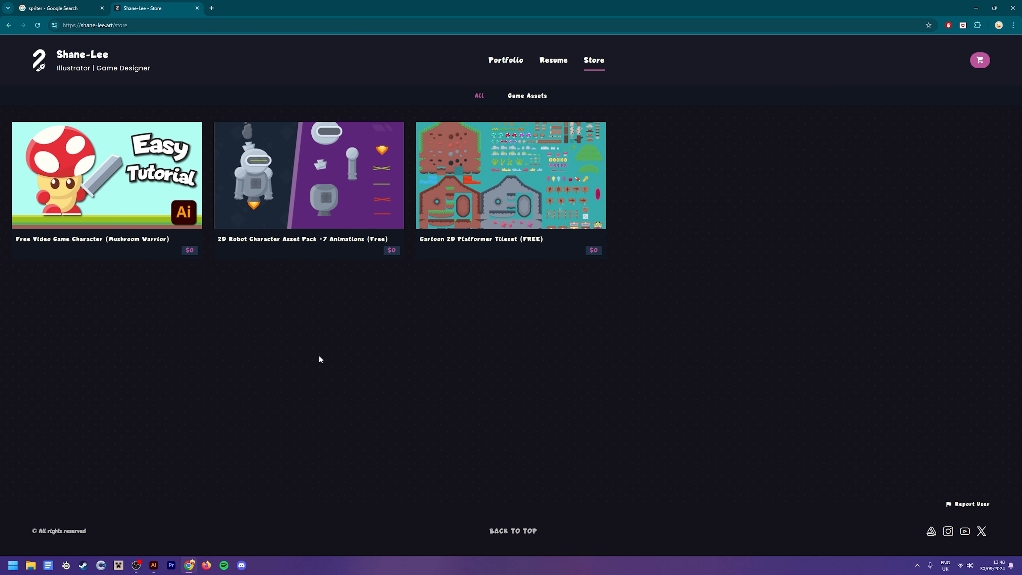
mouse_move(155, 196)
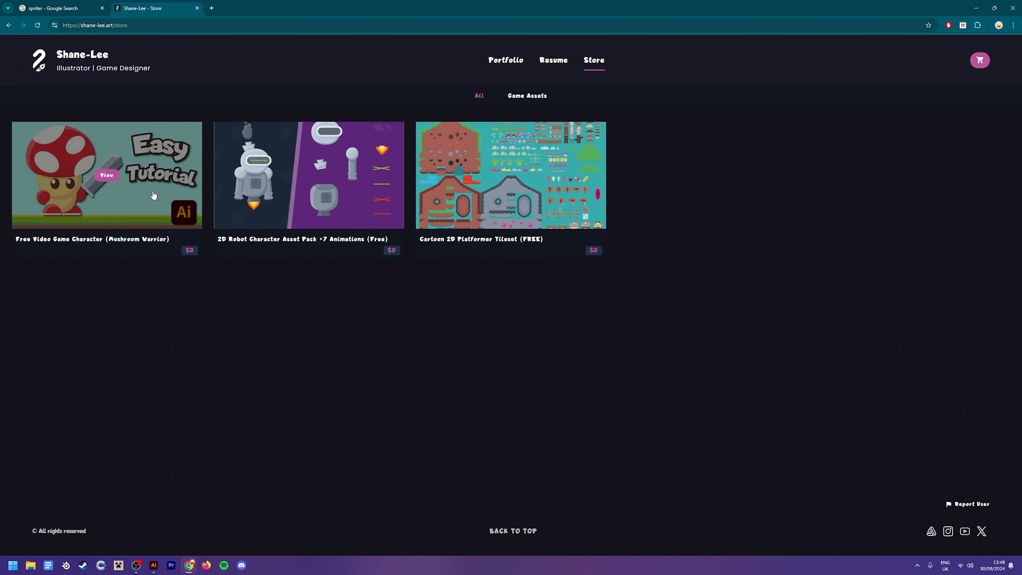
mouse_move(535, 231)
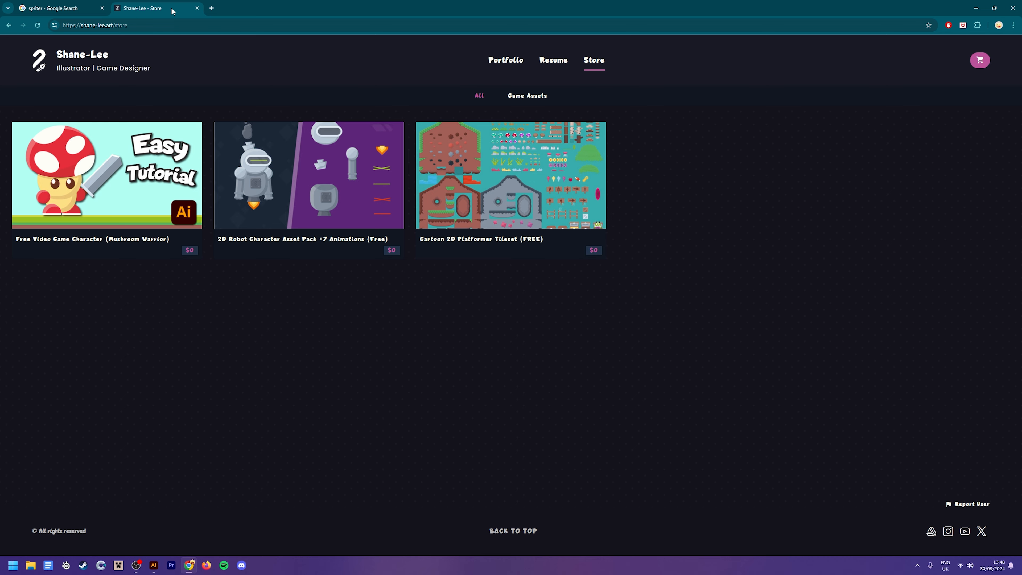
Close the store page and open the Download Spriter result from the Google search
left_click(198, 8)
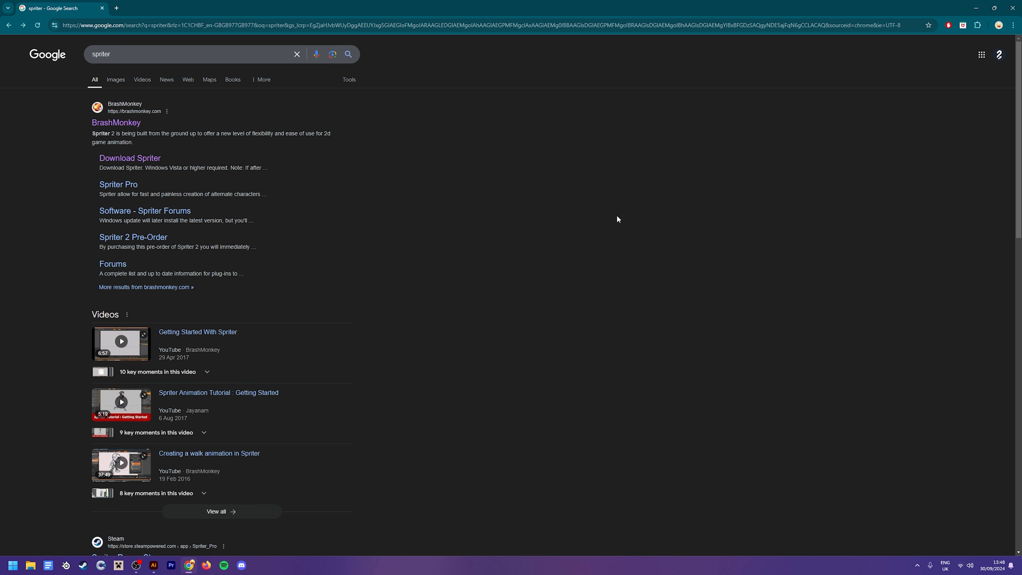
left_click(140, 160)
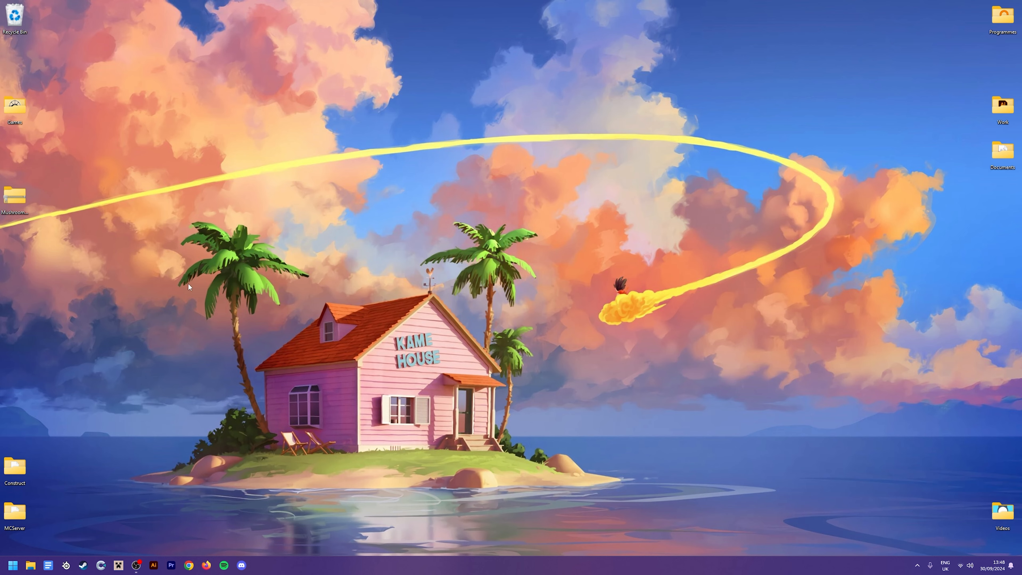
Open MushroomWarrior.zip on the desktop and extract its MushroomWarrior folder onto the desktop
left_click_drag(15, 197, 134, 211)
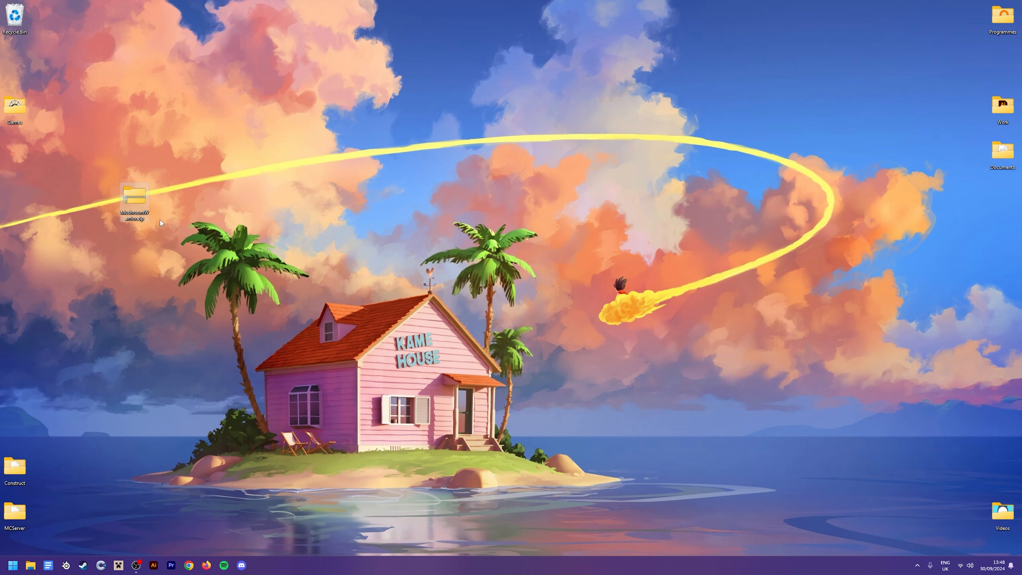
double_click(142, 199)
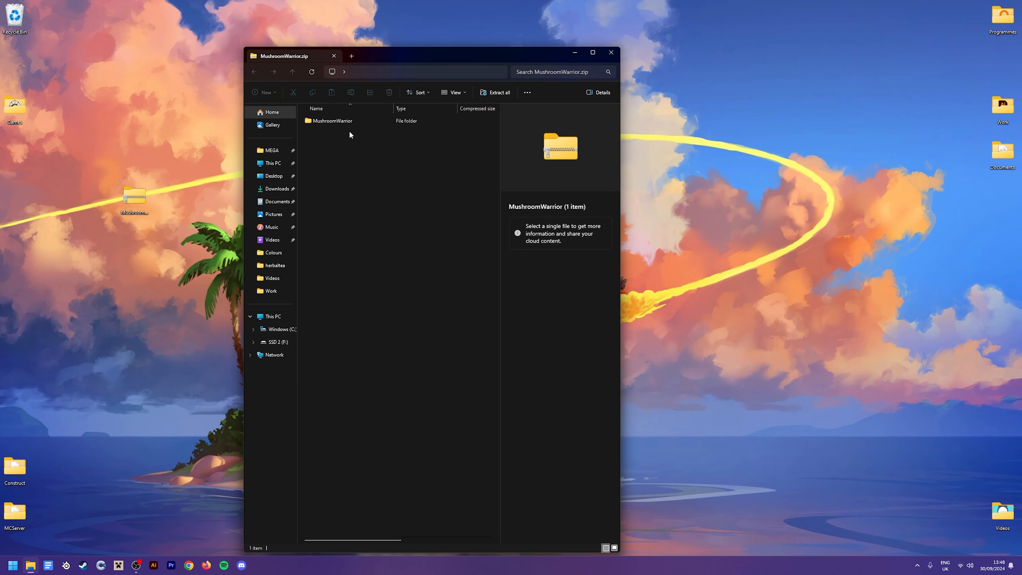
left_click(347, 121)
left_click_drag(336, 121, 172, 168)
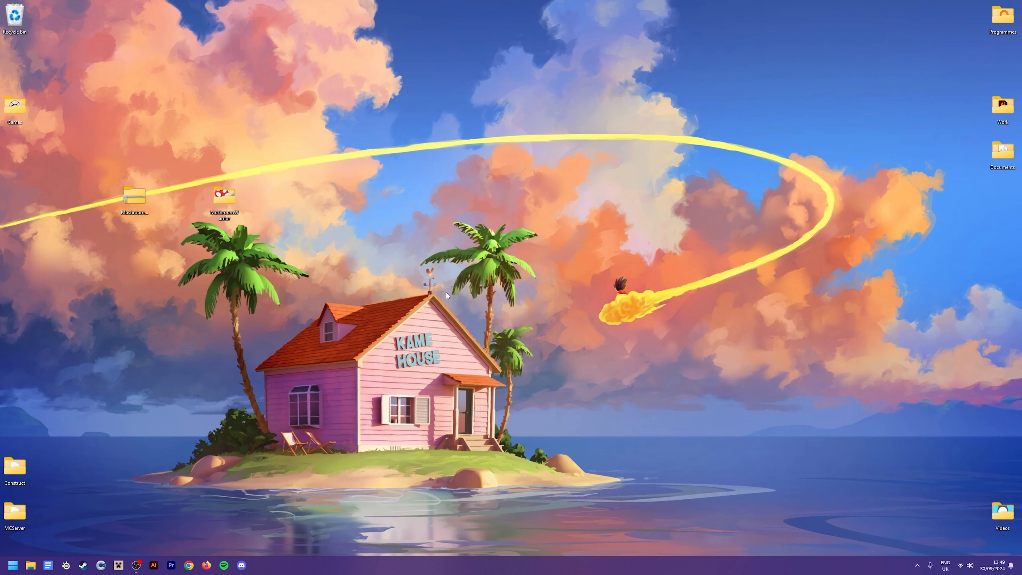
Search the computer for Spriter and launch it
key("super")
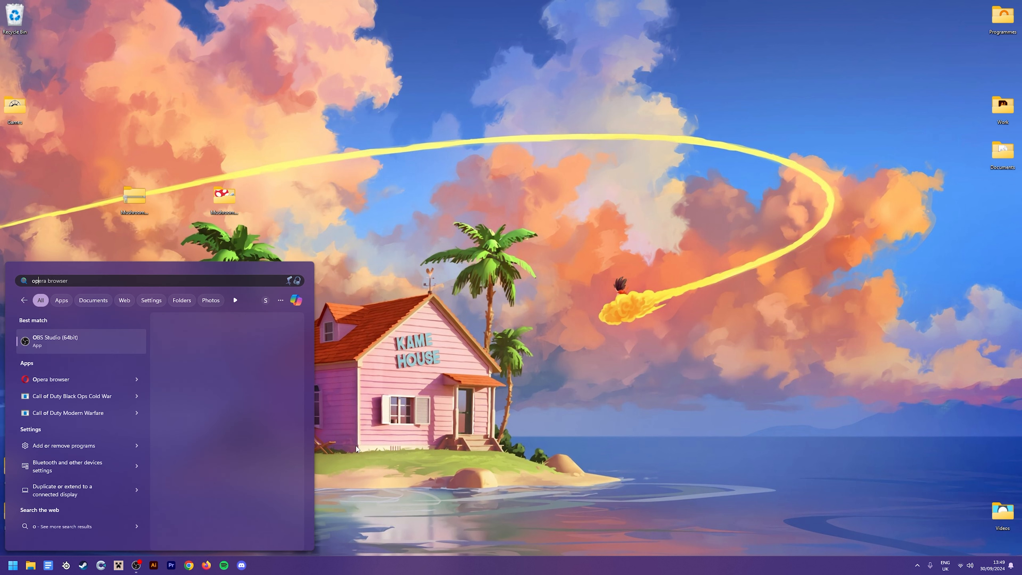
type("spriter")
key("Return")
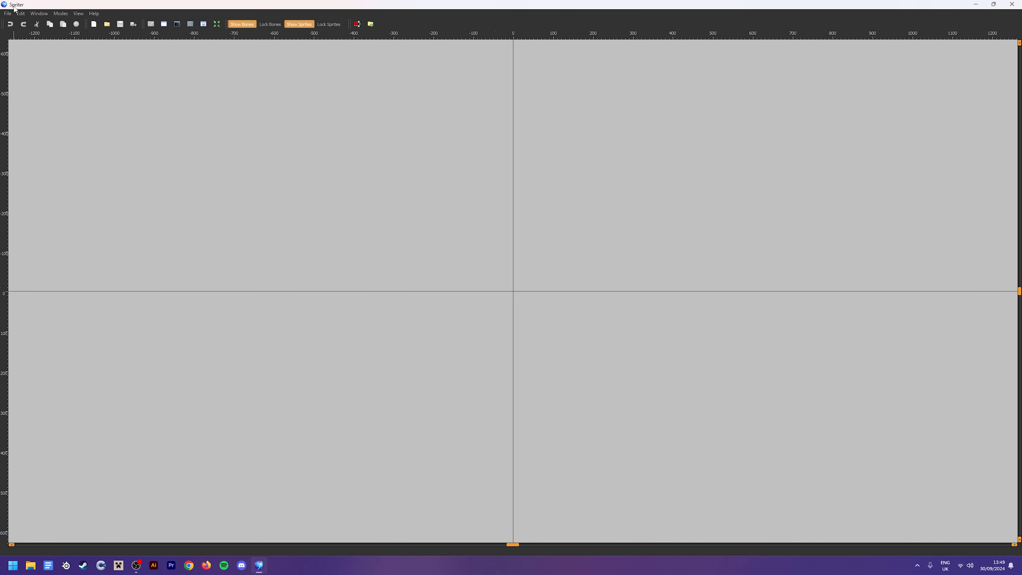
Create a new Spriter project using the MushroomWarrior folder on the Desktop as the project folder
left_click(7, 15)
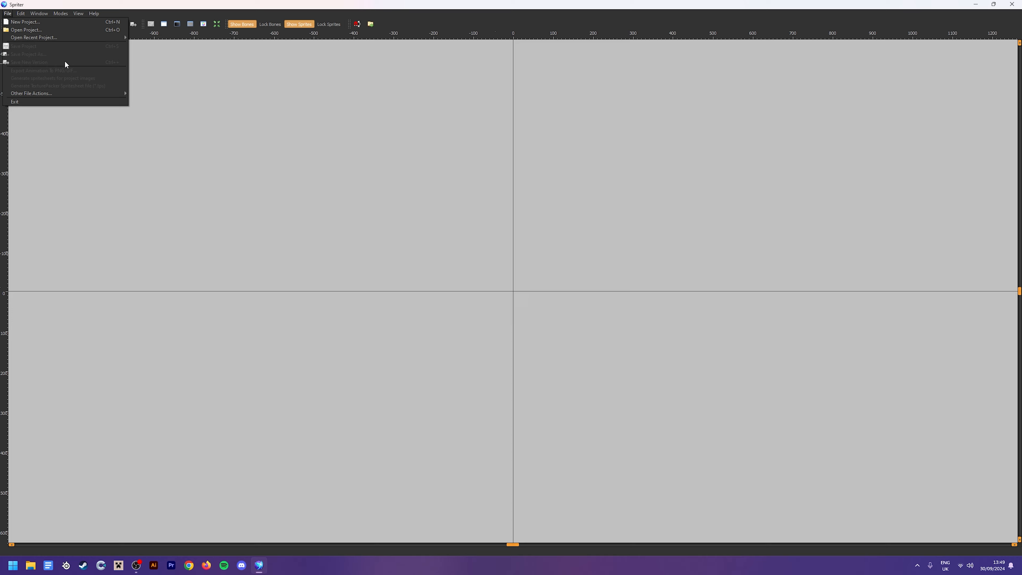
left_click(24, 21)
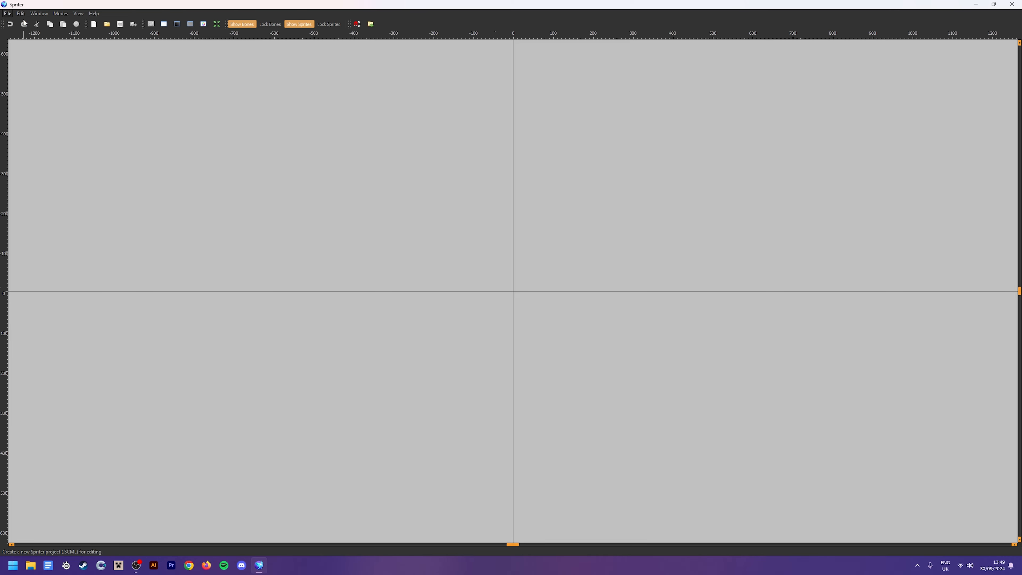
left_click(515, 294)
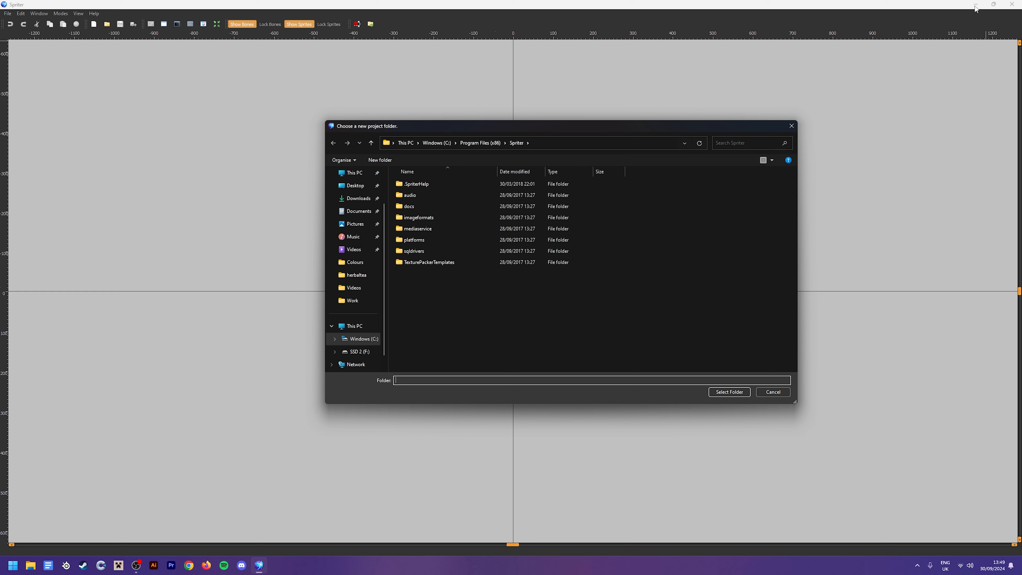
left_click(407, 143)
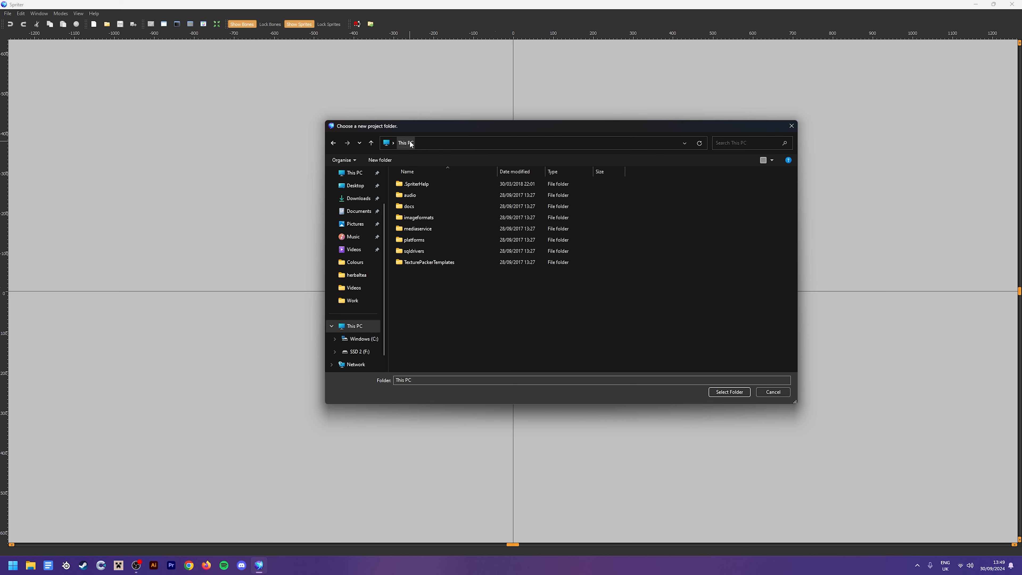
left_click(355, 185)
left_click(597, 192)
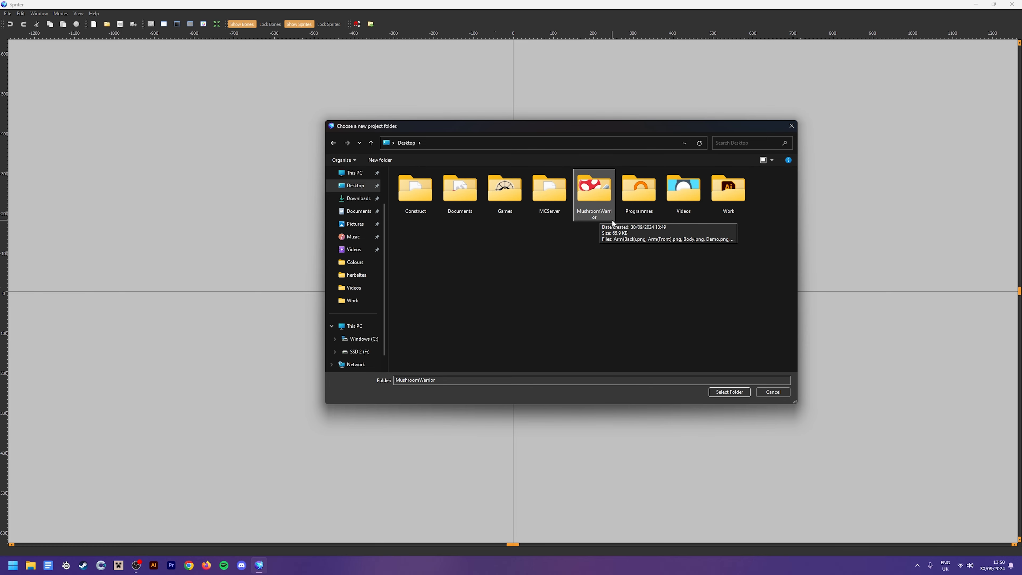
left_click(742, 393)
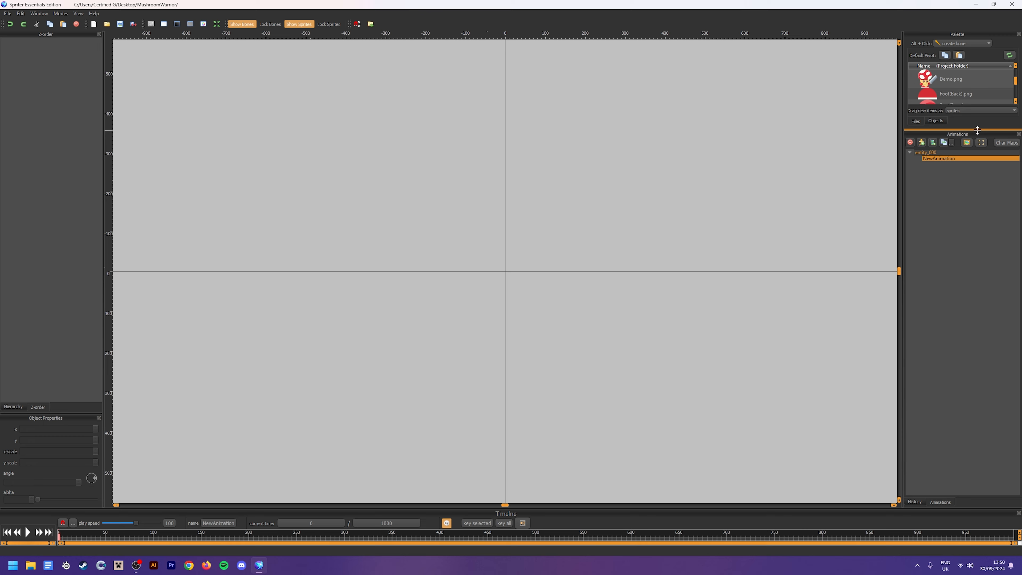
Enlarge the Palette so every sprite file is listed, and make the Timeline area taller
left_click_drag(978, 130, 970, 339)
left_click_drag(968, 218, 980, 251)
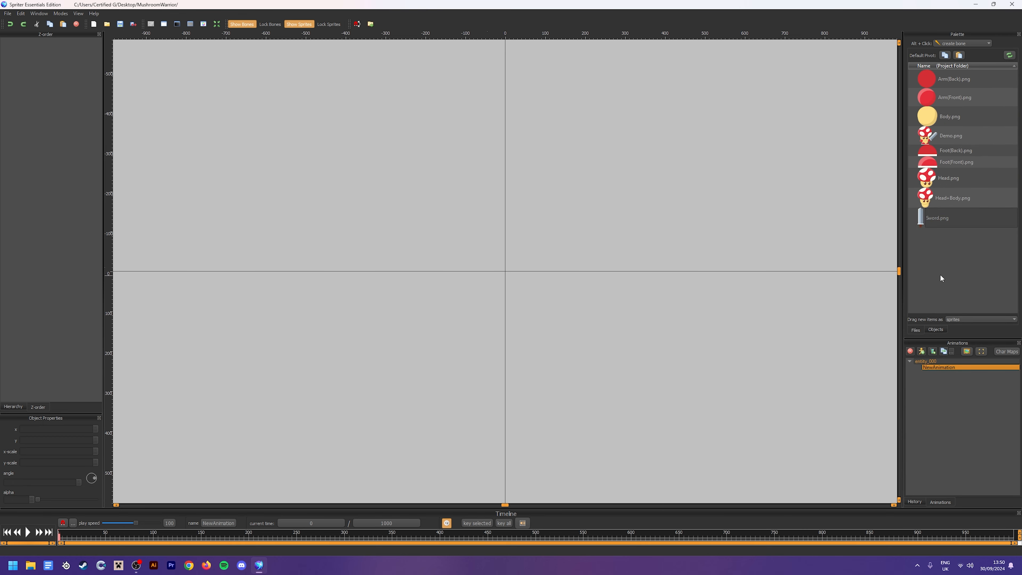
left_click(929, 224)
left_click_drag(611, 509, 614, 422)
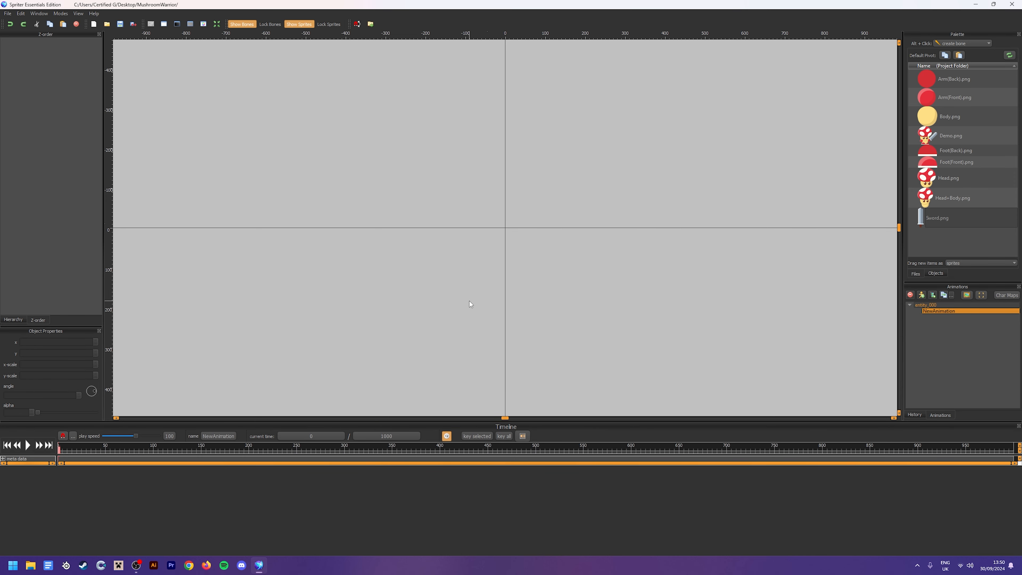
left_click(952, 218)
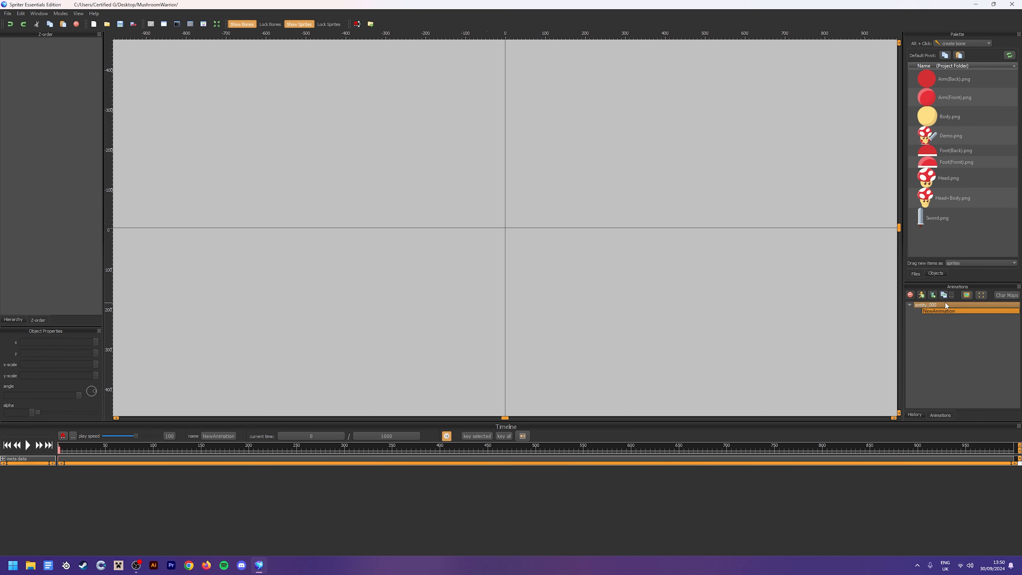
Rename the entity entity_000 as Idle
left_click(936, 304)
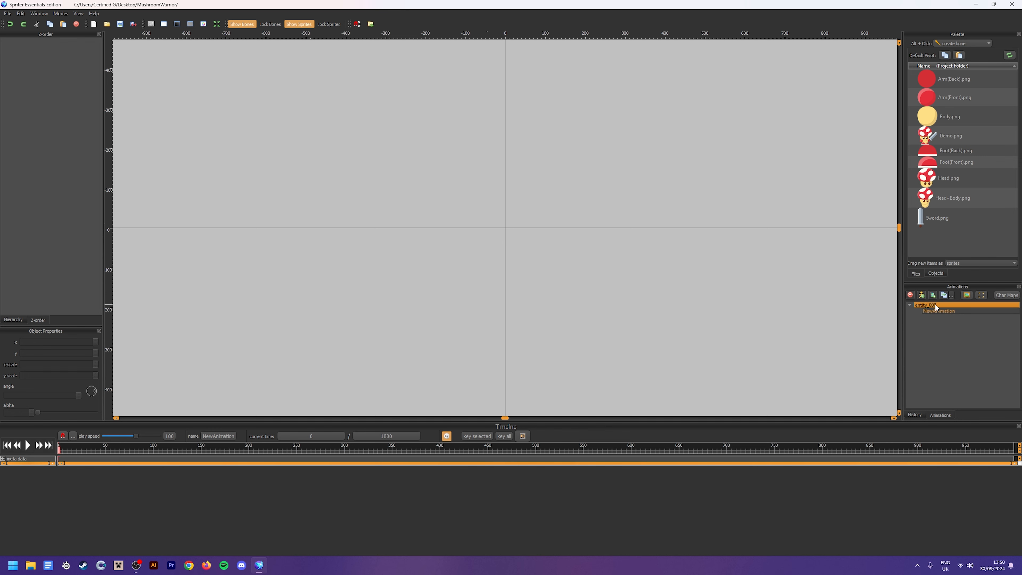
left_click(948, 306)
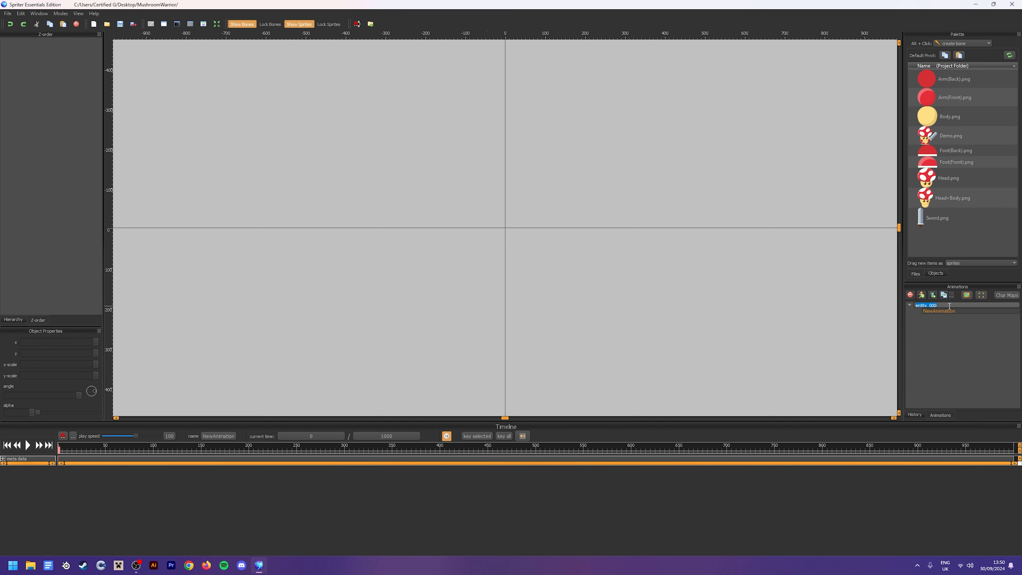
type("Idle")
key("Return")
Rename the project's top-level entity as Mushroom
left_click(931, 305)
type("Mushroom")
key("Return")
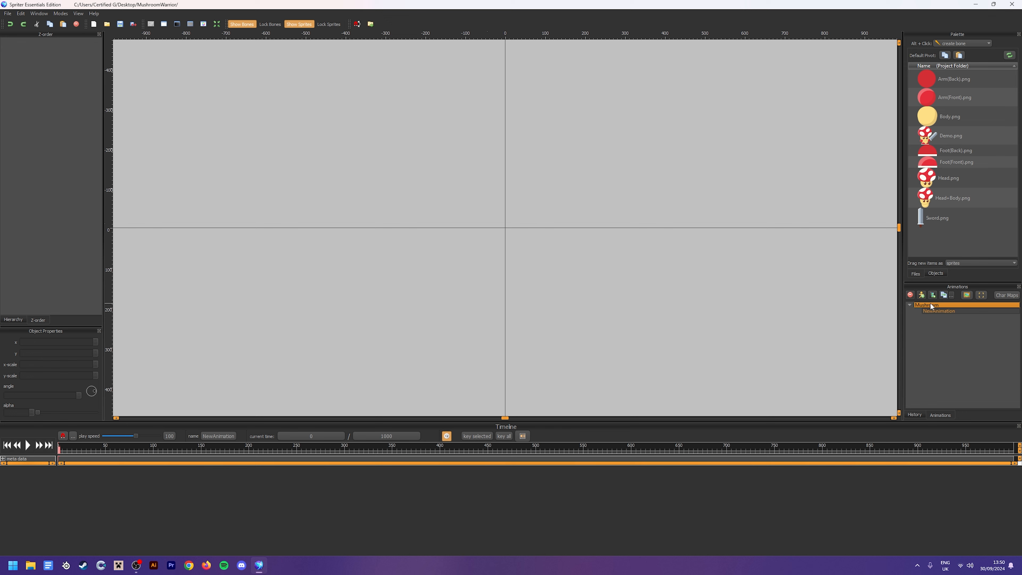
Rename the NewAnimation animation under the Mushroom entity as Idle
left_click(952, 311)
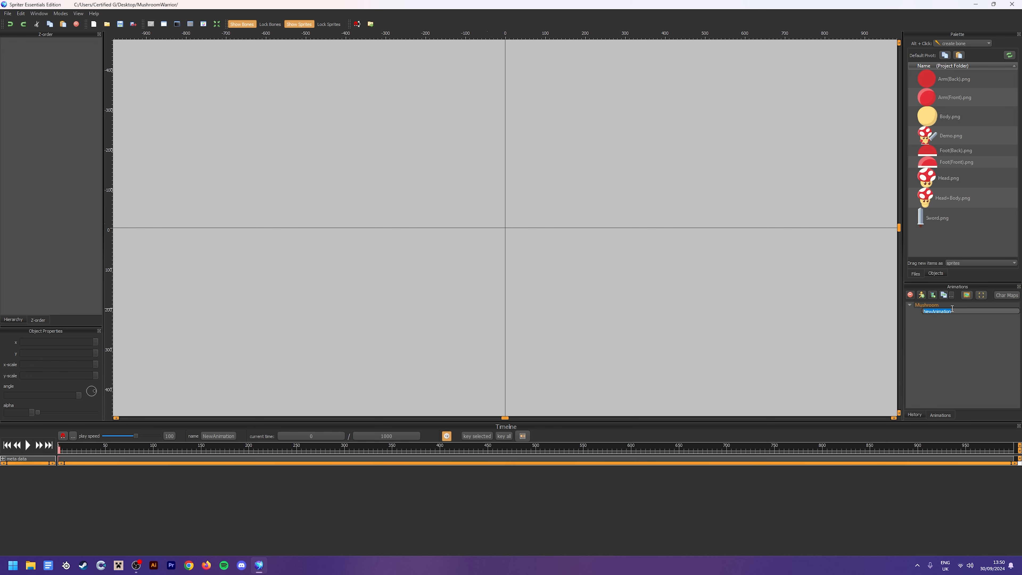
type("Idle")
key("Return")
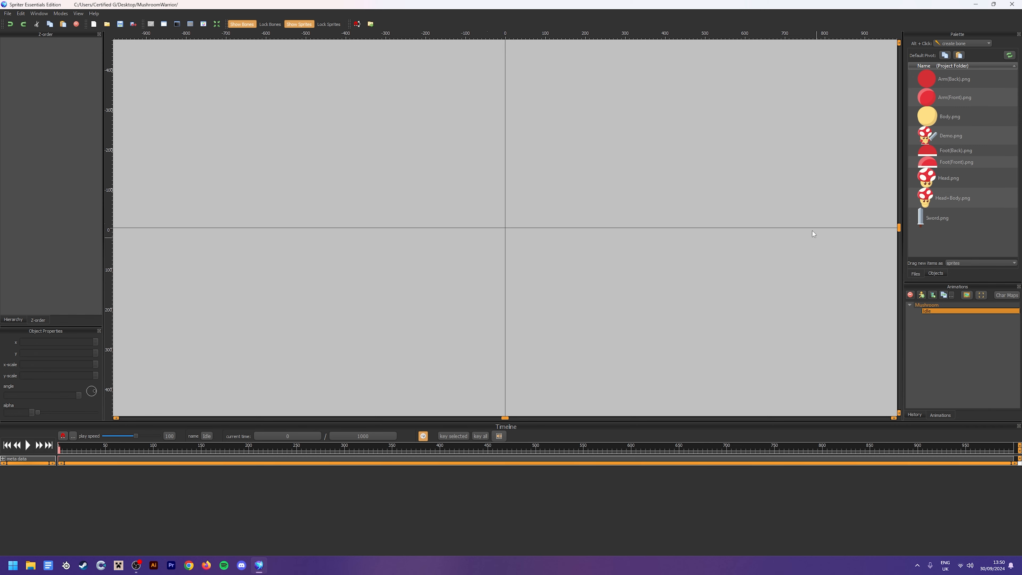
Place the Demo.png sprite on the canvas, just beside the vertical axis and above the horizontal one
left_click_drag(941, 236, 954, 120)
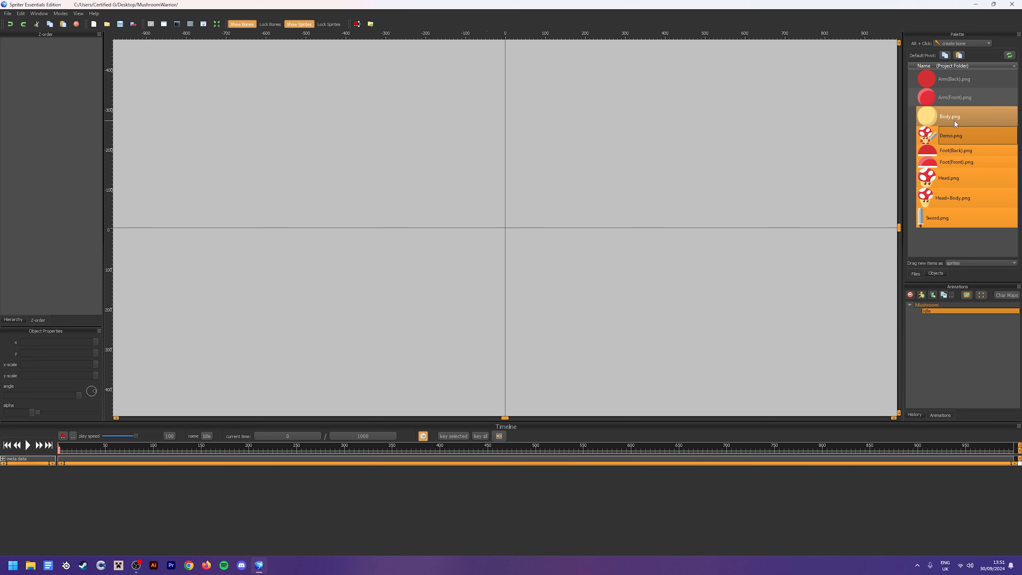
left_click(976, 251)
left_click(962, 133)
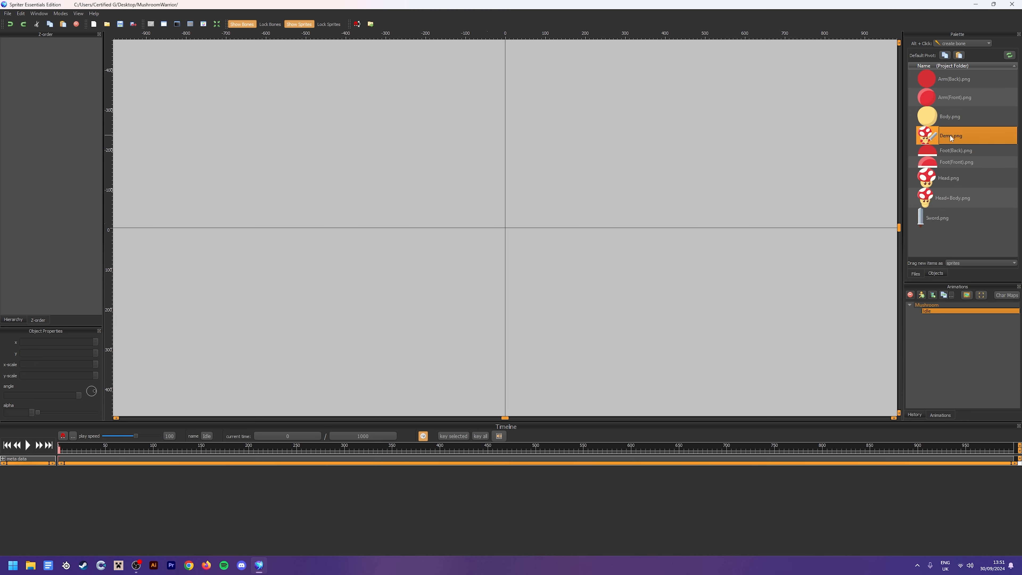
left_click_drag(951, 135, 592, 175)
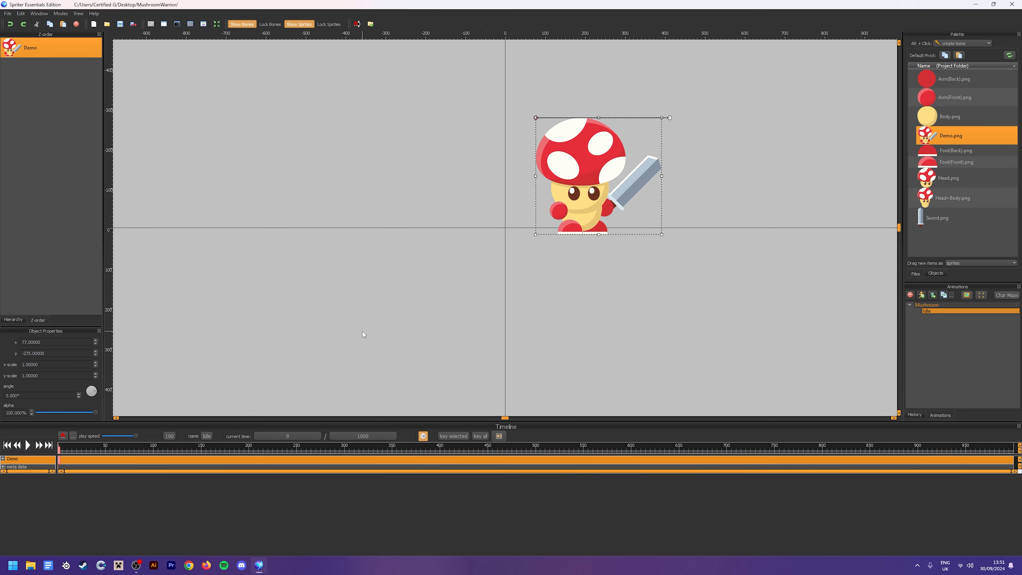
Set the Demo sprite's x and y position to 0 and deselect it
left_click(46, 342)
type("0")
key("Tab")
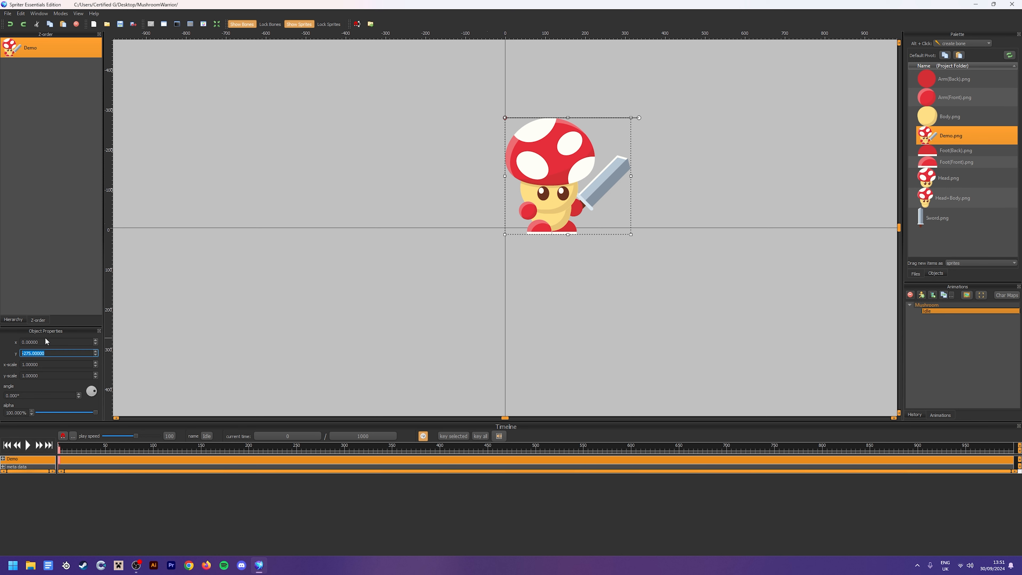
type("0")
key("Tab")
left_click(710, 301)
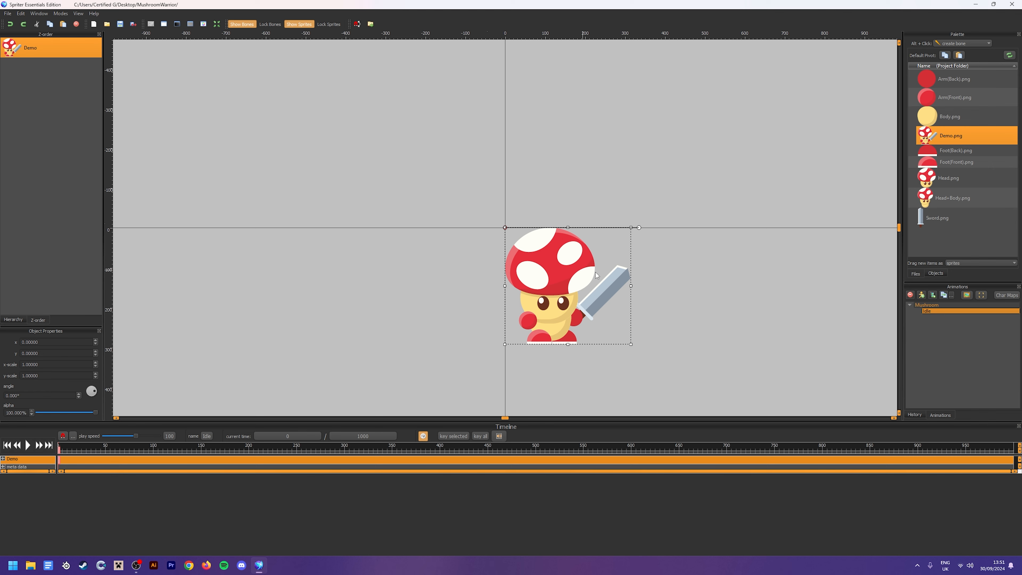
left_click(596, 286)
left_click(651, 300)
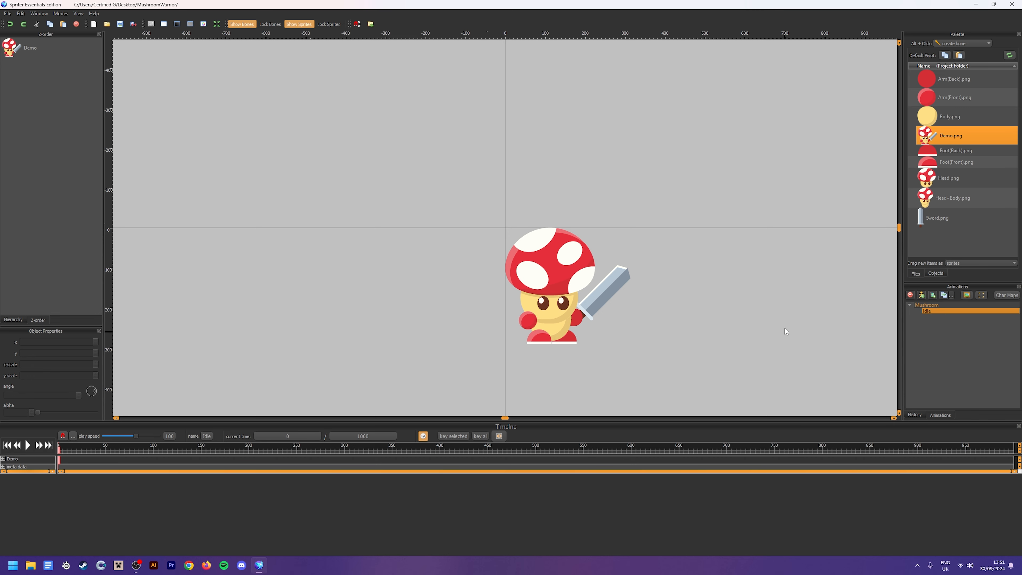
Place the Arm, Body, Foot, Head and Sword sprites on the canvas beside the Demo character, keeping the head clear of the body
left_click_drag(954, 79, 729, 158)
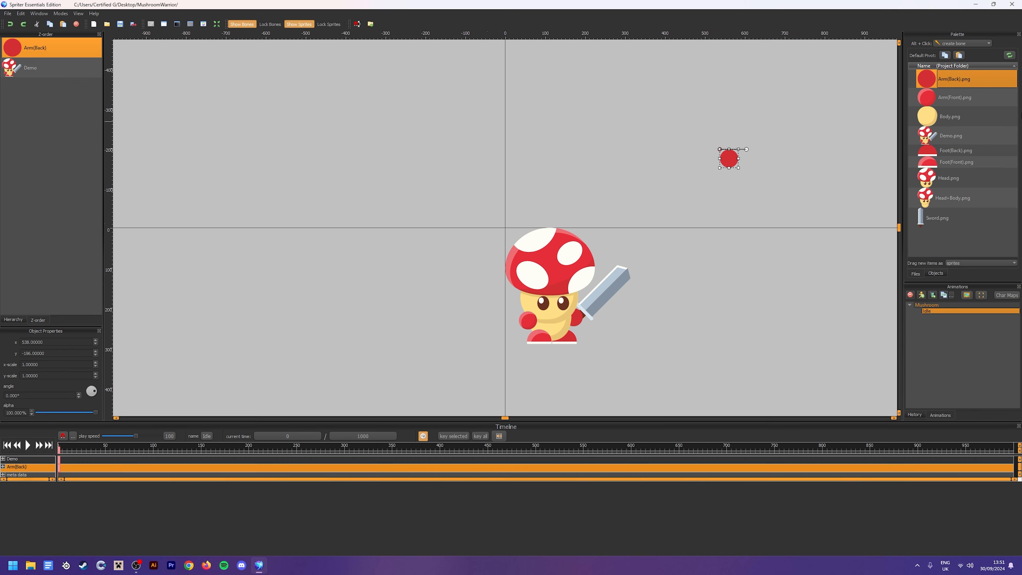
left_click_drag(954, 97, 823, 114)
left_click_drag(949, 116, 813, 216)
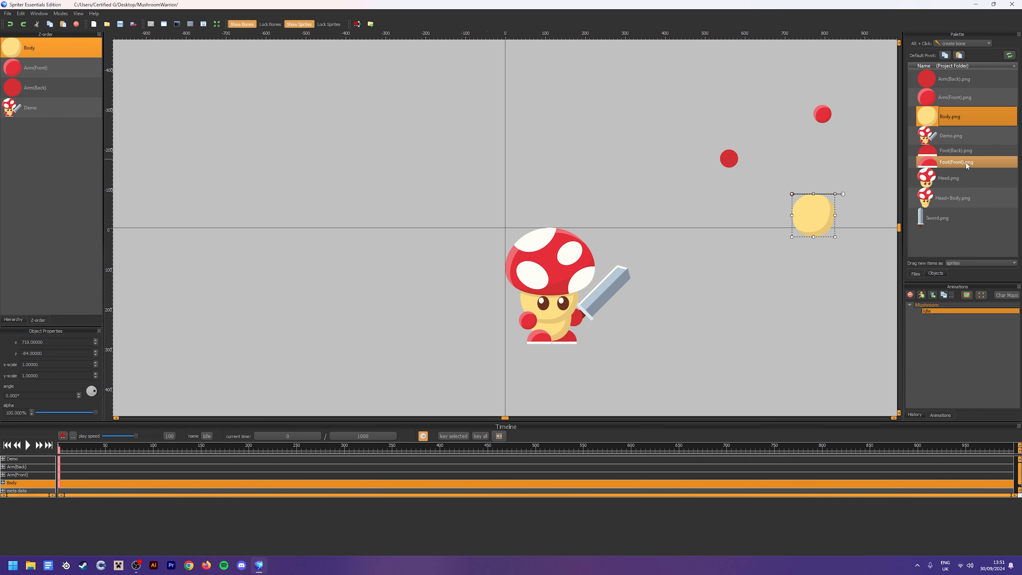
left_click_drag(956, 150, 664, 145)
left_click_drag(949, 177, 728, 223)
left_click_drag(937, 218, 604, 92)
left_click(963, 196)
left_click(961, 237)
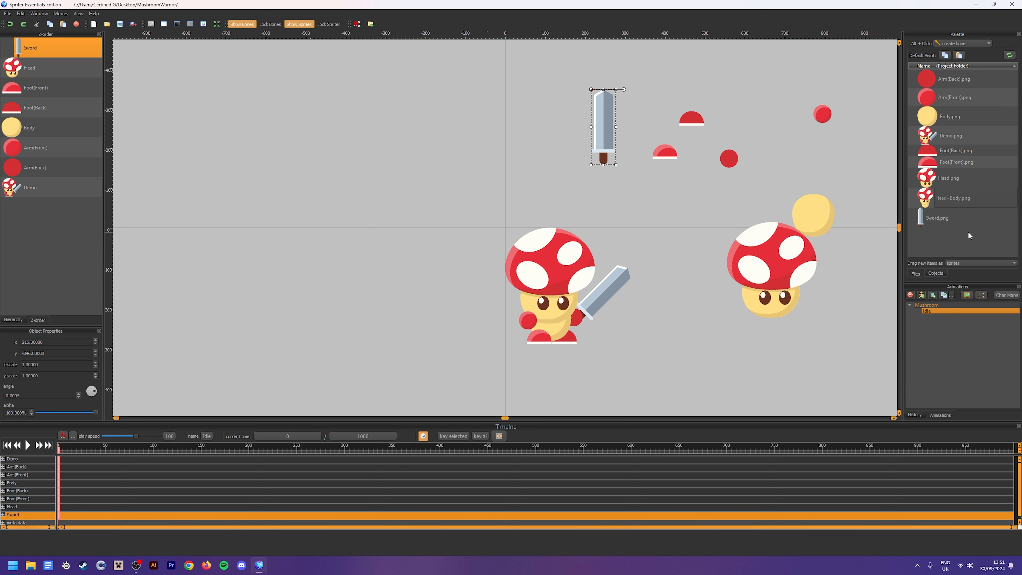
left_click_drag(769, 262, 722, 223)
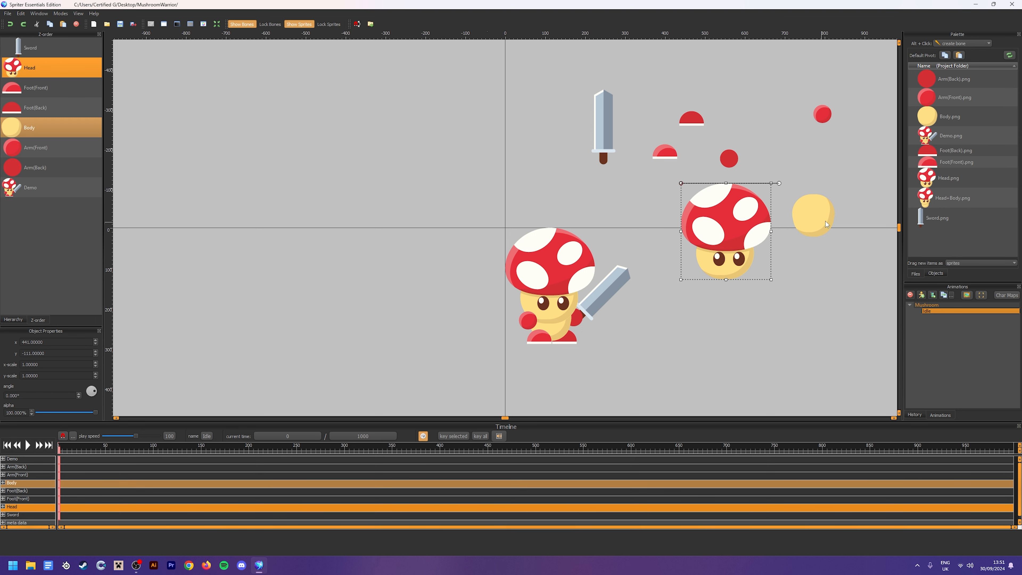
left_click(861, 224)
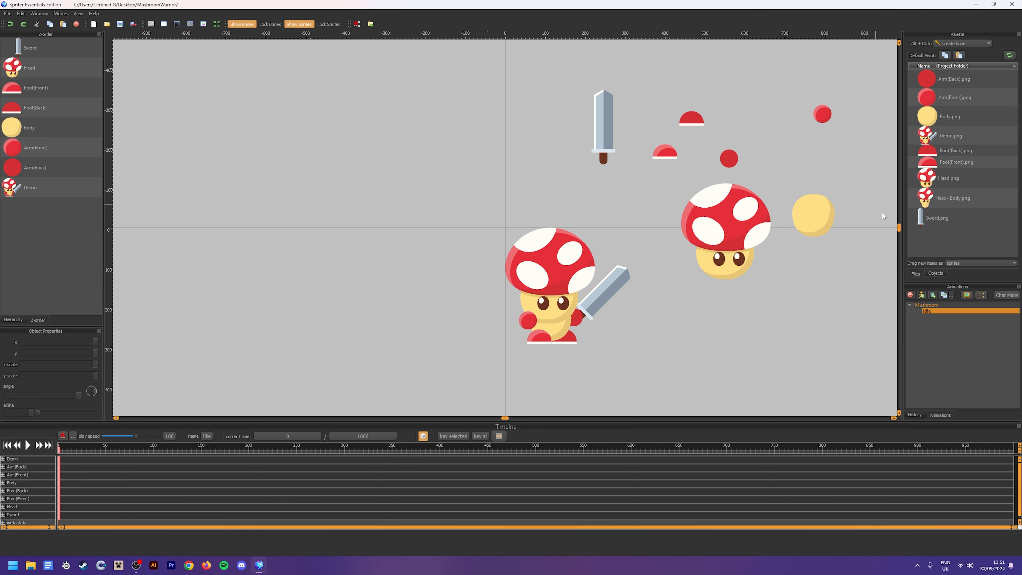
Move the Head sprite over the Demo character, set its x and y position to 0, and deselect it
left_click(720, 225)
left_click_drag(714, 221, 557, 282)
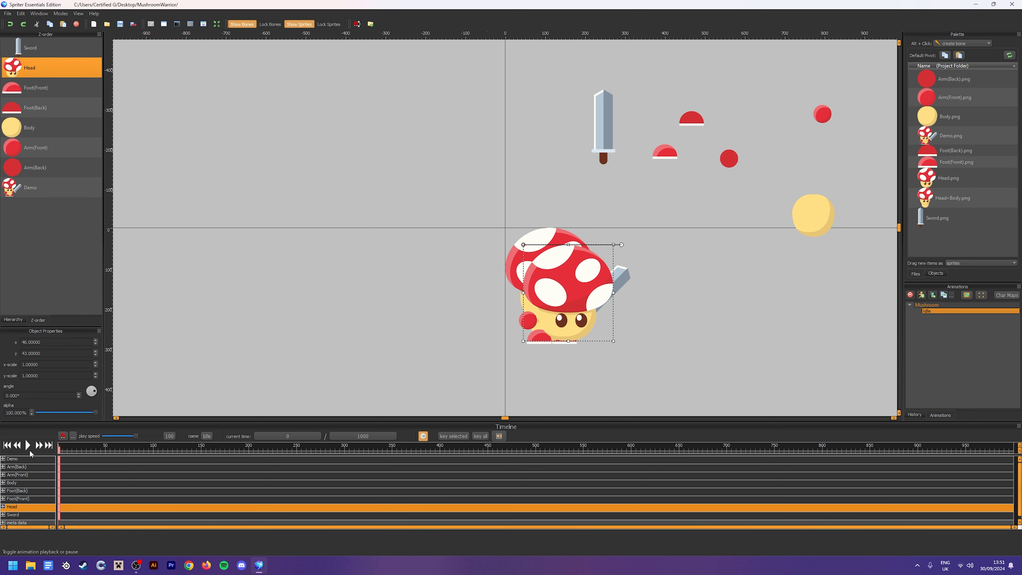
double_click(43, 342)
type("0")
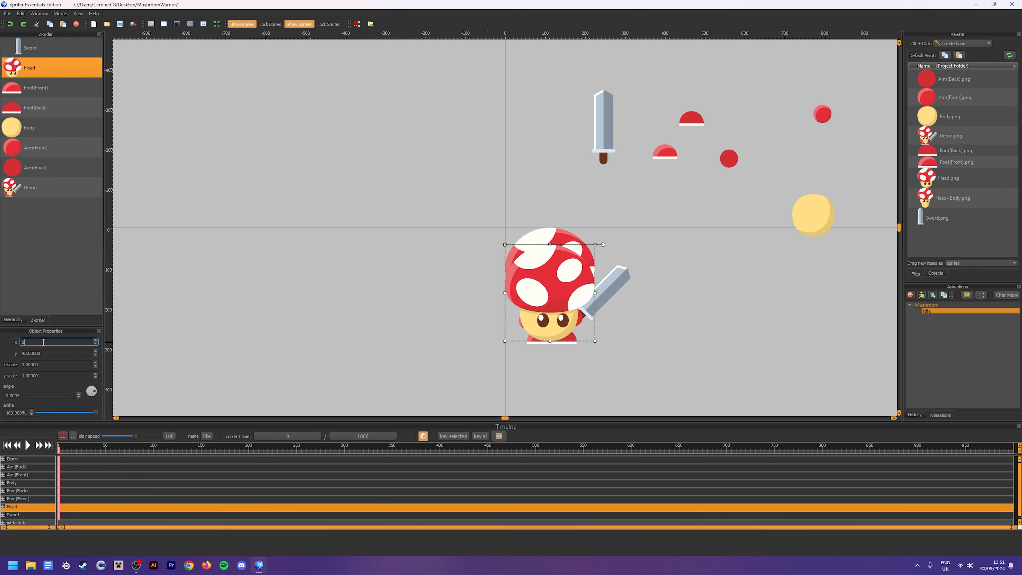
key("Tab")
type("0")
key("Return")
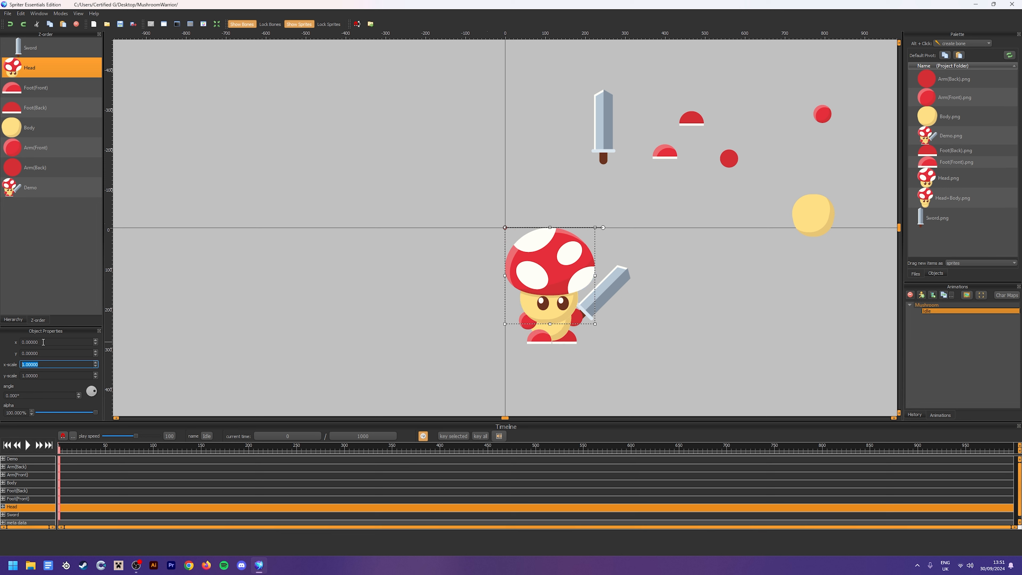
left_click(675, 290)
left_click(663, 265)
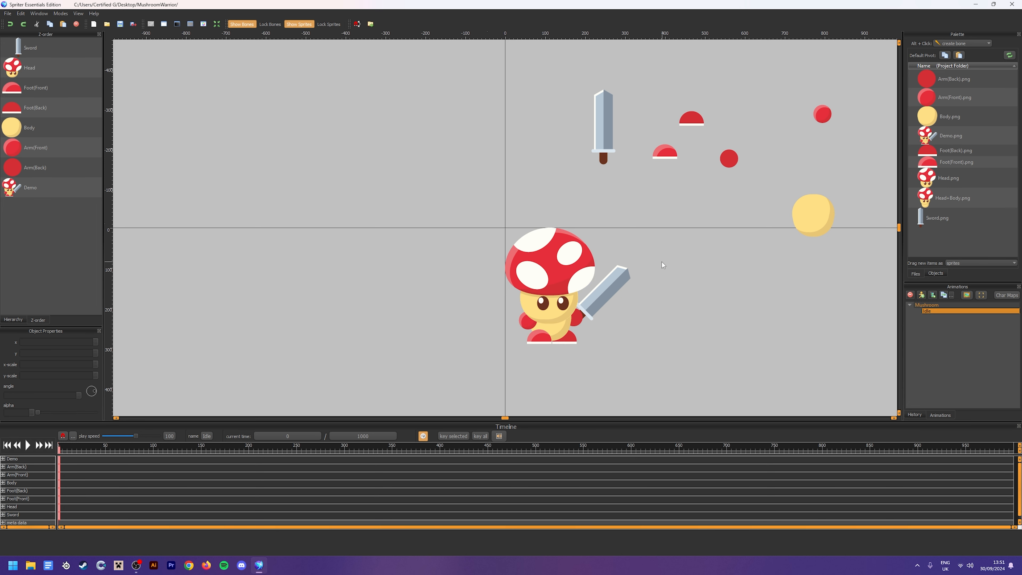
Move the Sword sprite closer to the character and align Foot(Front) over the Demo's front foot at x 55, y 255
left_click_drag(604, 133, 692, 260)
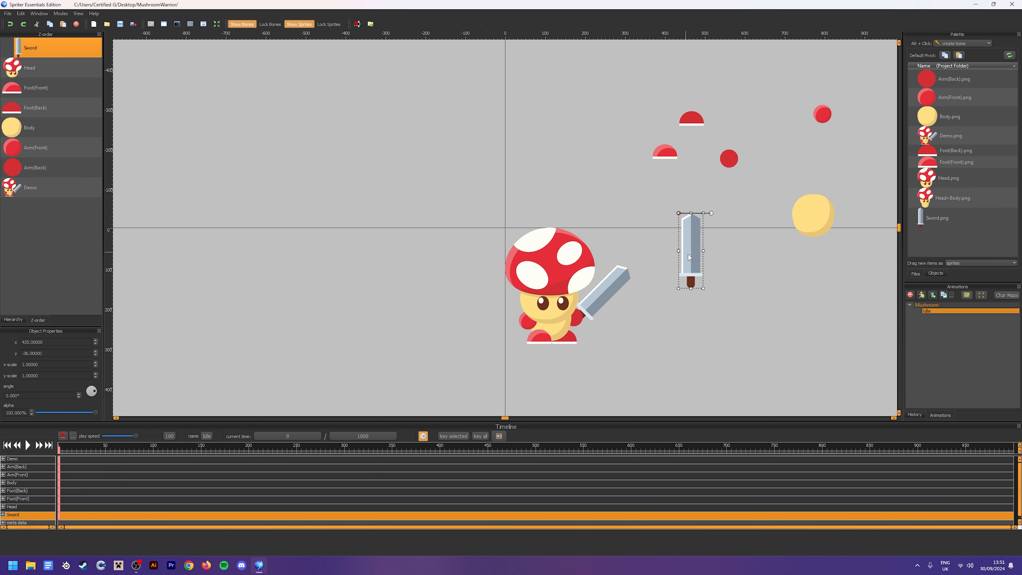
left_click_drag(663, 155, 544, 345)
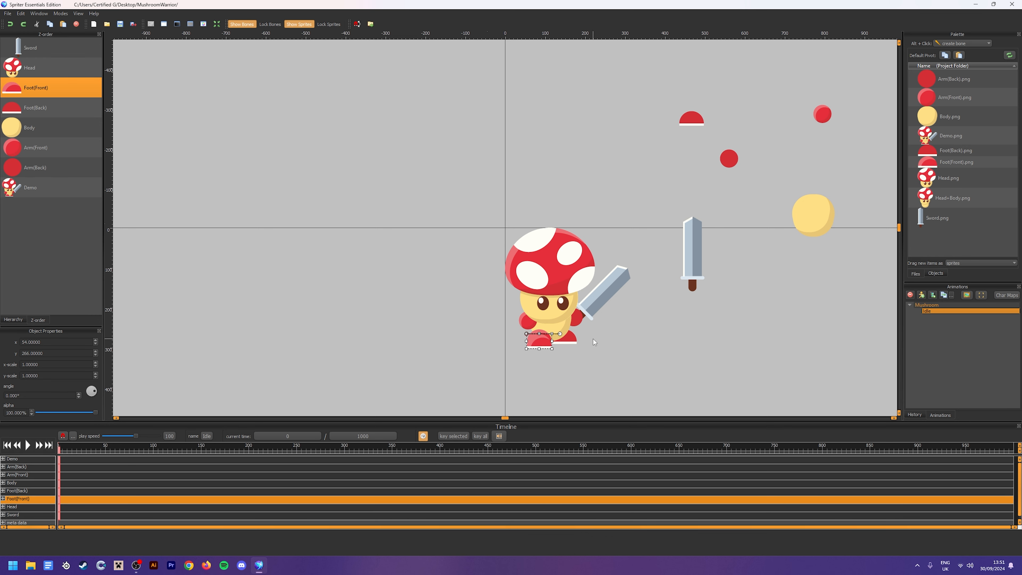
key("Up")
key("Up")
key("Up")
key("Up")
key("Up")
key("Up")
key("Up")
key("Up")
key("Up")
key("Up")
key("Right")
key("Right")
left_click(622, 348)
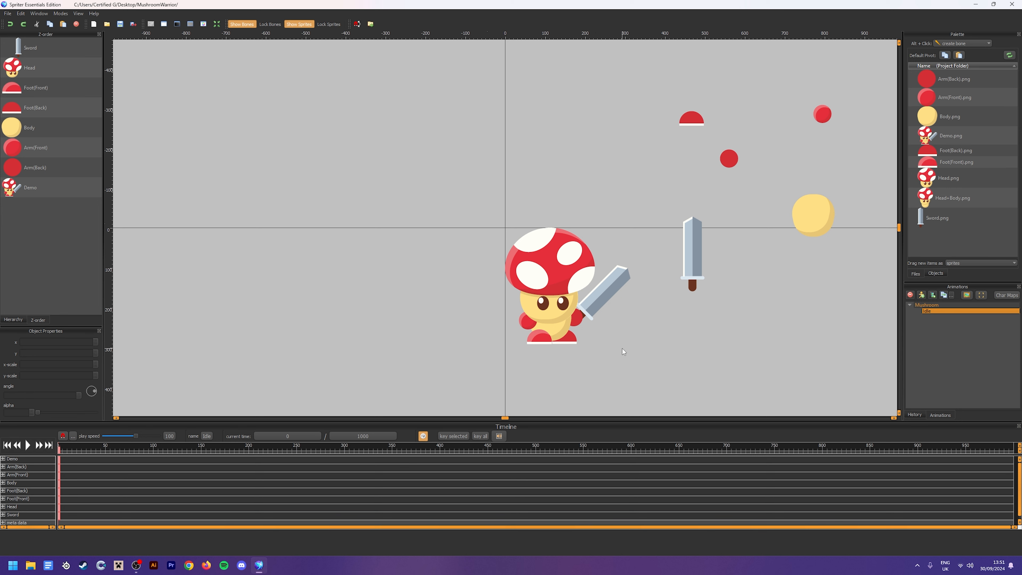
Move the Head sprite above the Sword in the z-order, then clear the selection
left_click(57, 91)
left_click(52, 67)
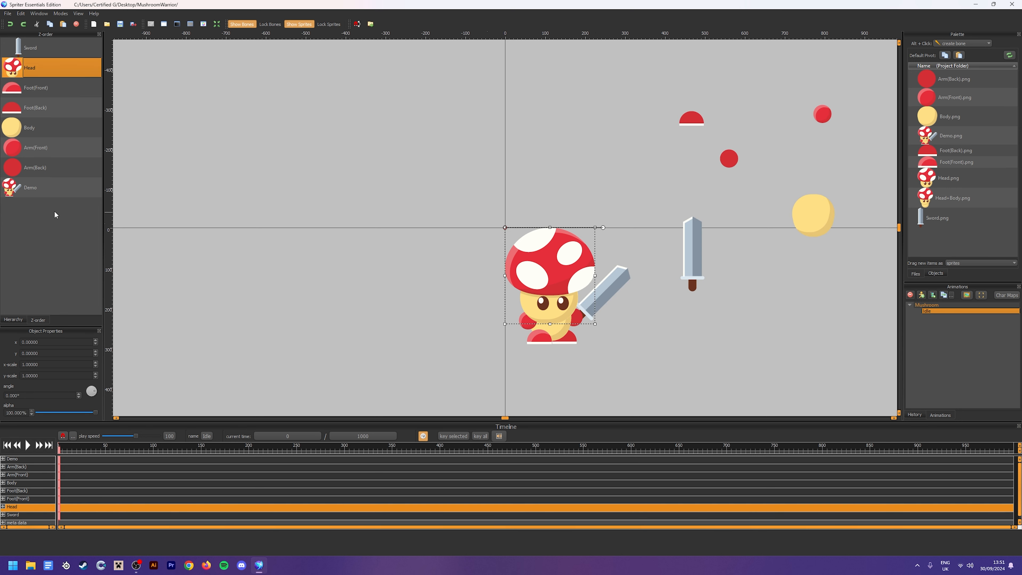
left_click_drag(37, 60, 56, 45)
left_click(66, 160)
left_click(55, 121)
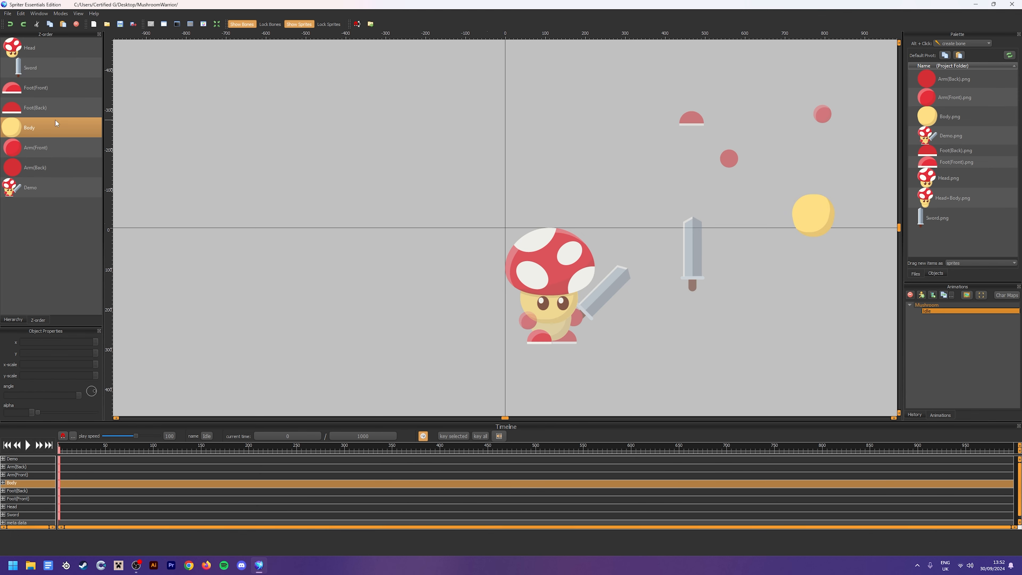
left_click(49, 86)
left_click(52, 111, "ctrl")
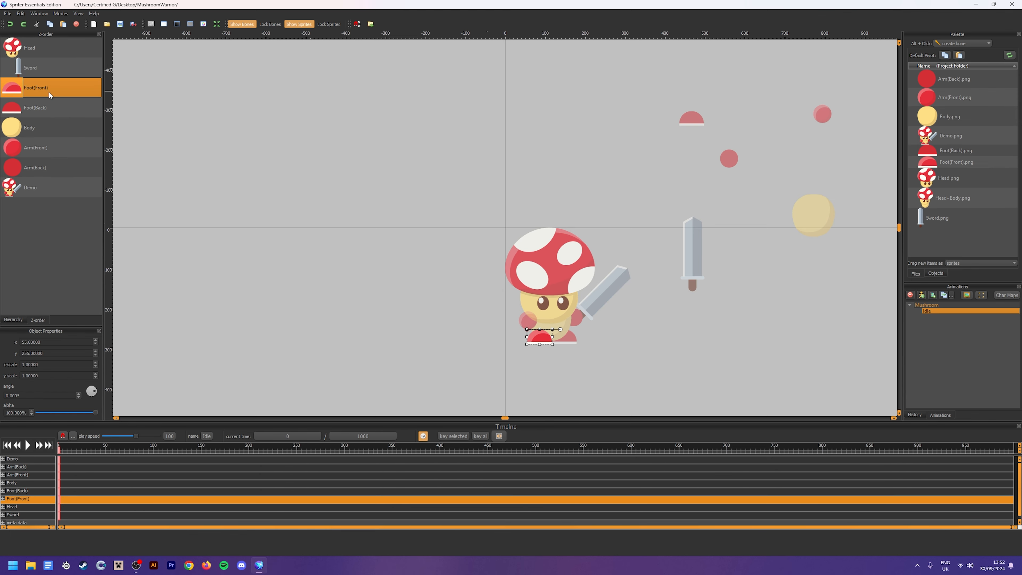
left_click(53, 106)
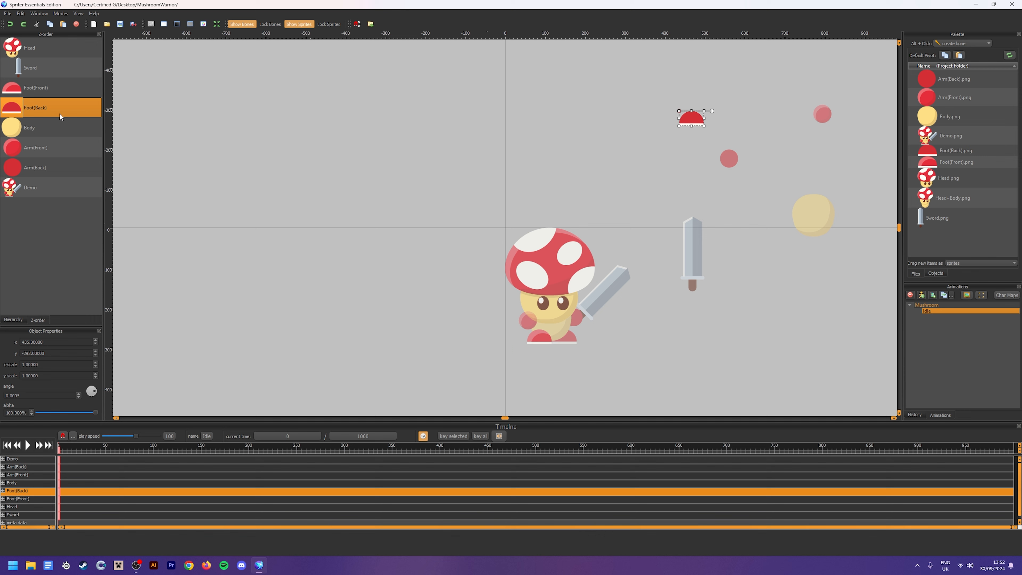
left_click(89, 260)
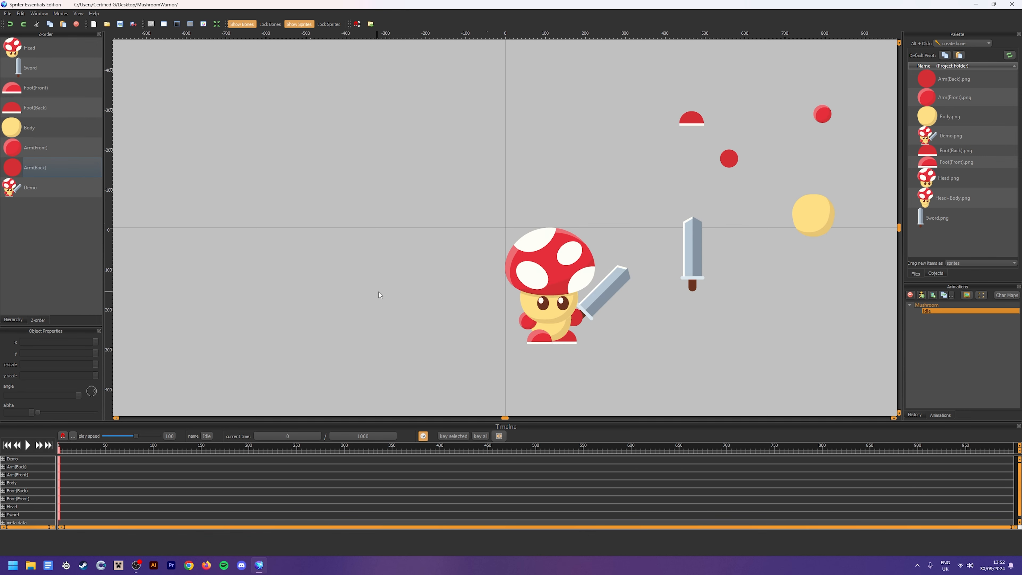
Move the Arm(Front) sprite directly above Body in the z-order
left_click(54, 148)
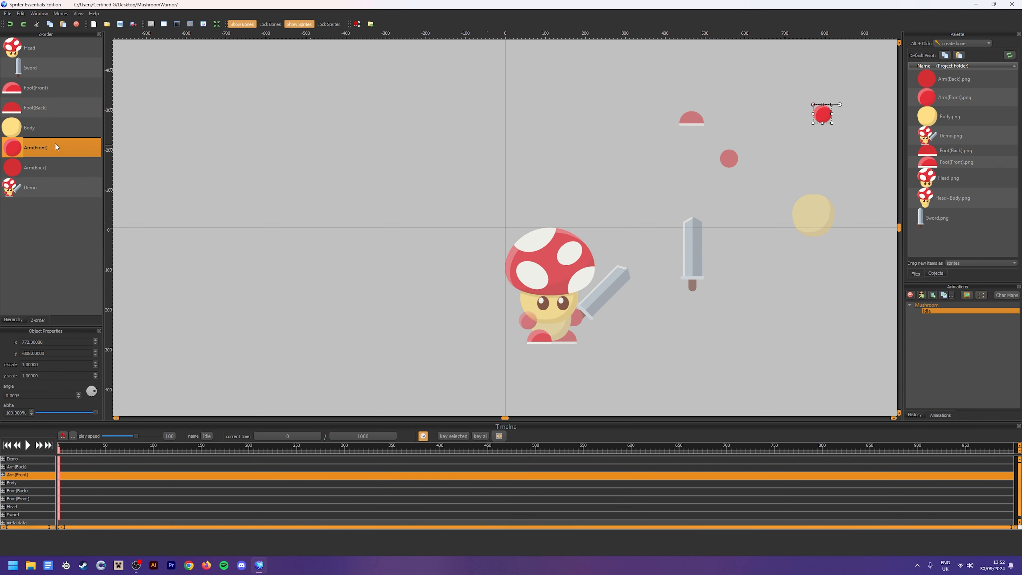
left_click_drag(55, 142, 57, 116)
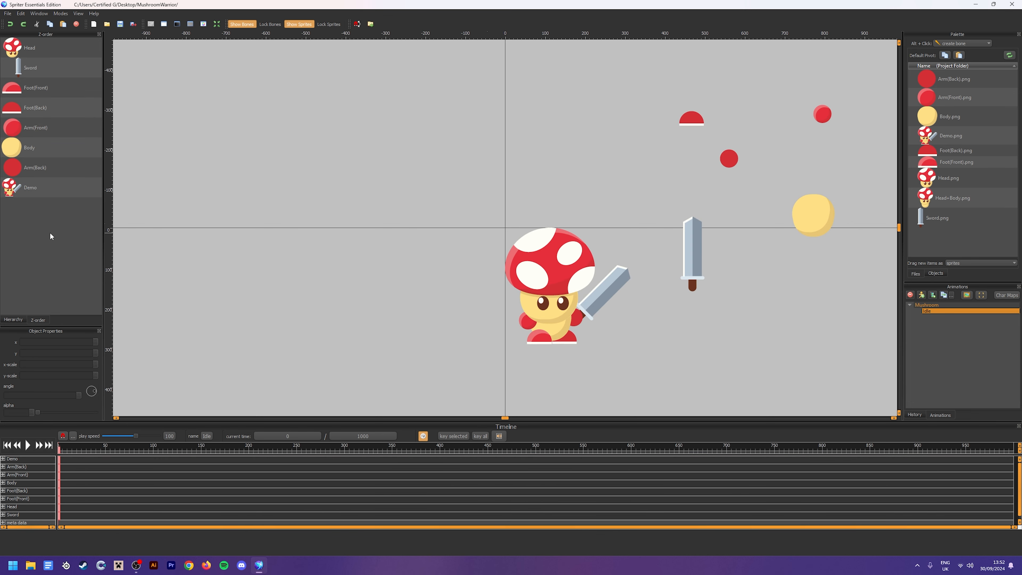
left_click_drag(61, 170, 64, 169)
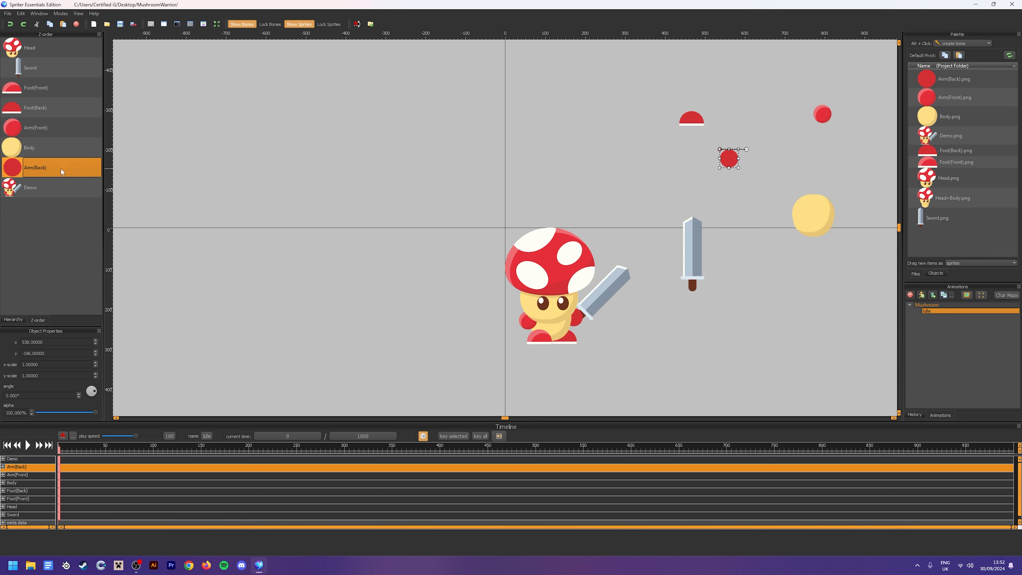
left_click(62, 131)
left_click(268, 286)
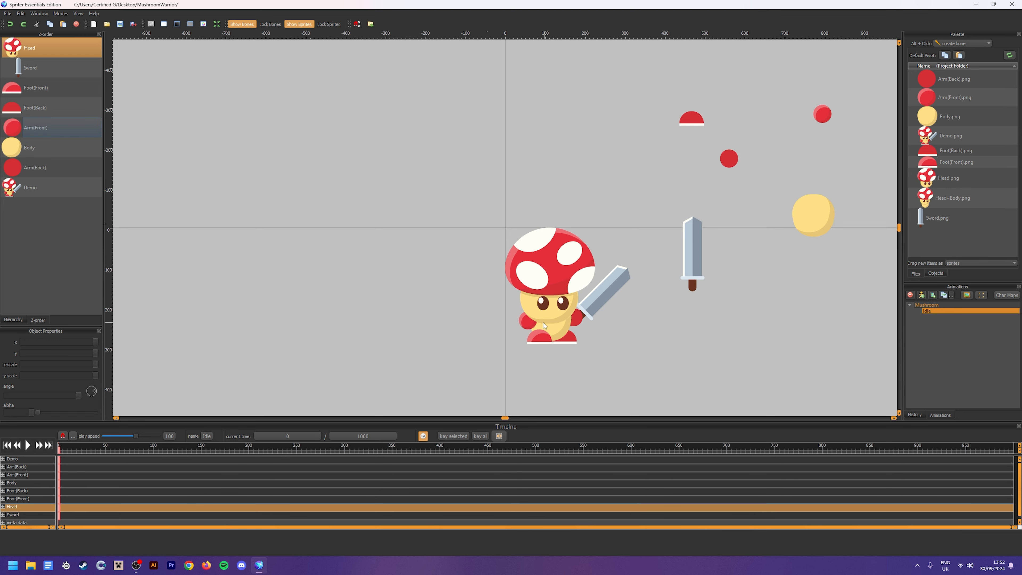
Place the Body sprite over the Demo's body at about x 62, y 174 and deselect it
left_click(556, 328)
left_click(188, 273)
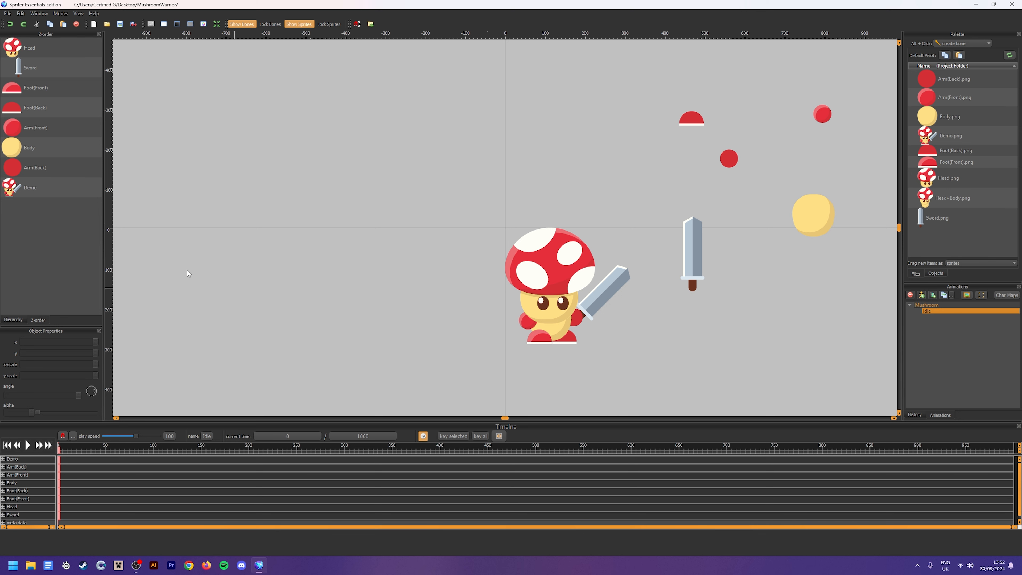
left_click(571, 308)
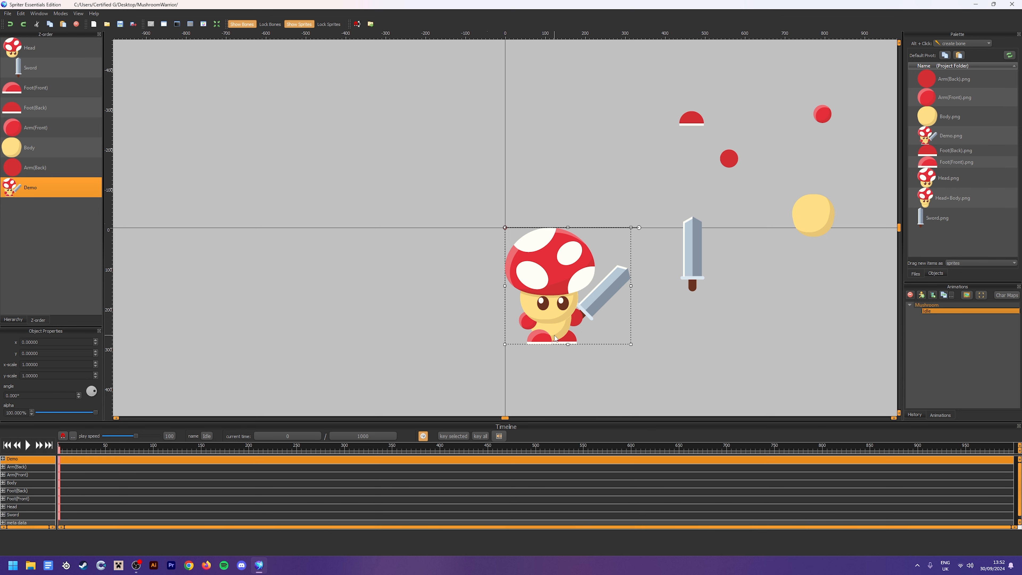
left_click(765, 260)
left_click_drag(833, 226, 553, 323)
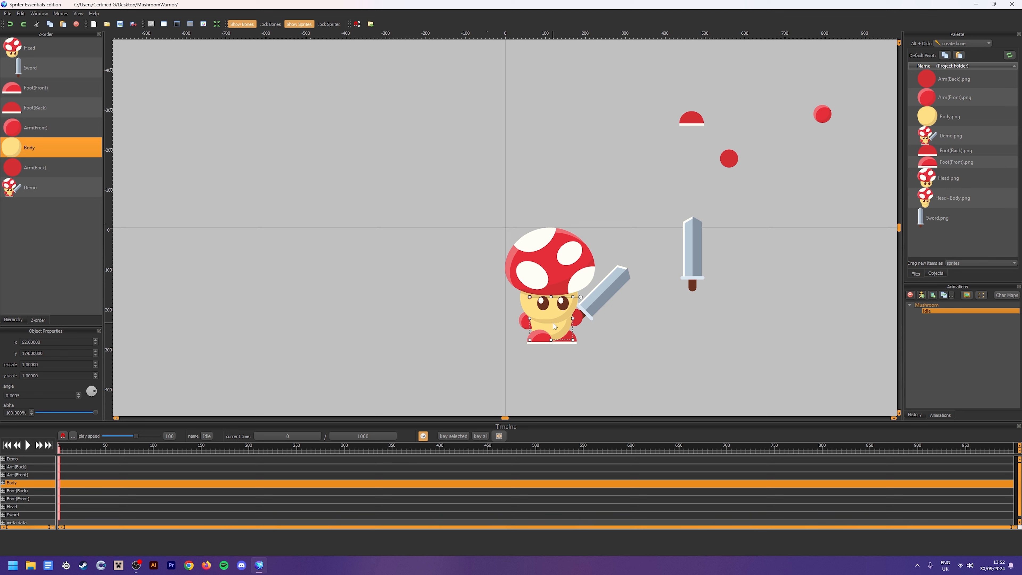
left_click(630, 372)
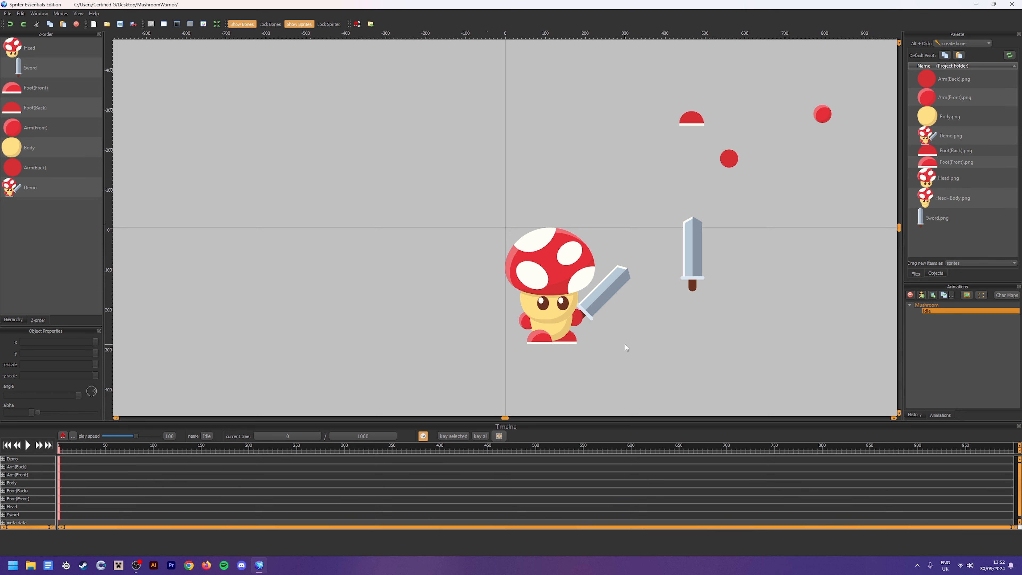
Set the Demo sprite's alpha to 30% and deselect it
left_click(26, 187)
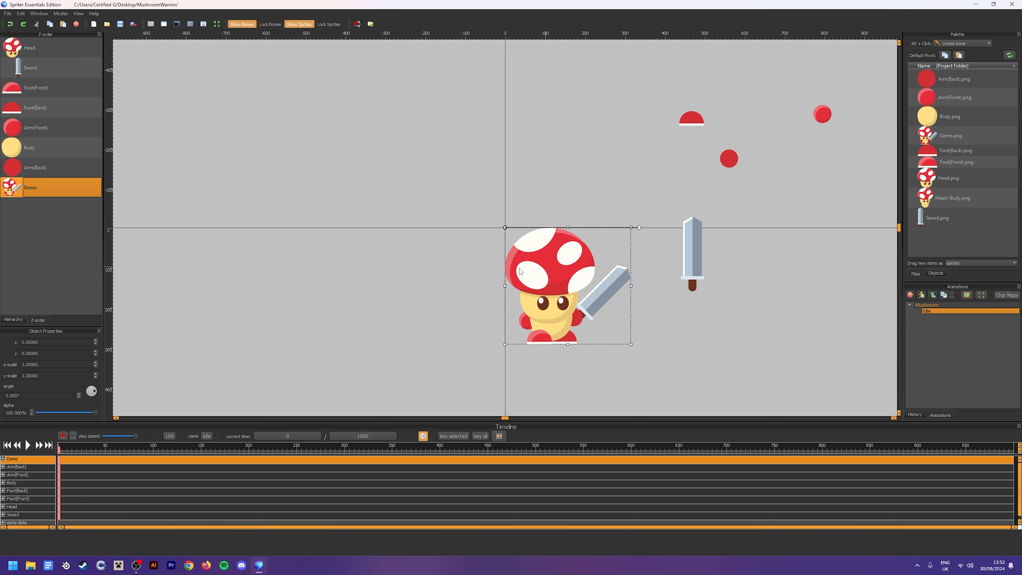
double_click(20, 412)
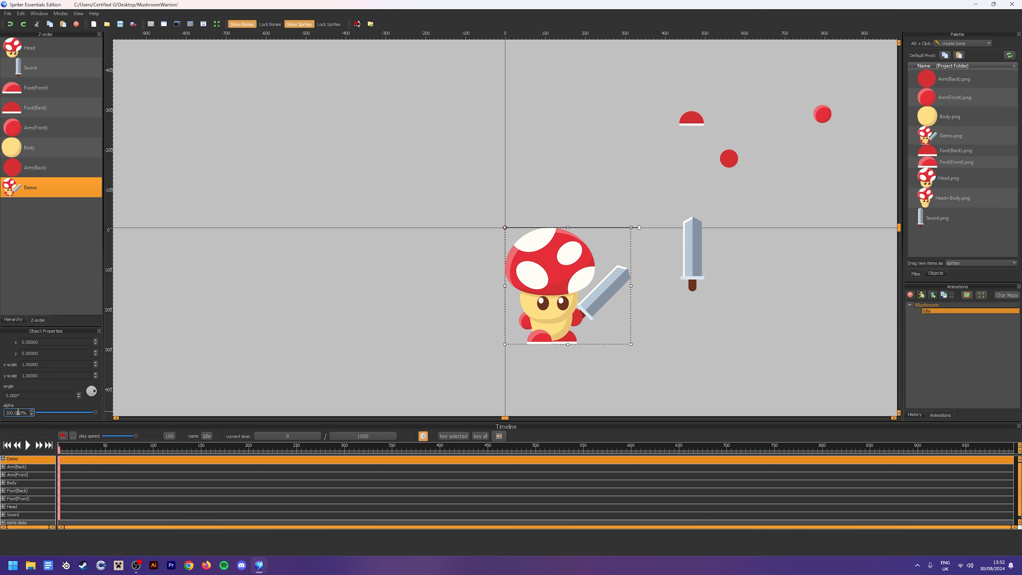
type("00")
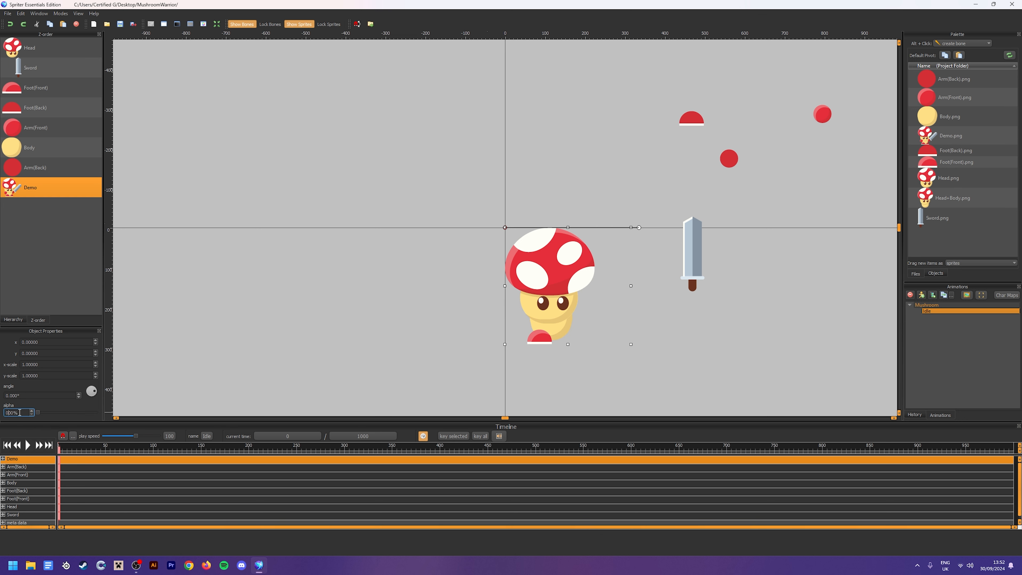
left_click_drag(12, 413, 7, 411)
type("5")
type("30")
key("Return")
left_click(529, 405)
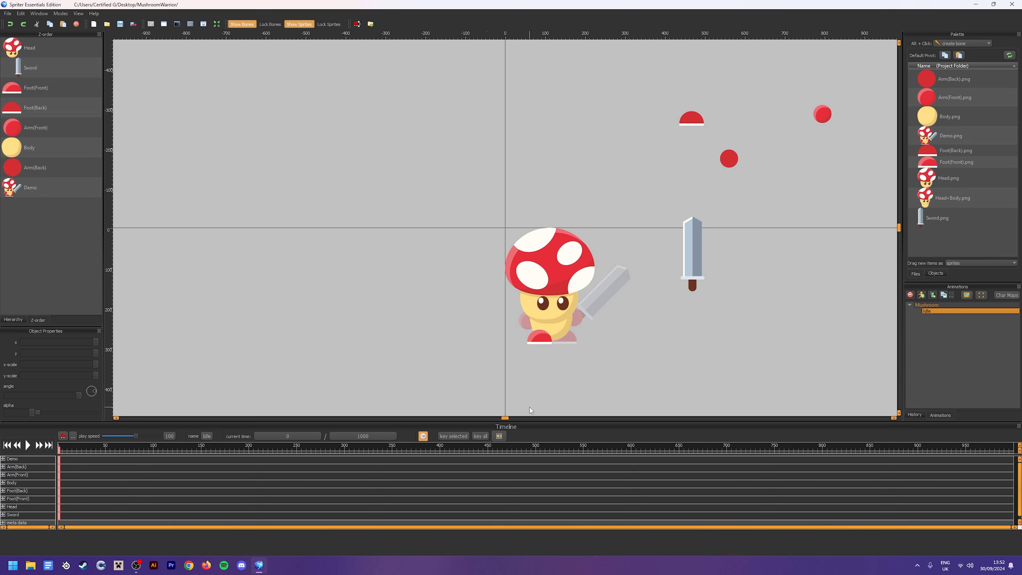
Rotate the Sword sprite to about 313° and place it over the Demo's faded sword
left_click(559, 338)
mouse_move(555, 328)
left_mouse_down()
mouse_move(581, 328)
mouse_move(553, 328)
left_mouse_up()
left_click(692, 266)
left_click_drag(712, 217, 703, 240)
left_click_drag(661, 251, 602, 293)
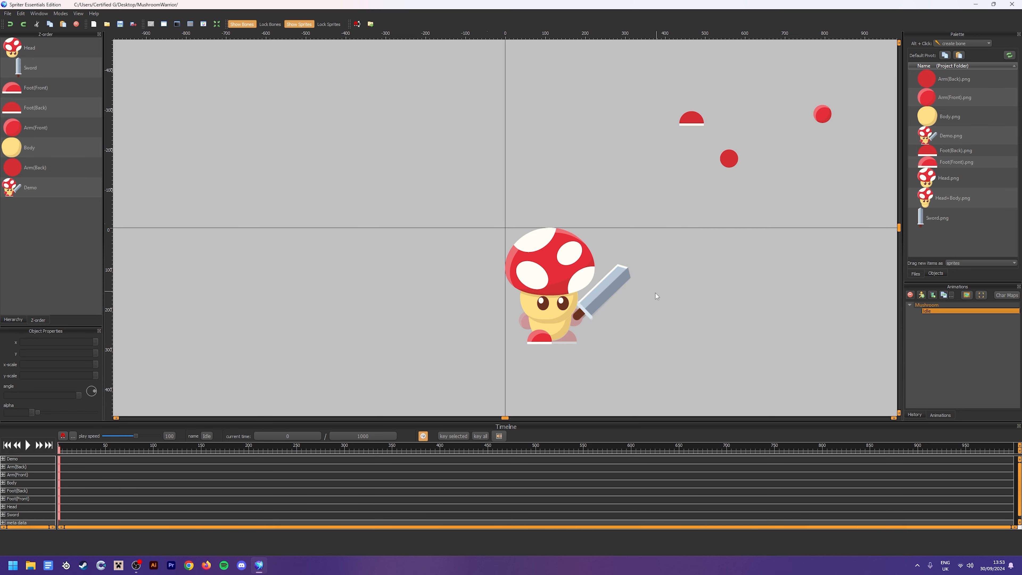
Place Foot(Back) and Arm(Front) over their Demo counterparts, ordering the foot just below Body and the arm above all other sprites
left_click_drag(691, 119, 564, 337)
left_click_drag(48, 108, 60, 149)
left_click_drag(823, 114, 525, 322)
left_click(419, 308)
left_click_drag(48, 108, 45, 40)
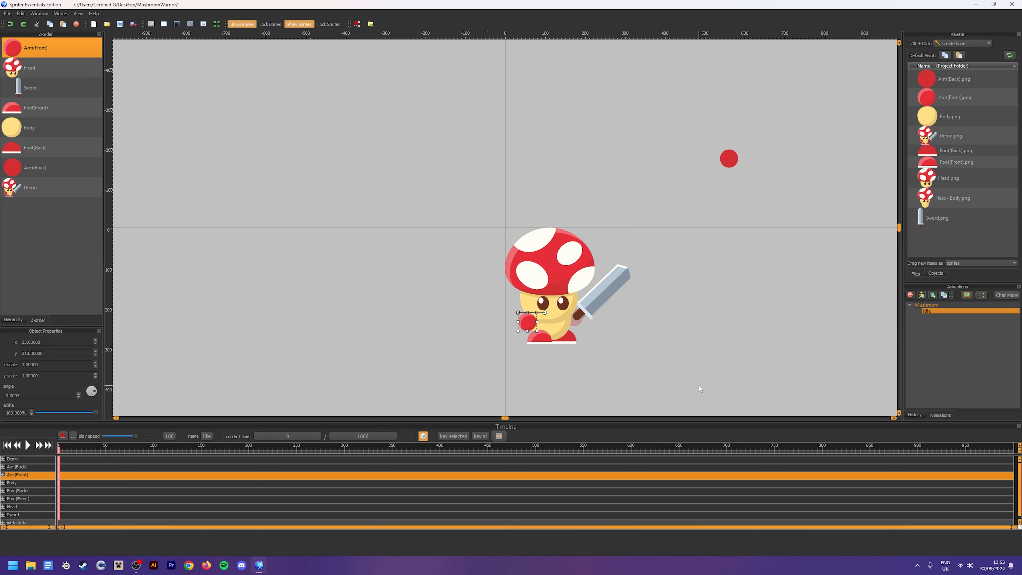
left_click_drag(524, 321, 528, 320)
Place Arm(Back) over the Demo's back arm and move the Sword just below Arm(Back) in the z-order
left_click_drag(729, 158, 574, 318)
left_click(455, 318)
left_click_drag(44, 91, 52, 183)
Delete the Demo reference sprite from the canvas
left_click(60, 190)
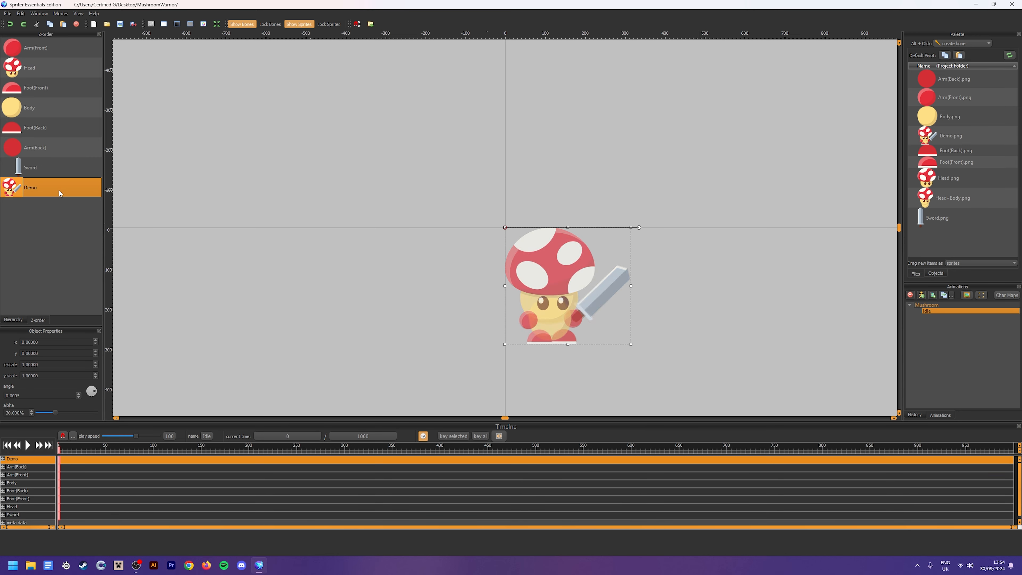
key("Delete")
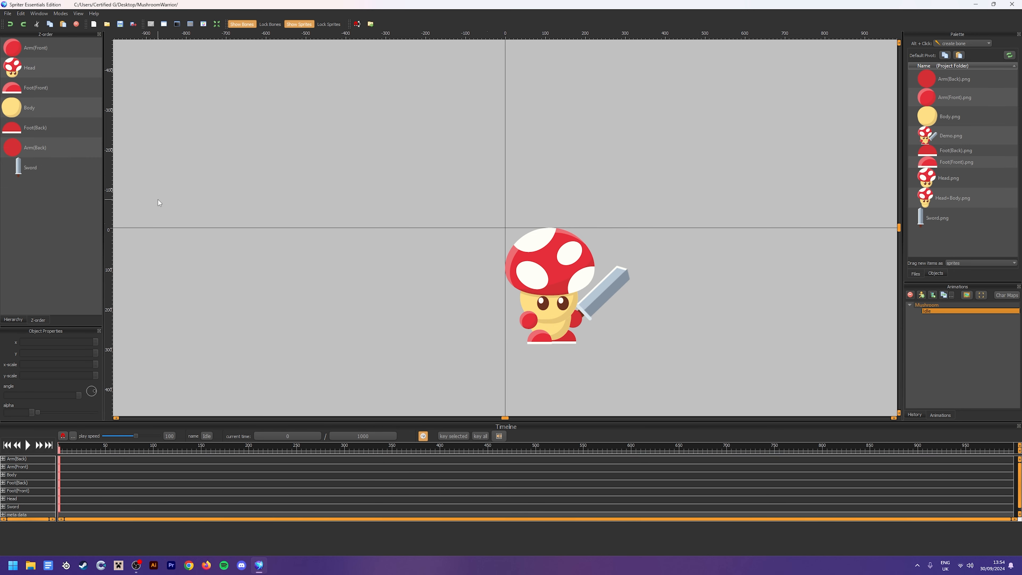
left_click_drag(647, 364, 419, 164)
left_click(419, 164)
Nudge the Arm(Back) and Sword sprites together slightly left and up, then deselect them
left_click_drag(617, 324, 584, 308)
key("Left")
key("Left")
key("Up")
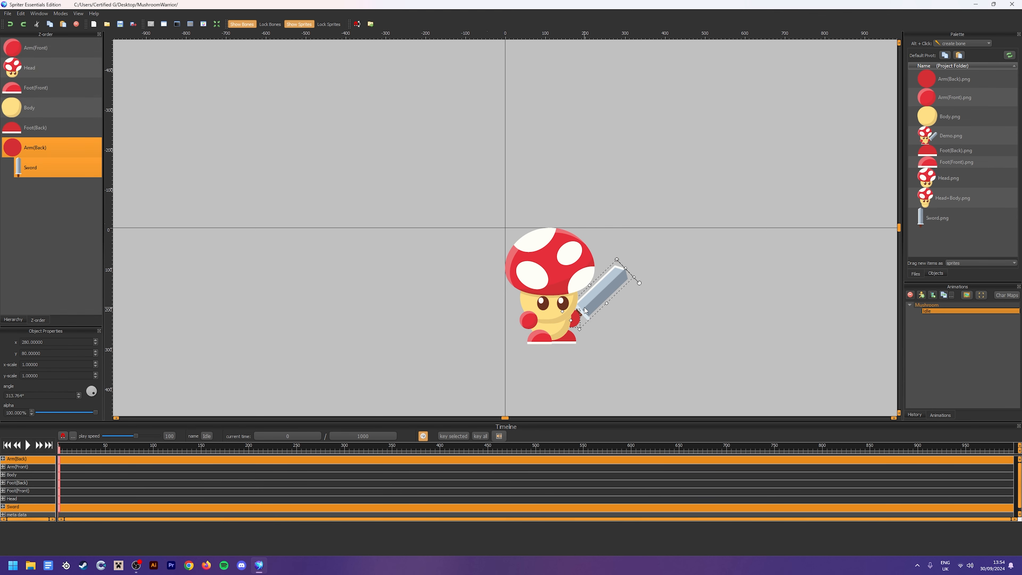
left_click(736, 309)
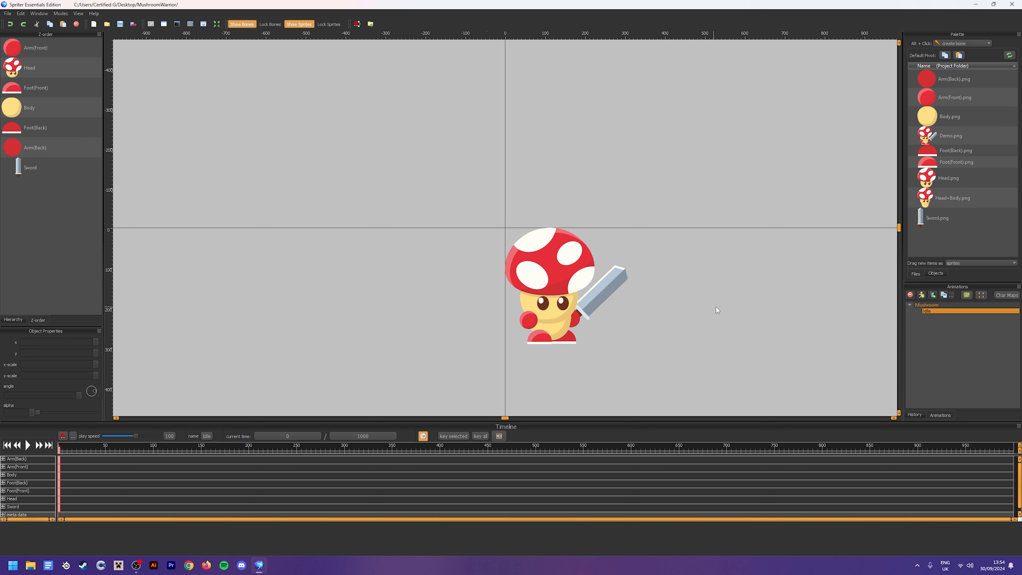
Enlarge the timeline area upward and keep the character centred in the remaining canvas
left_click_drag(717, 307, 682, 235)
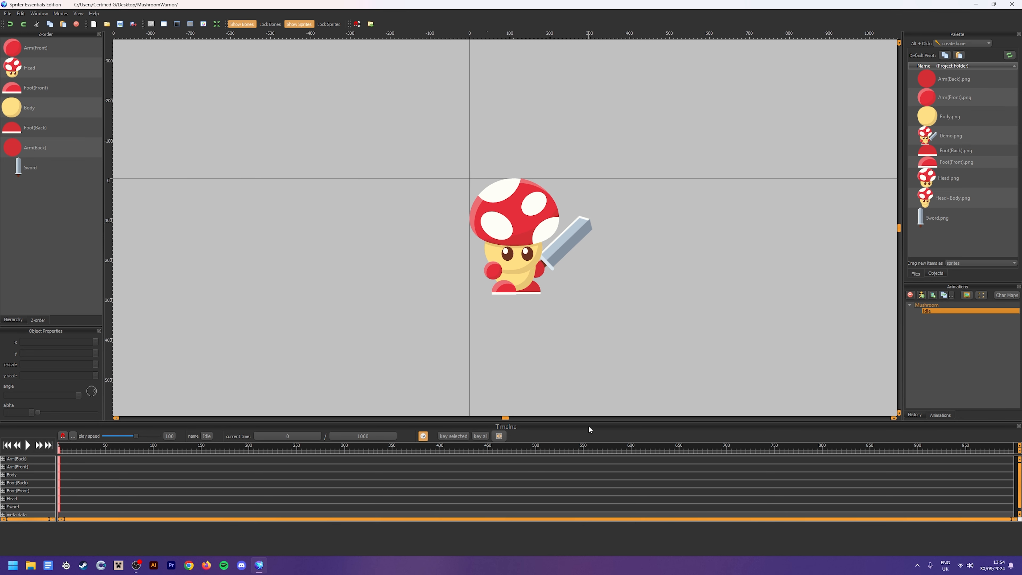
left_click_drag(591, 421, 593, 350)
left_click_drag(637, 302, 618, 270)
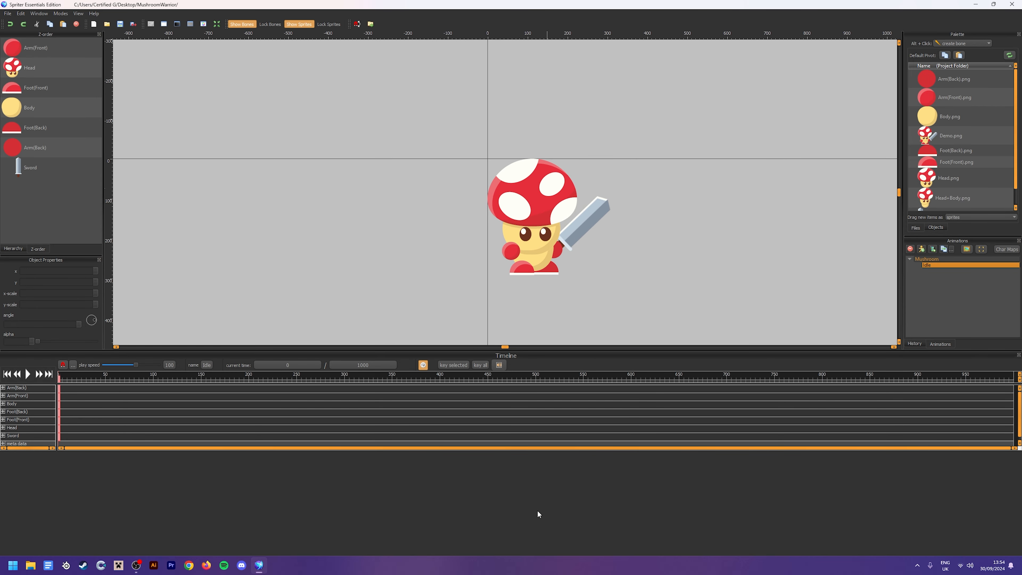
Move the timeline to 500 ms and lower the Head sprite to y 5 there
left_click(489, 374)
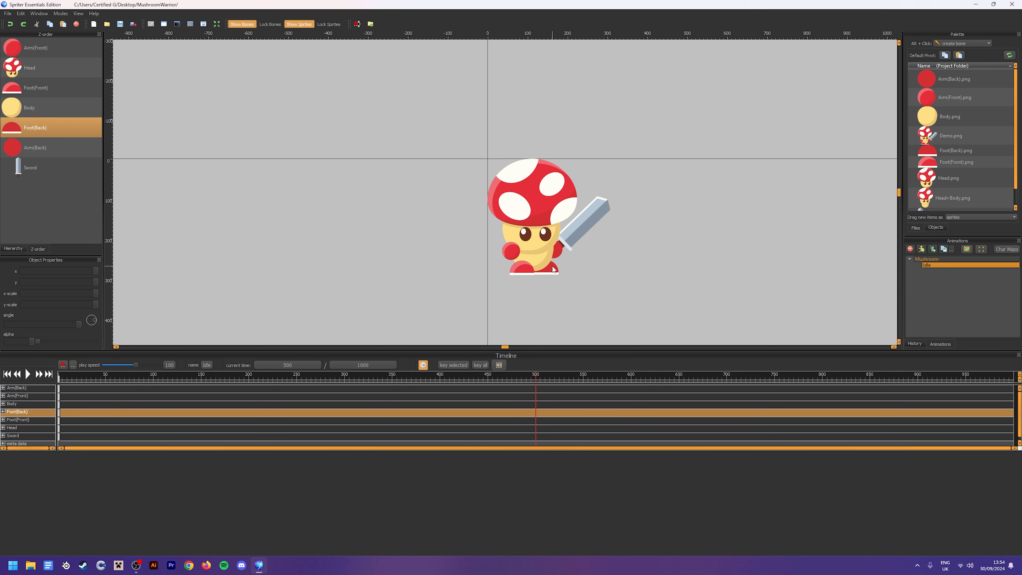
left_click(543, 227)
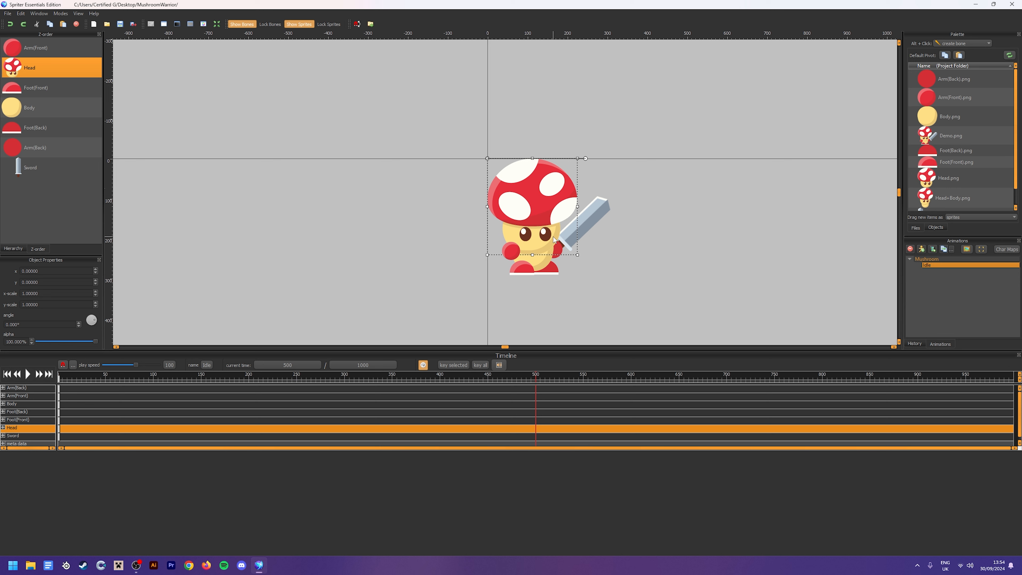
left_click(640, 285)
left_click(516, 211)
key("Down")
key("Down")
key("Down")
key("Down")
key("Down")
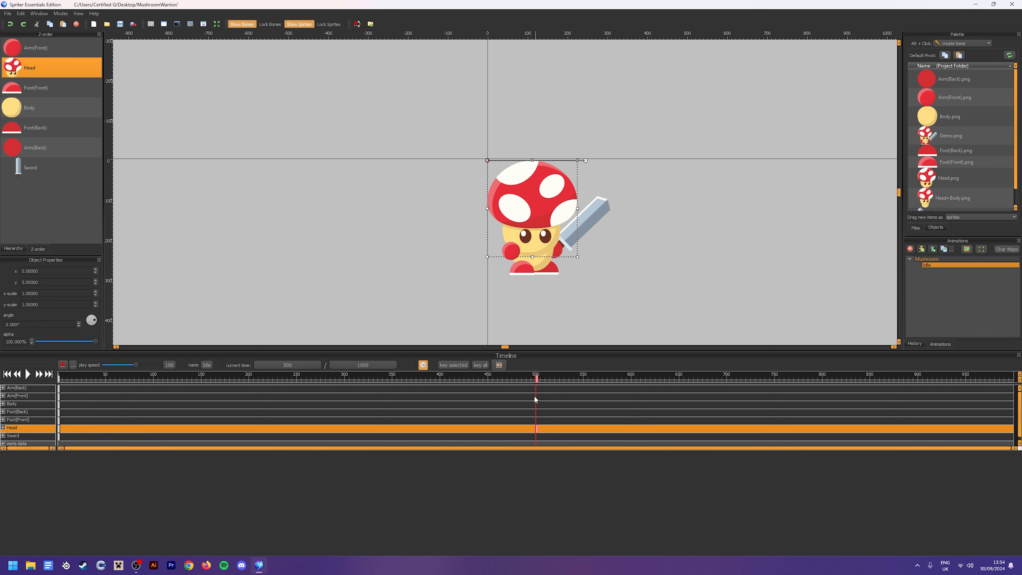
Play the Idle animation from the start to check the head movement, and stop playback
left_click_drag(526, 377, 54, 402)
left_click(28, 374)
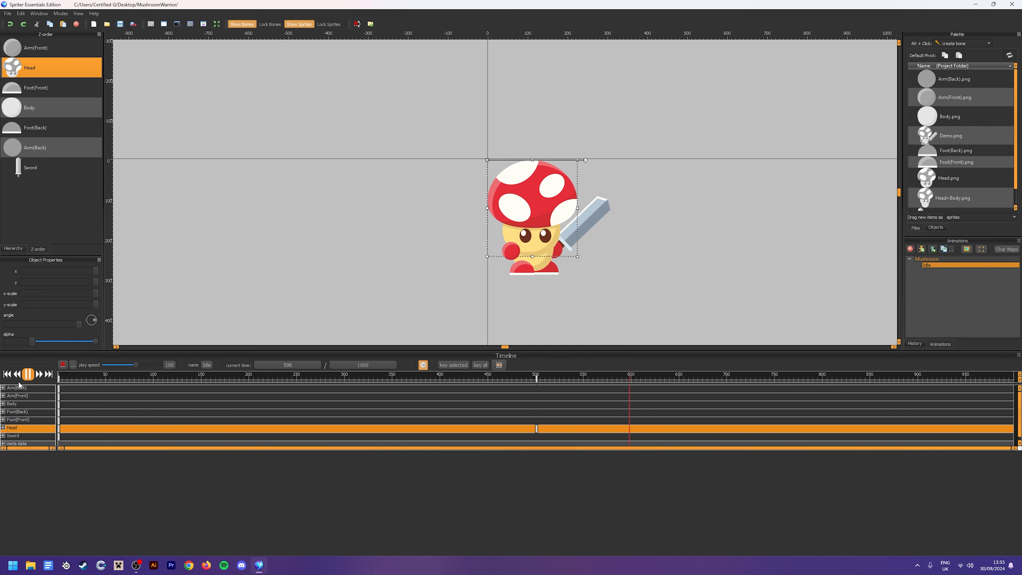
left_click(27, 374)
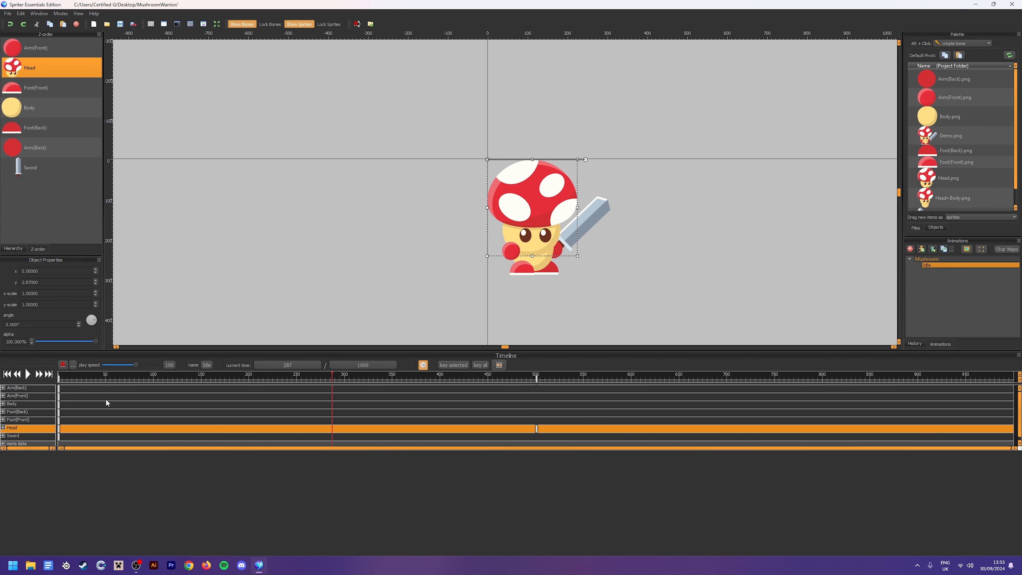
At 500 ms, nudge the Body sprite down by about 2 px, and deselect it
left_click(537, 380)
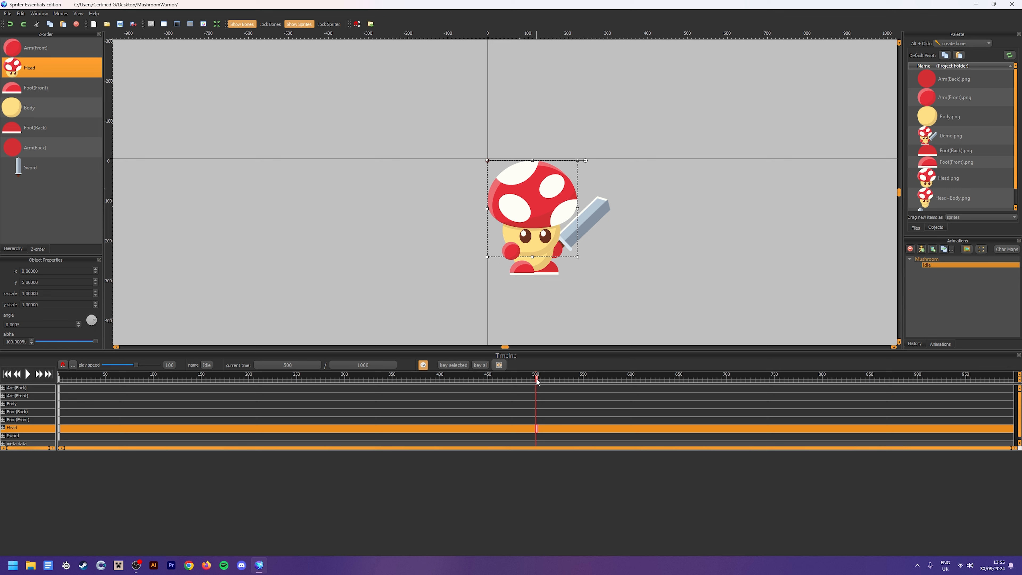
left_click(600, 298)
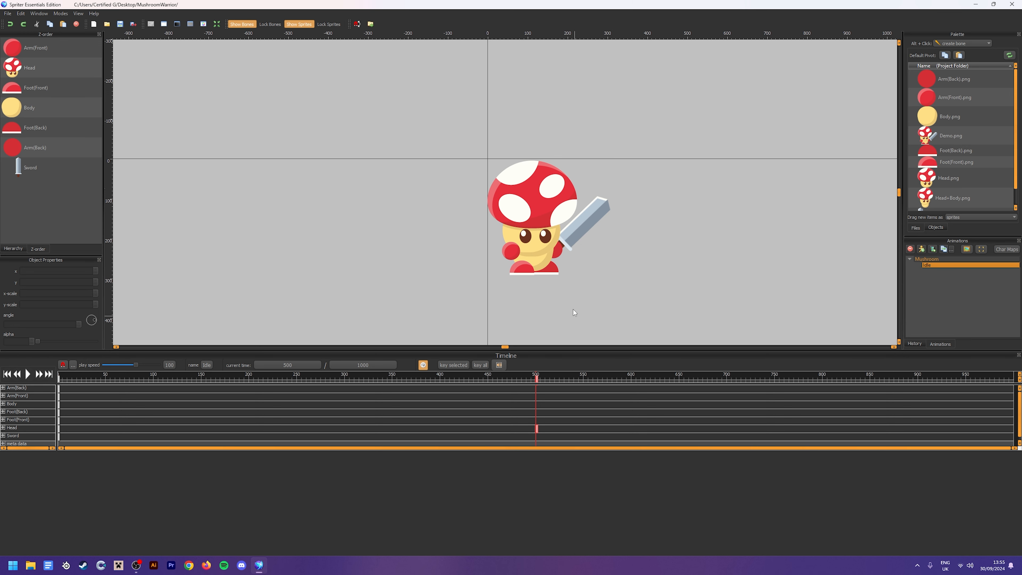
left_click(540, 265)
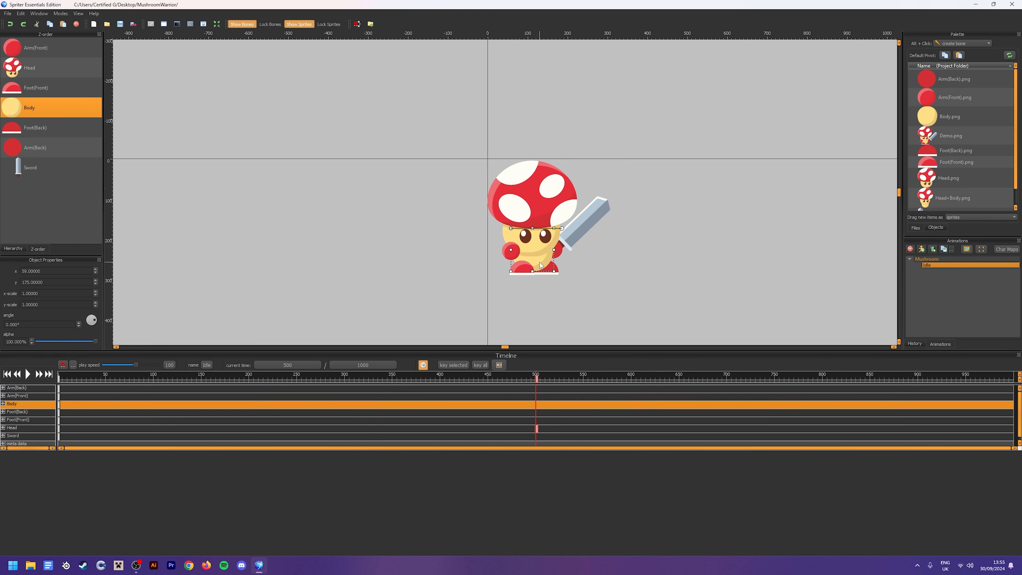
left_click(614, 297)
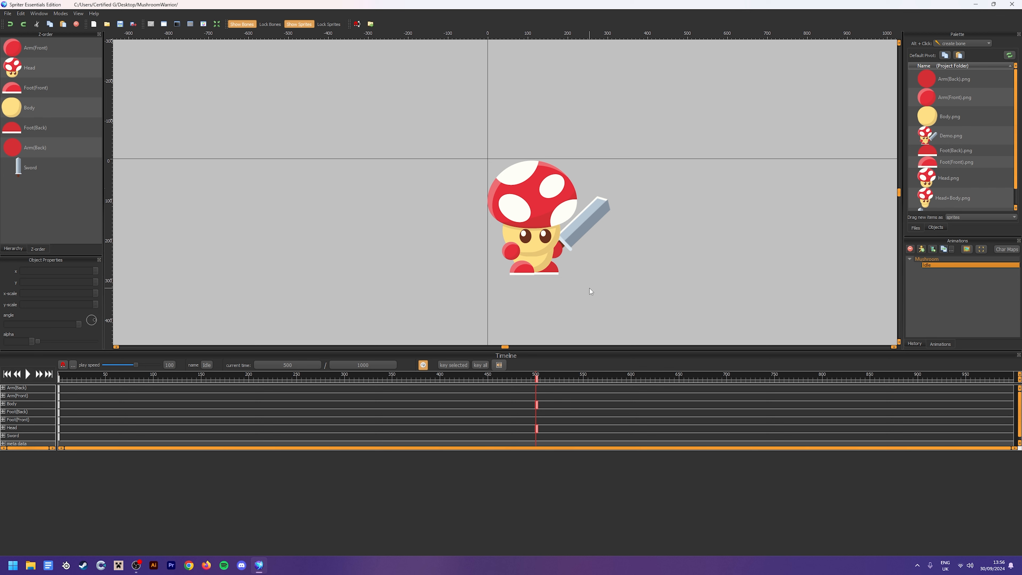
At 500 ms, raise Arm(Front), Arm(Back) and the Sword together by 2 px, and deselect them
left_click(572, 243)
key("ctrl+z")
left_click(510, 252)
left_click(585, 227, "ctrl")
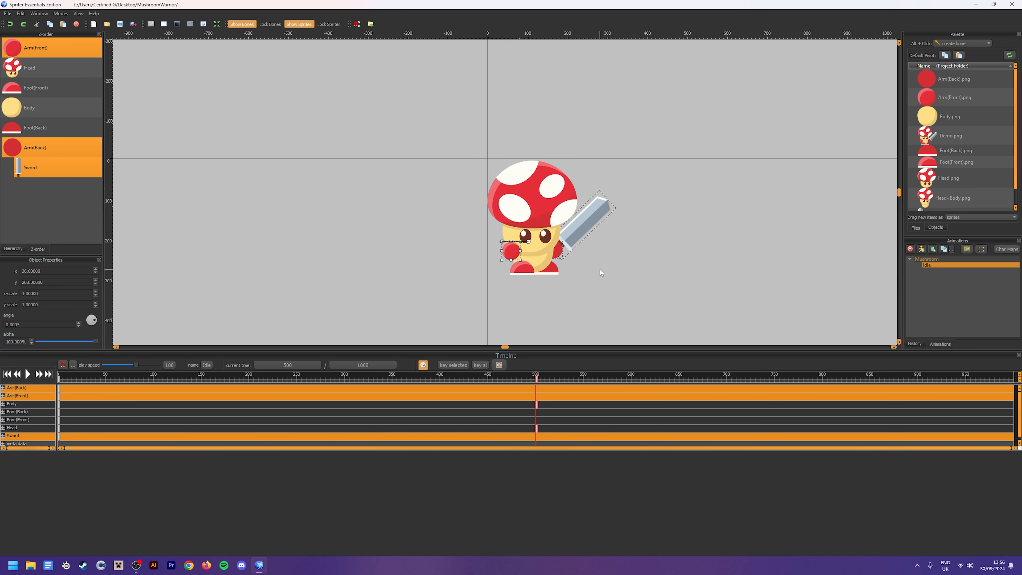
key("Up")
key("Up")
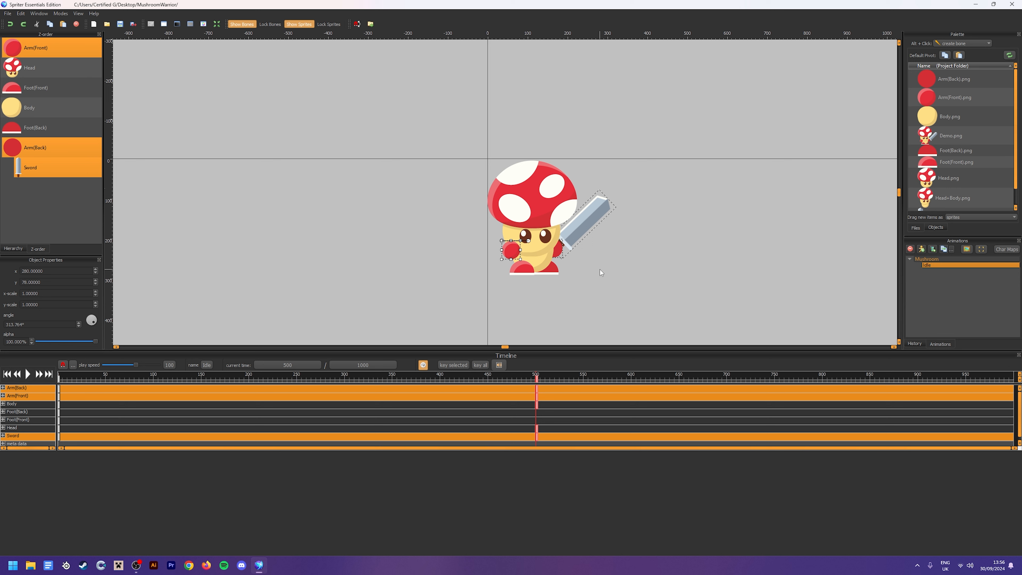
left_click(600, 269)
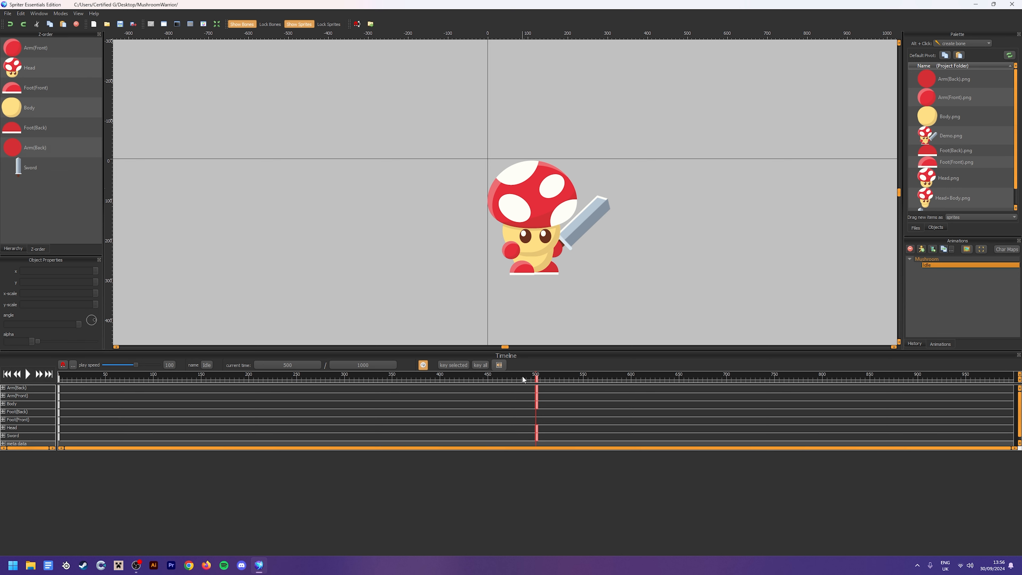
Play the Idle animation to check the combined head, body and arm movement, and stop playback
key("space")
scroll(543, 285, "down", 2)
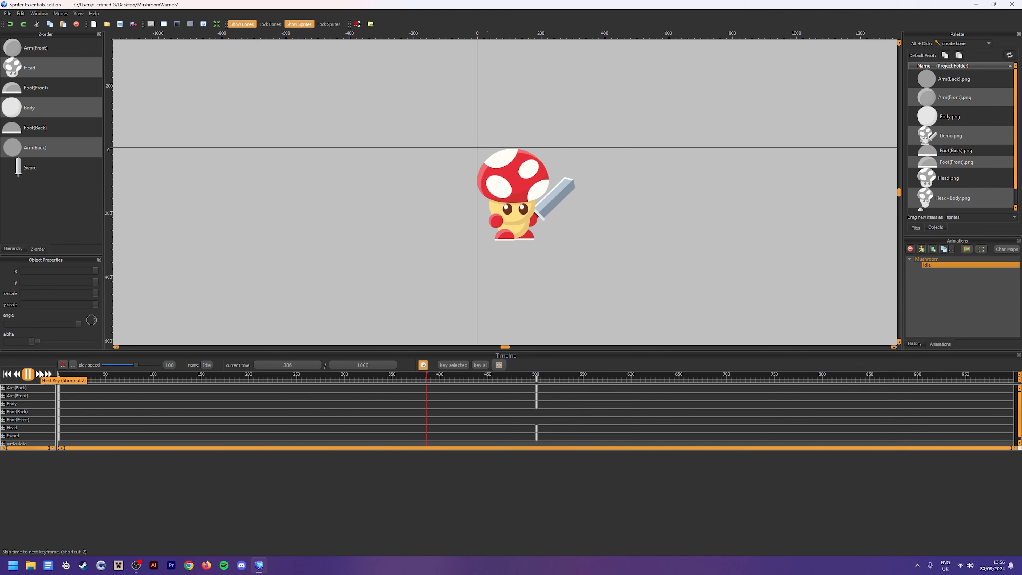
left_click(24, 376)
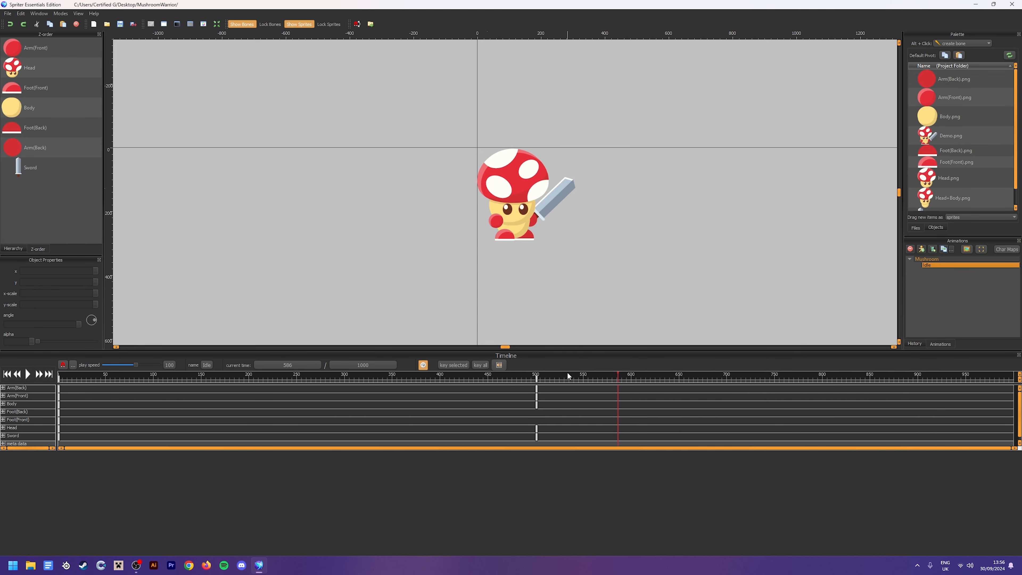
left_click_drag(567, 373, 536, 374)
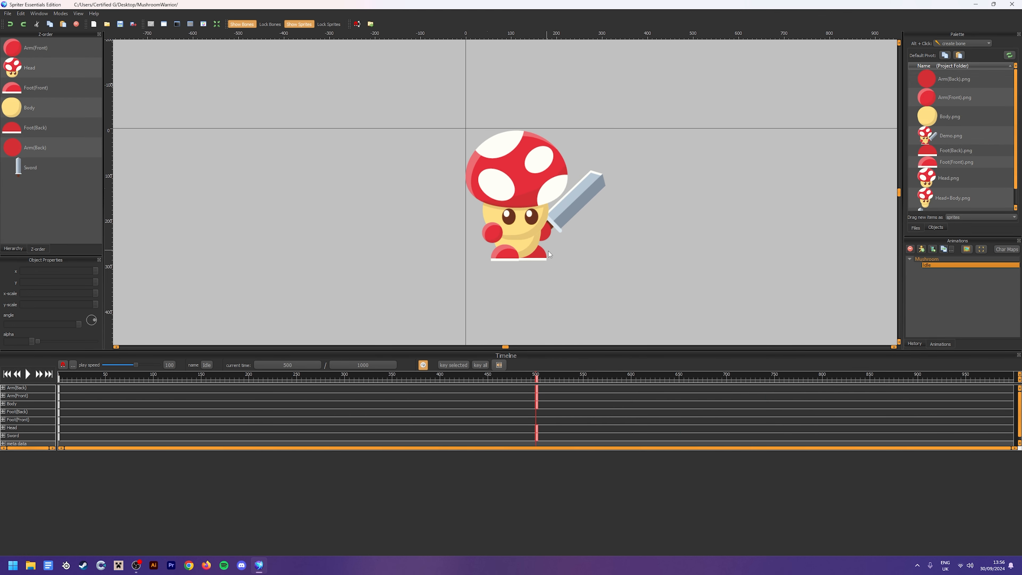
scroll(549, 251, "up", 3)
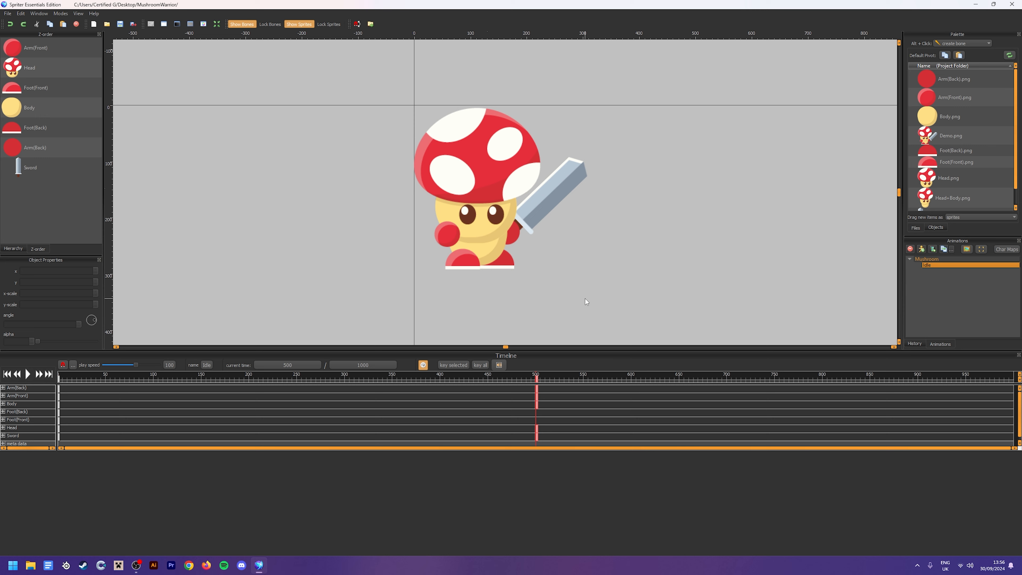
left_click(446, 238)
left_click(543, 250)
left_click(521, 233)
left_click(538, 223, "ctrl")
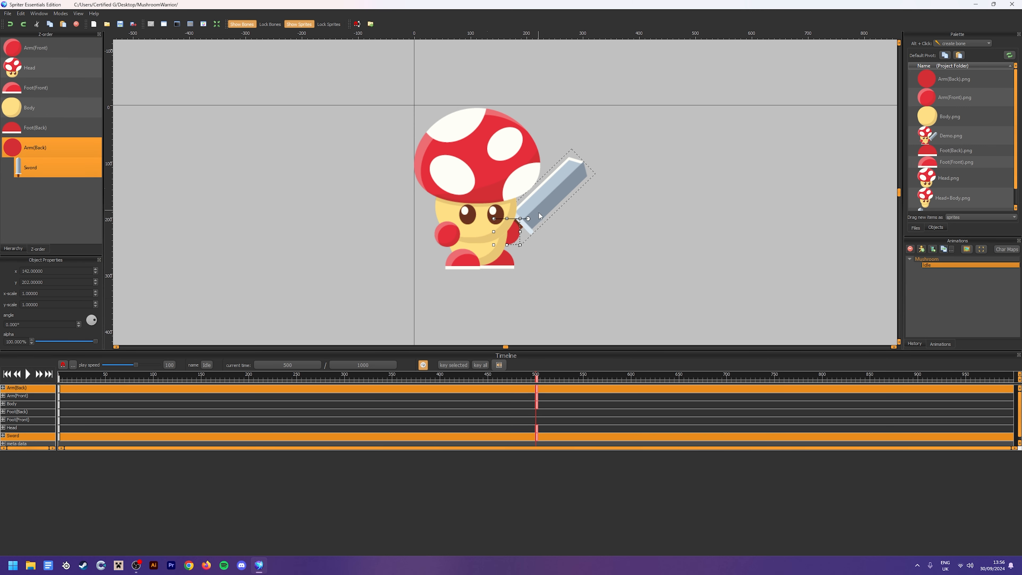
right_click(543, 216)
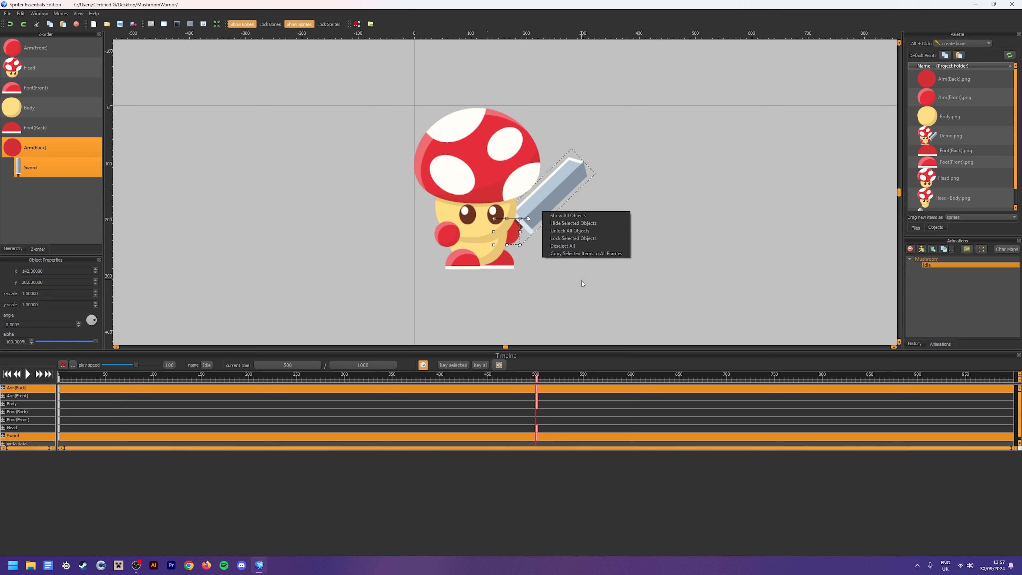
left_click(571, 286)
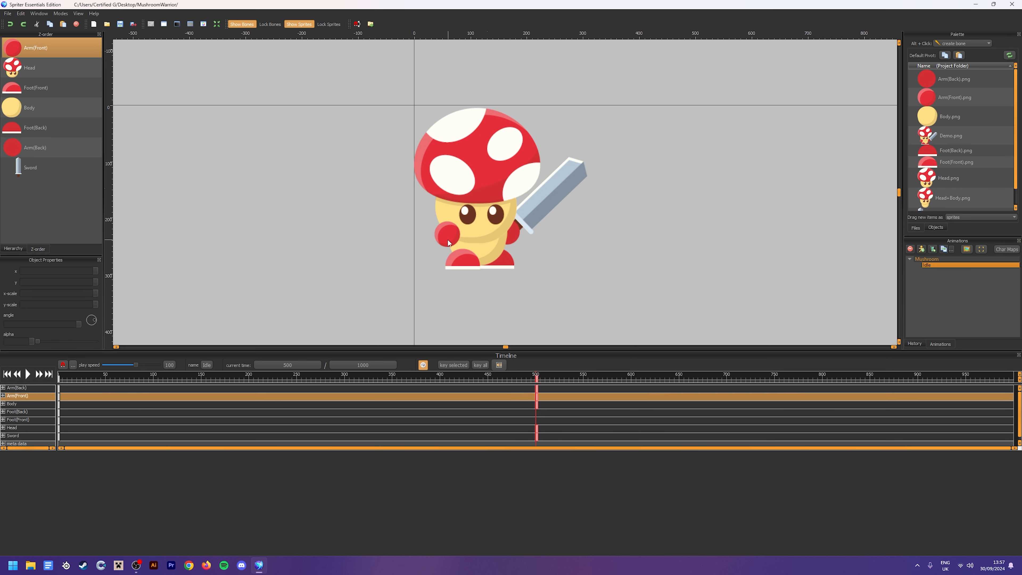
left_click_drag(580, 246, 516, 219)
left_click(448, 234)
left_click_drag(514, 234, 516, 236)
left_click(359, 299)
Try a much lower alpha on the Arm(Front) sprite at 500 ms, and undo the change
left_click(445, 241)
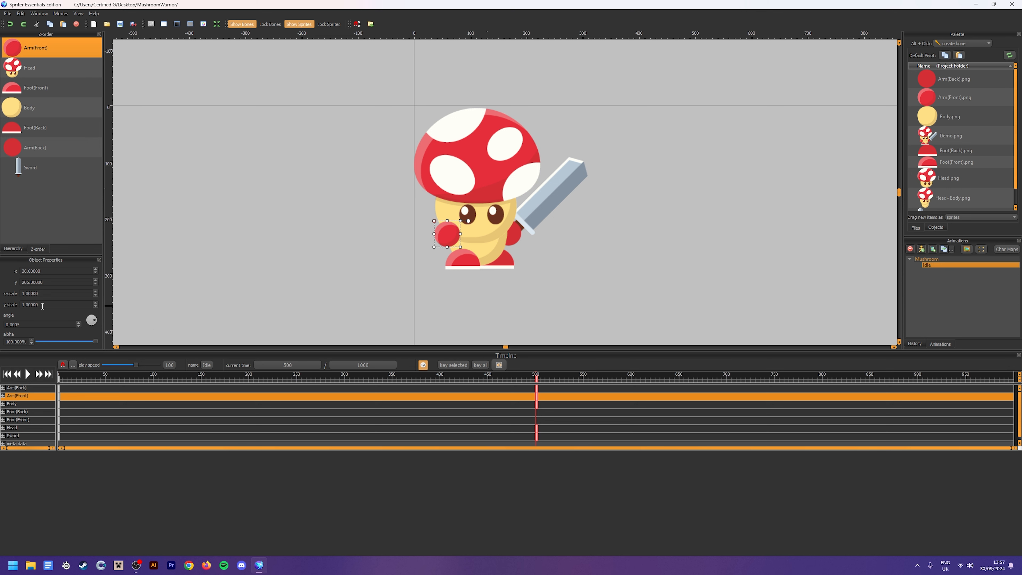
left_click(11, 341)
key("BackSpace")
key("Return")
left_click(330, 292)
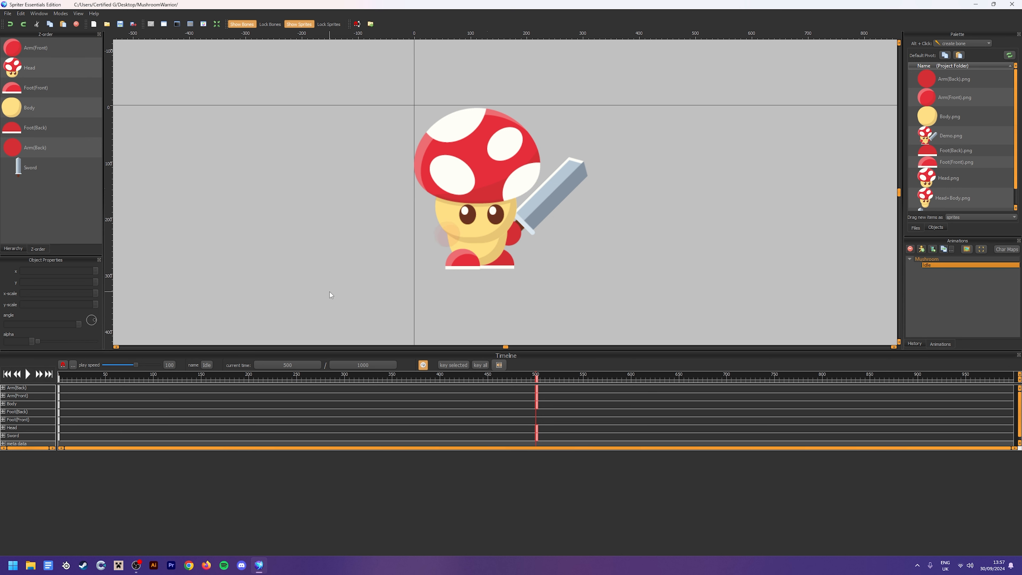
key("ctrl+z")
key("ctrl+z")
left_click(464, 241)
left_click(449, 236)
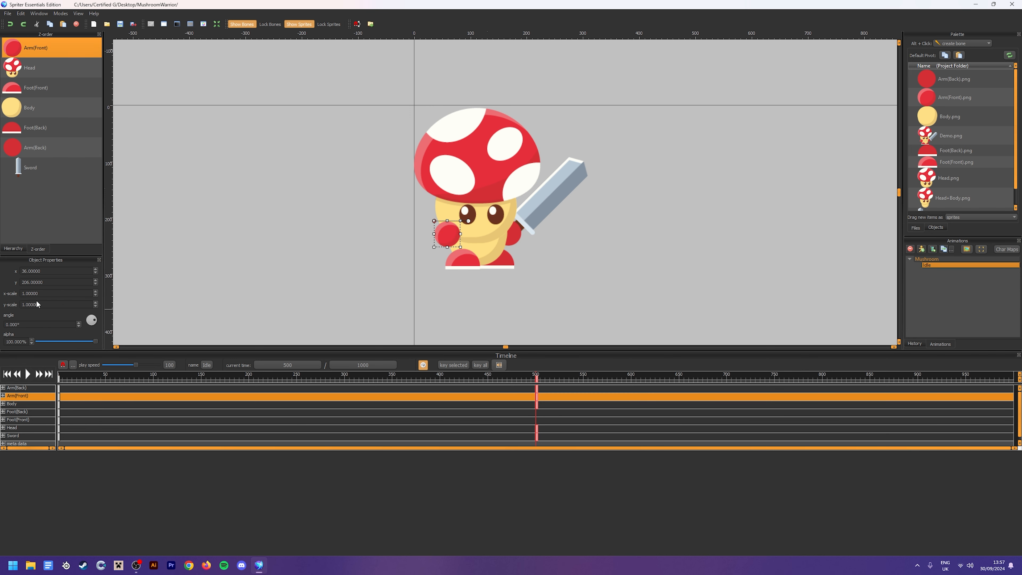
left_click(14, 325)
key("Up")
Play the Idle loop from the start and examine the whole character's motion, then stop playback
scroll(576, 263, "down", 3)
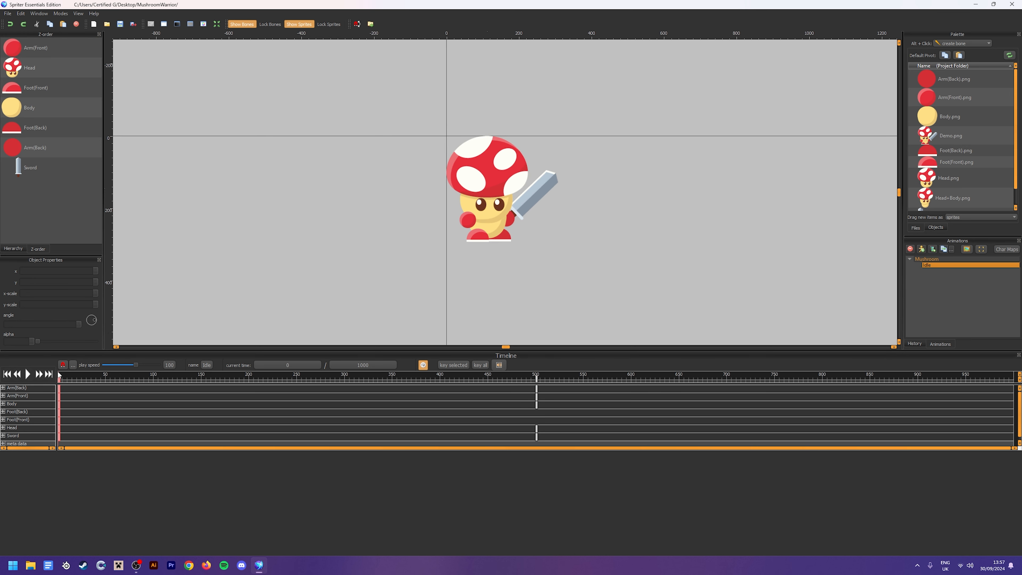
left_click(30, 373)
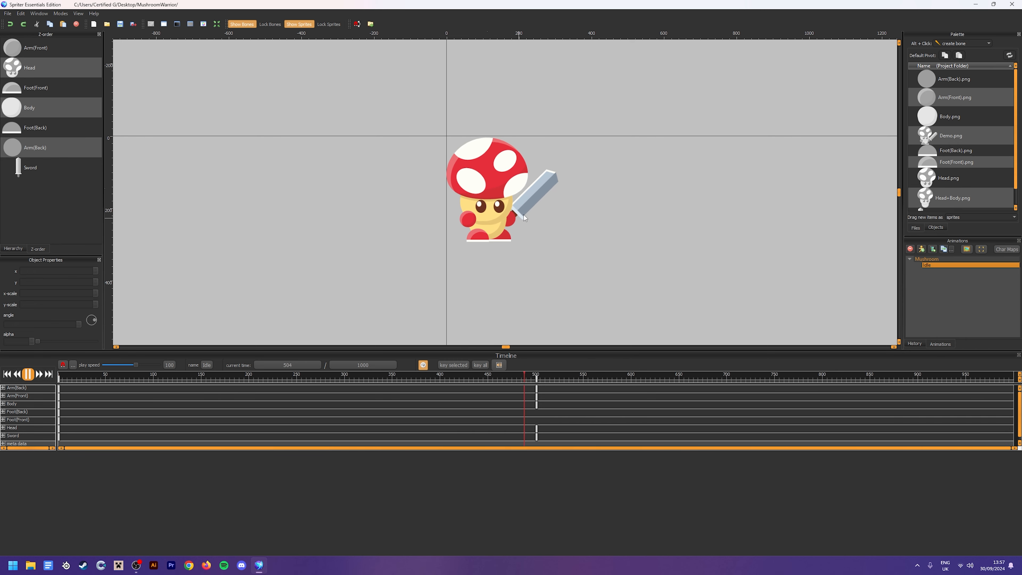
scroll(525, 263, "down", 1)
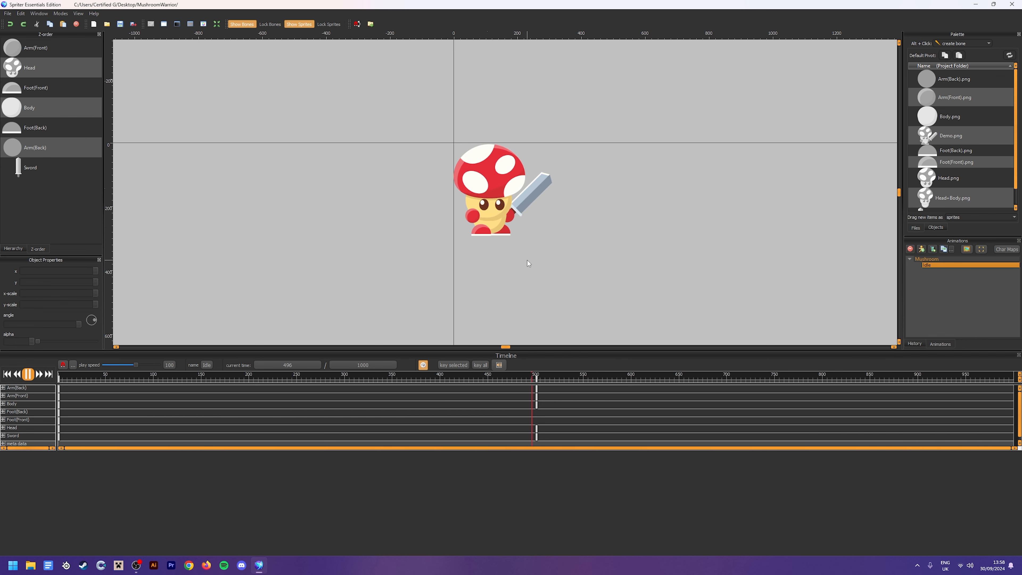
scroll(527, 260, "up", 1)
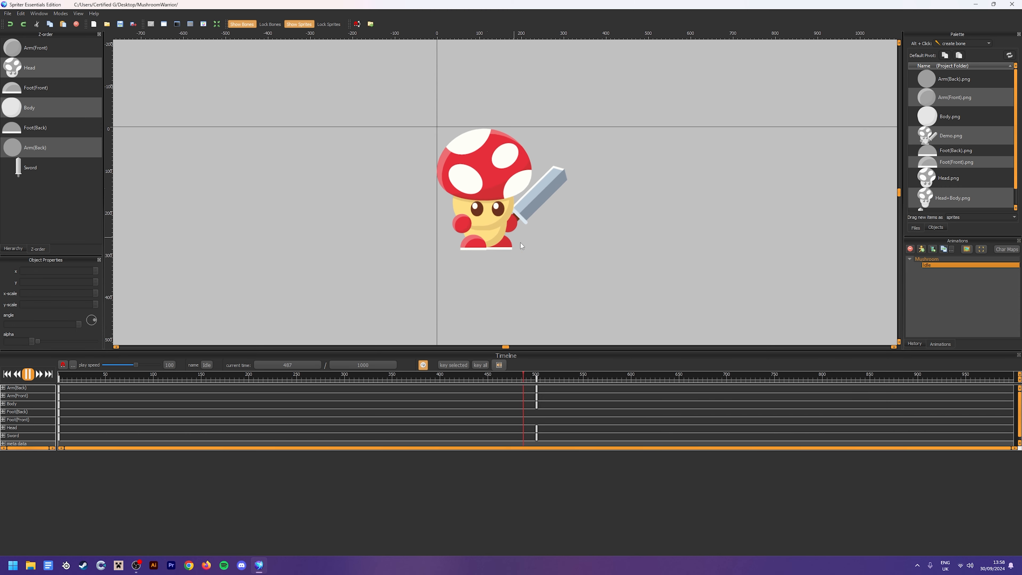
scroll(582, 272, "down", 1)
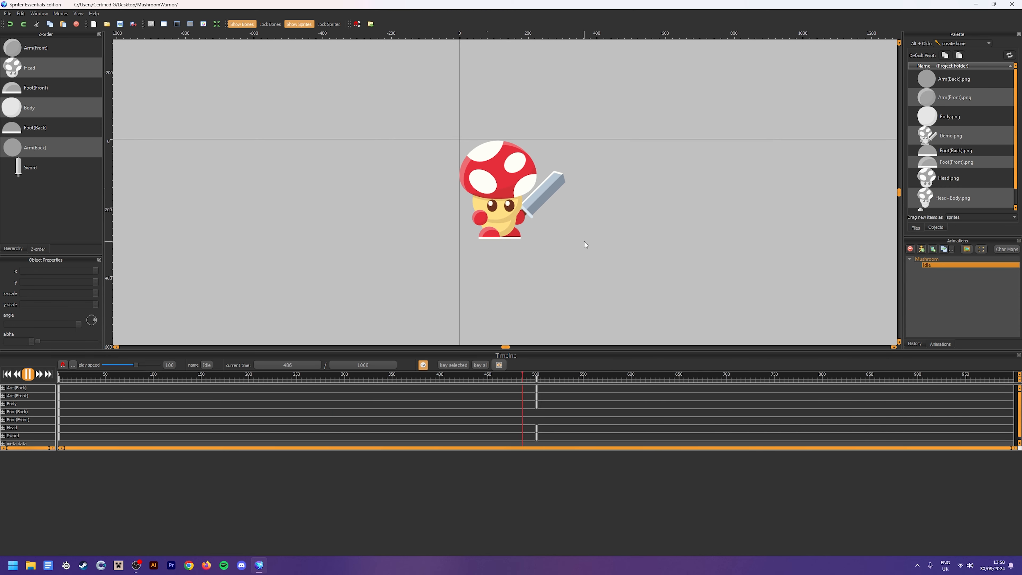
left_click(551, 375)
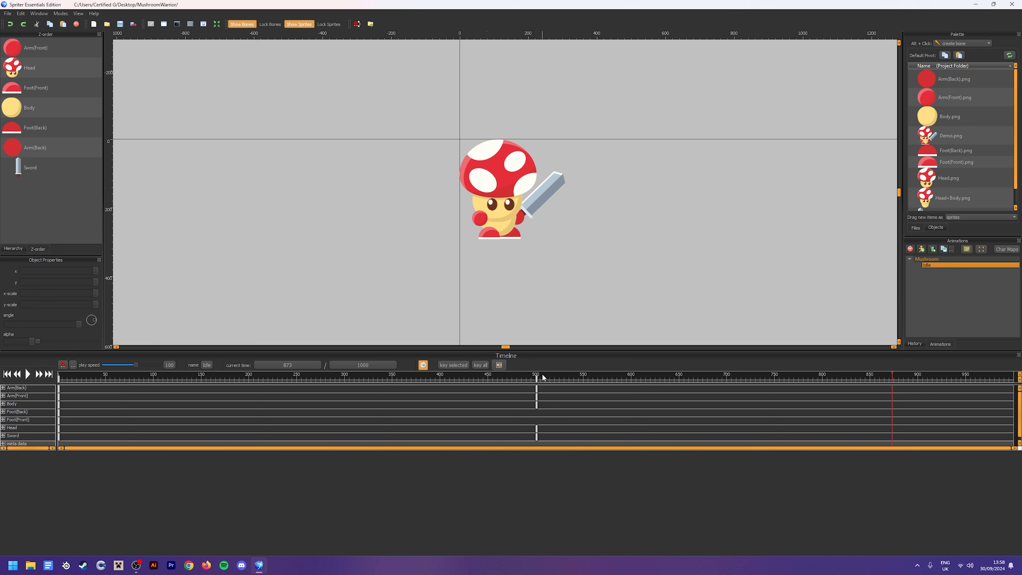
left_click(536, 376)
left_click(503, 235)
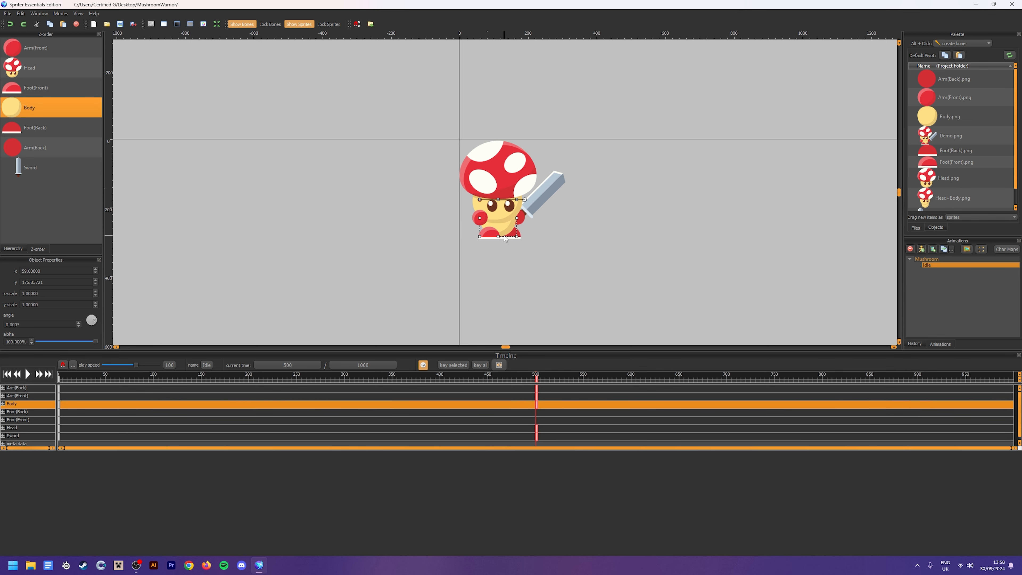
left_click(652, 217)
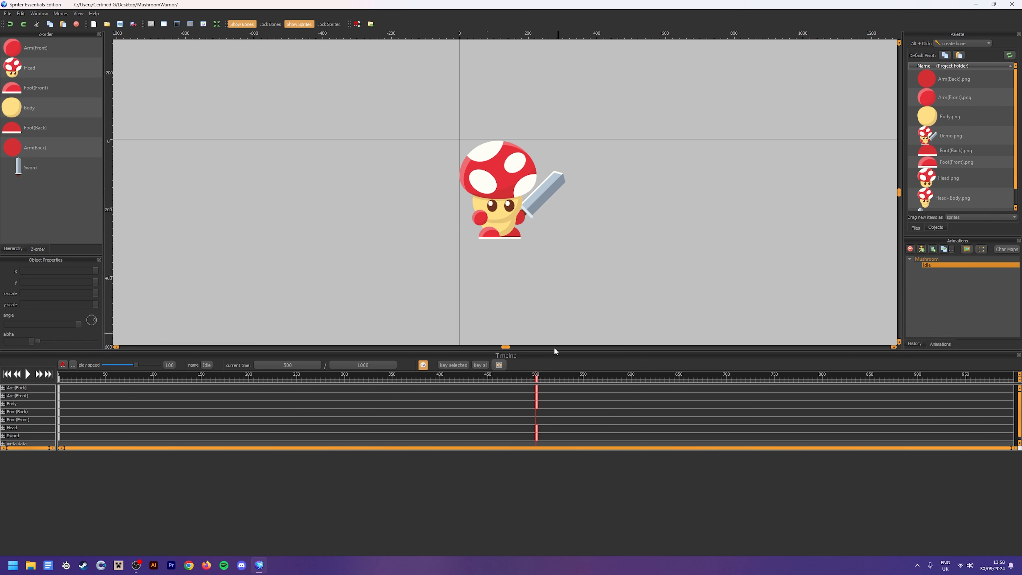
left_click(537, 377)
left_click(536, 376)
Duplicate the Idle animation of the Mushroom entity and rename the copy as Walk
left_click(939, 267)
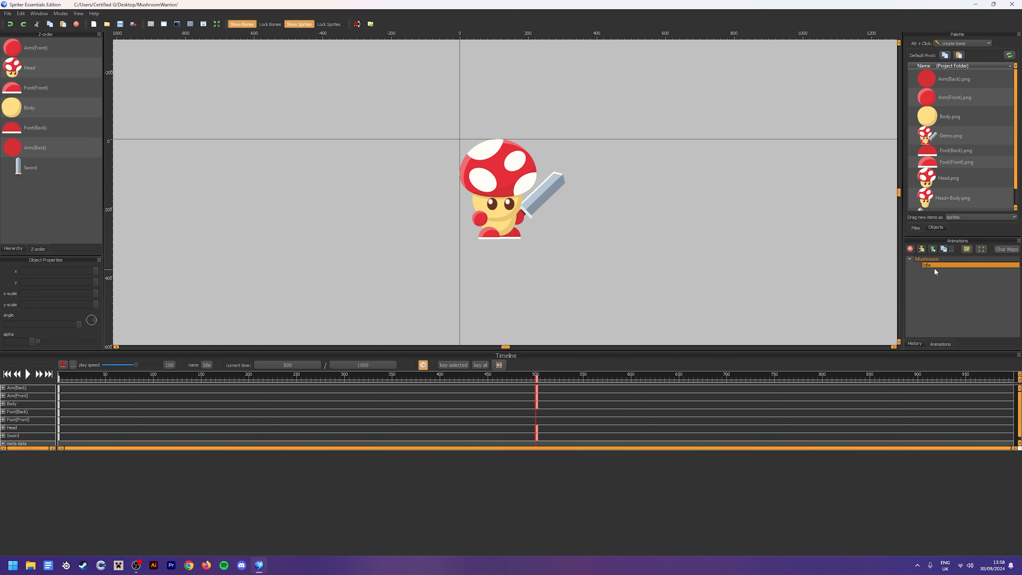
left_click(943, 251)
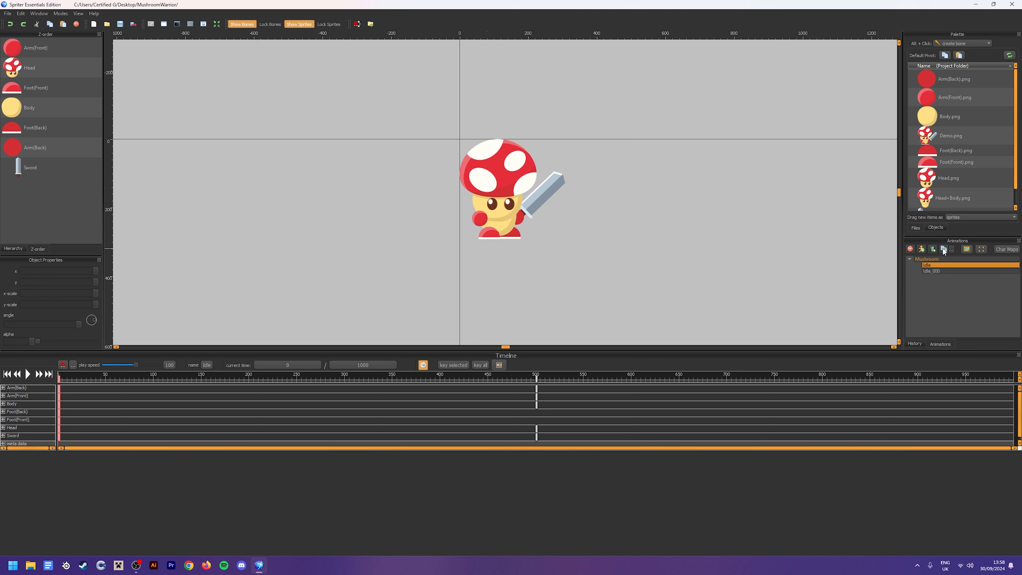
left_click(937, 272)
left_click(936, 269)
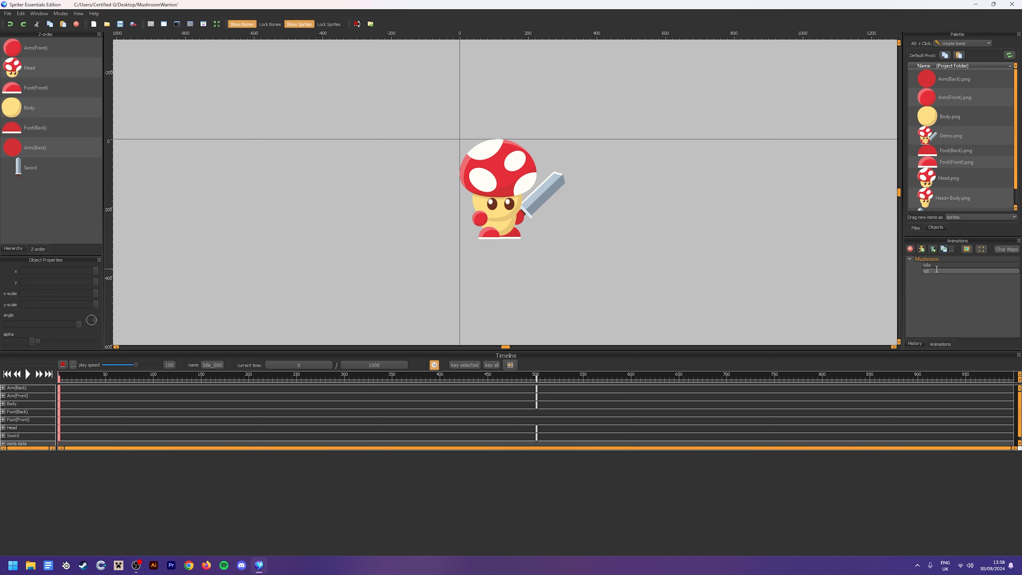
type("Walk")
key("Return")
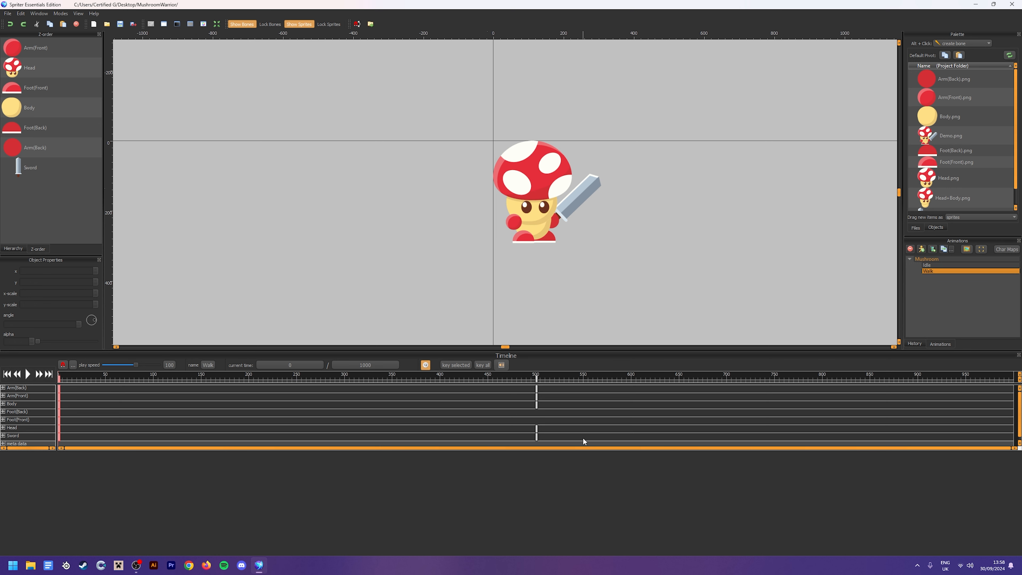
Delete the copied 500 ms keyframes from the Walk animation, and at 500 ms move Foot(Front) right to x 118
left_click_drag(584, 440, 514, 370)
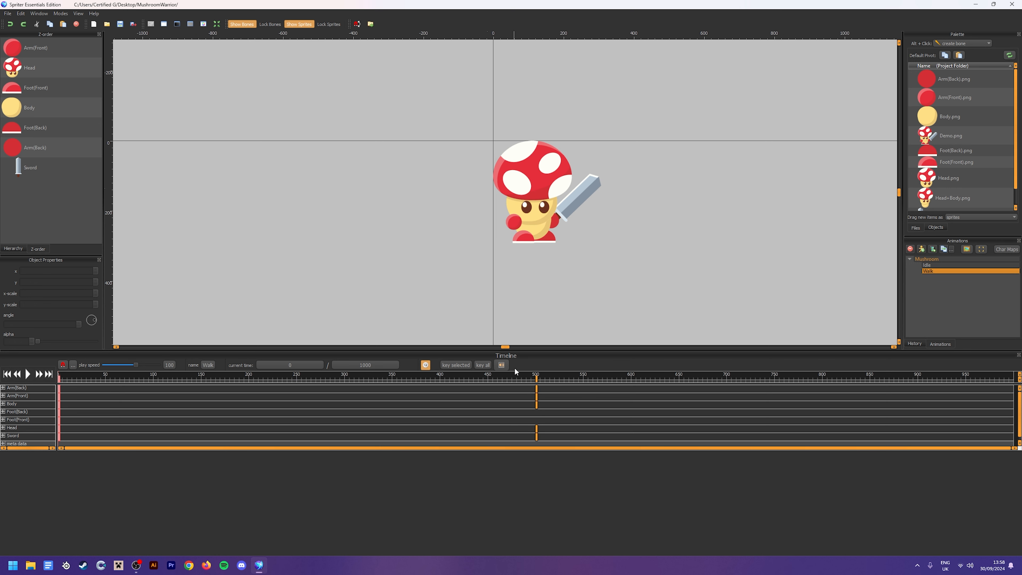
left_click(533, 374)
left_click(532, 240)
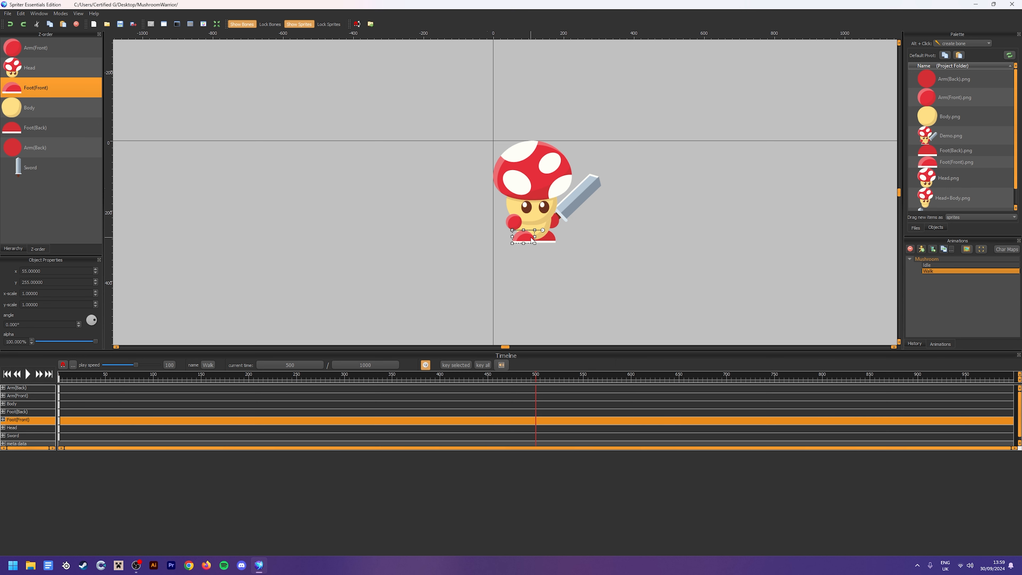
key("Right")
key("Right")
key("Right")
key("Right")
key("Right")
key("Right")
key("Right")
key("Right")
key("Right")
key("Right")
key("Right")
key("Right")
key("Right")
key("Right")
key("Right")
key("Right")
key("Right")
key("Right")
key("Right")
key("Right")
key("Right")
key("Right")
key("Right")
key("Right")
key("Right")
key("Right")
key("Right")
key("Right")
key("Right")
key("Right")
key("Right")
key("Right")
key("Right")
key("Right")
key("Right")
key("Right")
key("Right")
key("Right")
key("Right")
key("Right")
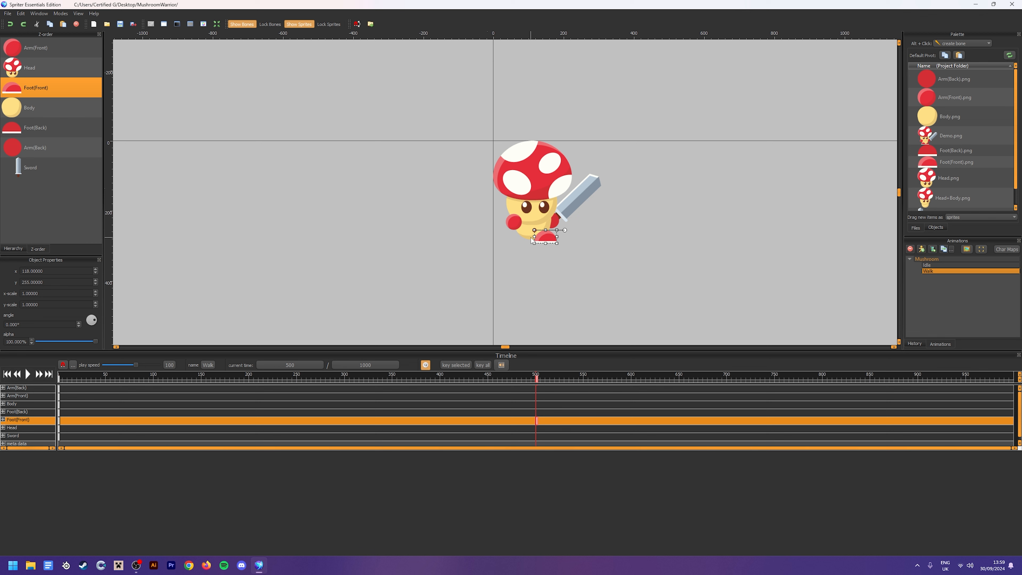
Nudge Foot(Front) slightly left at 500 ms in the Walk animation
left_click(662, 247)
left_click(547, 240)
key("Left")
key("Left")
key("Left")
key("Left")
key("Left")
key("Left")
key("Left")
key("Left")
key("Left")
key("Left")
left_click(542, 242)
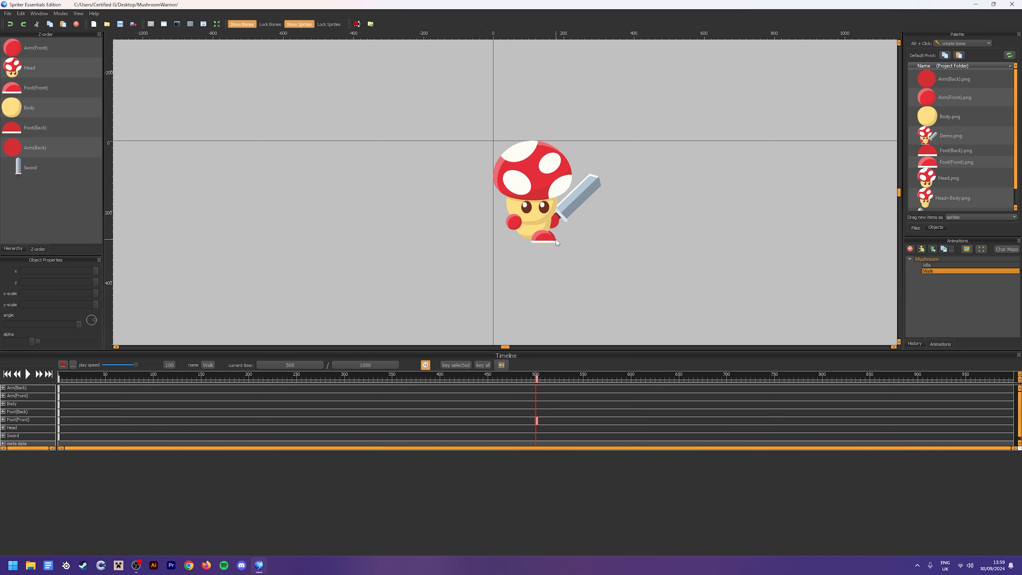
Move Foot(Back) left to x 66 at 500 ms, behind Foot(Front)
left_click(556, 238)
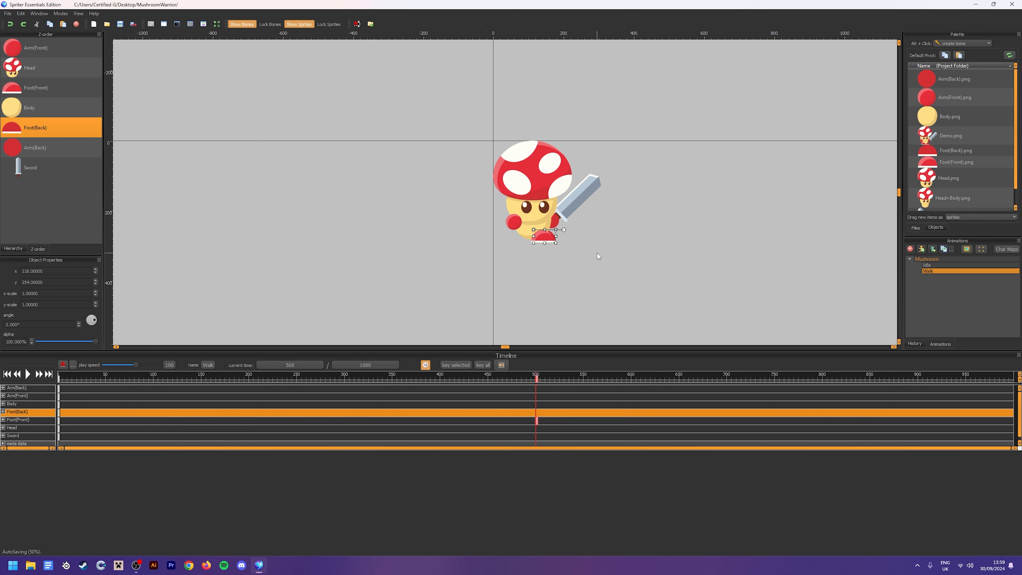
key("Left")
key("Left")
key("Left")
key("Left")
key("Left")
key("Left")
key("Left")
key("Left")
key("Left")
key("Left")
key("Left")
key("Left")
key("Left")
key("Left")
key("Left")
key("Left")
key("Left")
key("Left")
key("Left")
key("Left")
key("Left")
key("Left")
key("Left")
key("Left")
key("Left")
Fine-tune Foot(Front) slightly right at 500 ms and check the placement of both feet
left_click(542, 240)
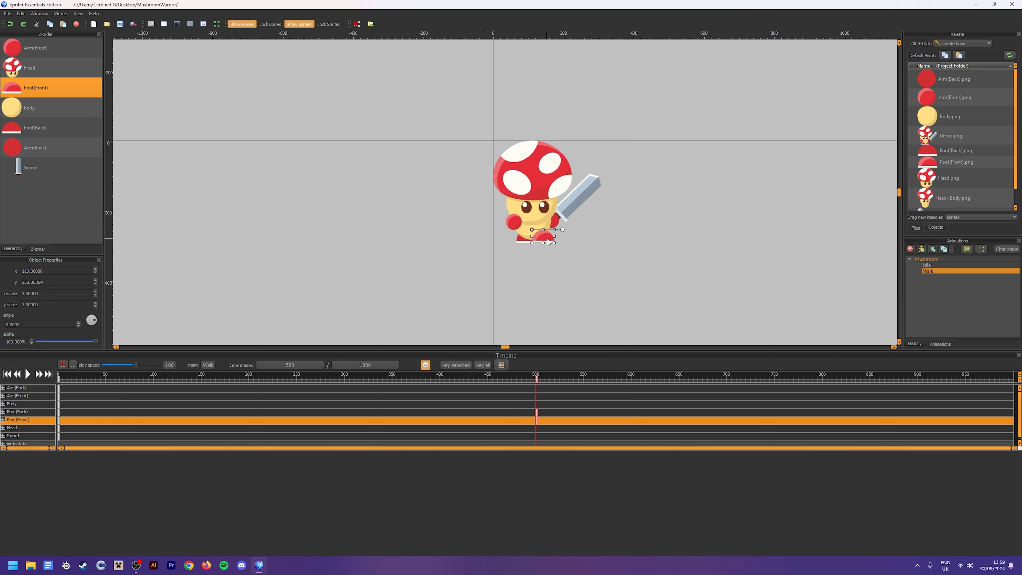
left_click(583, 324)
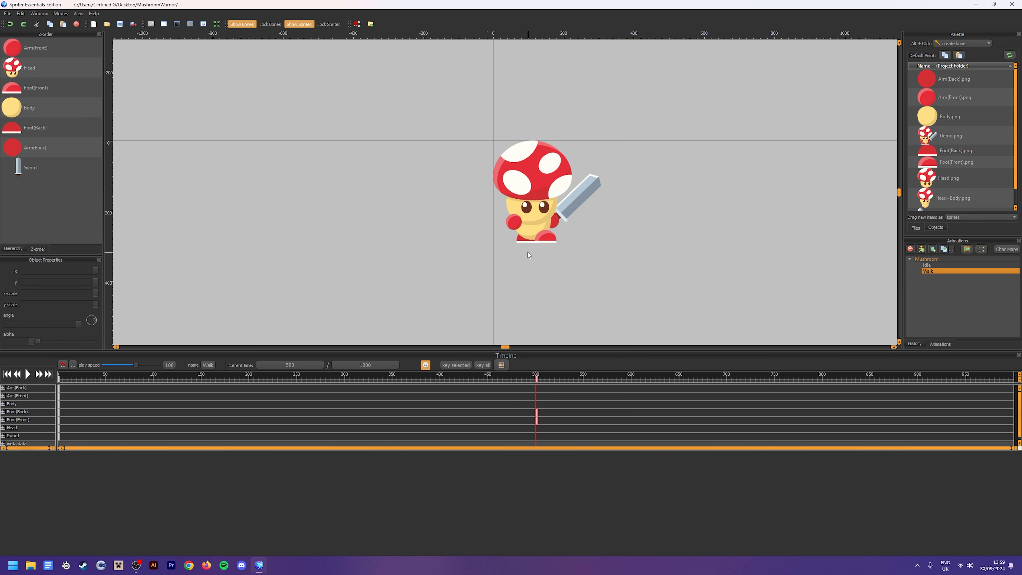
left_click(522, 240)
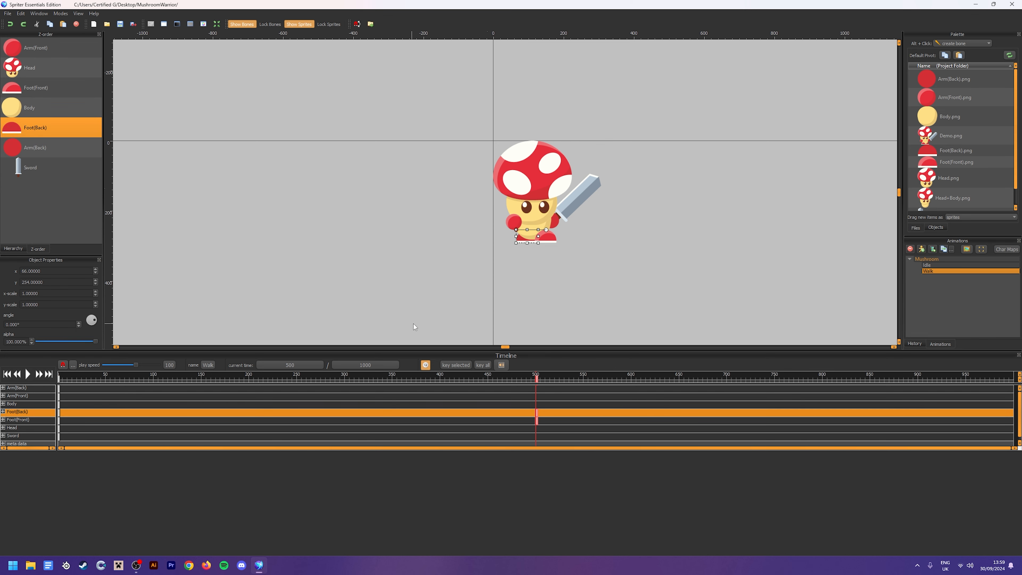
left_click(570, 274)
left_click(548, 238)
left_click(554, 278)
Play the Walk animation from the start and examine the sliding of the feet, then stop playback
left_click_drag(506, 381, 56, 375)
left_click(28, 374)
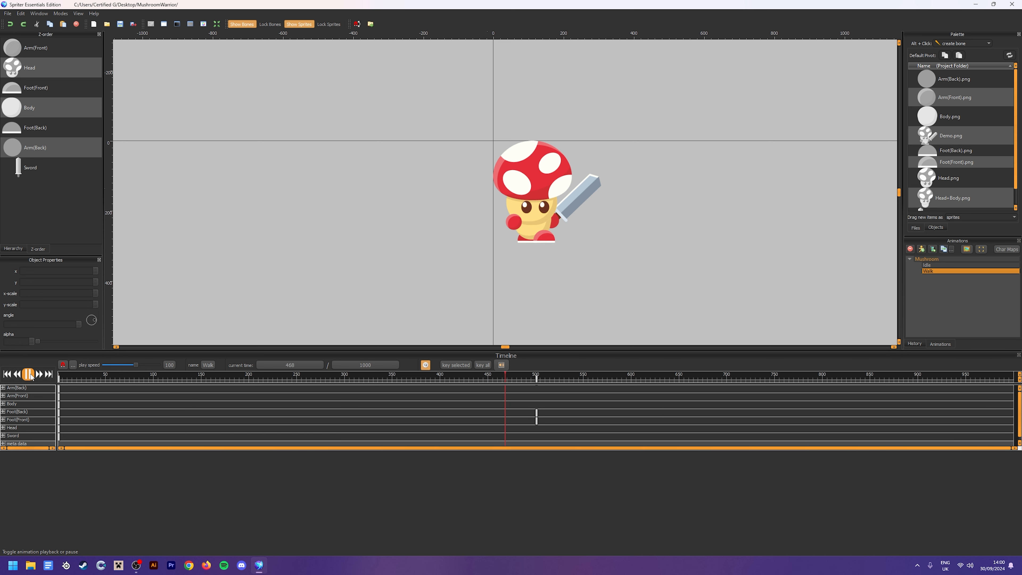
left_click(334, 375)
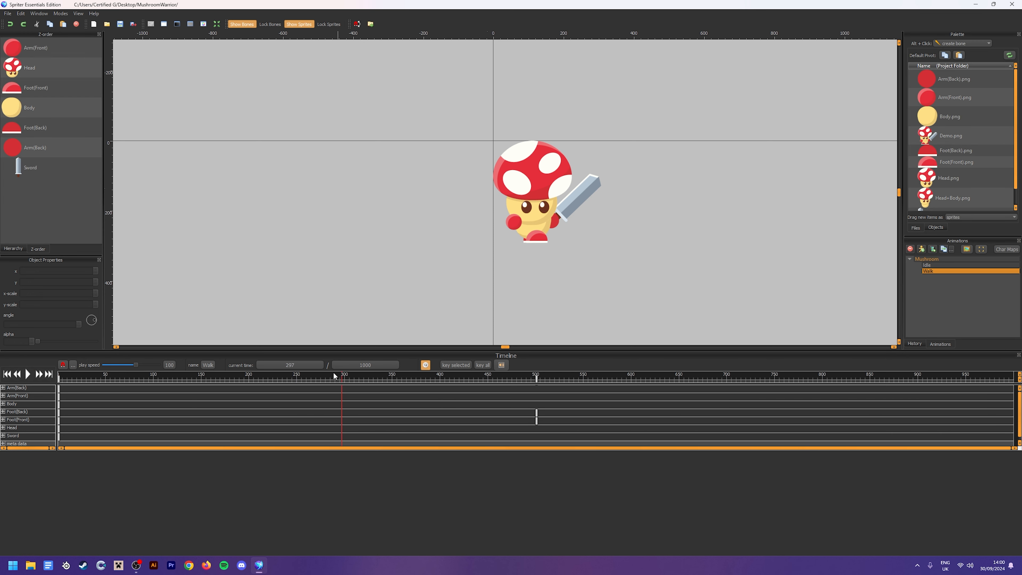
At 250 ms, key a slight upward shift of Foot(Front) to about y 253.43
left_click_drag(334, 376, 297, 379)
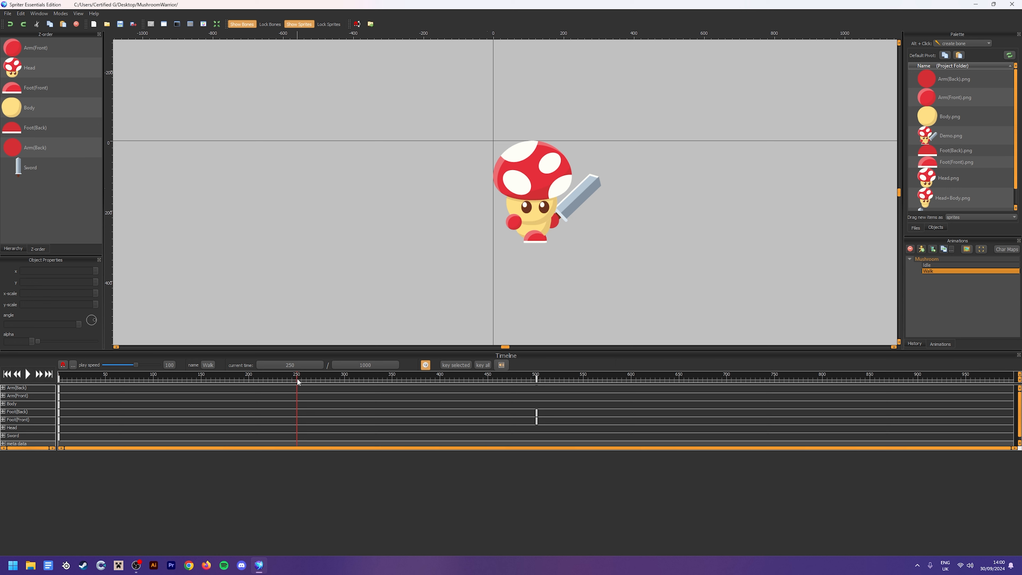
left_click(545, 243)
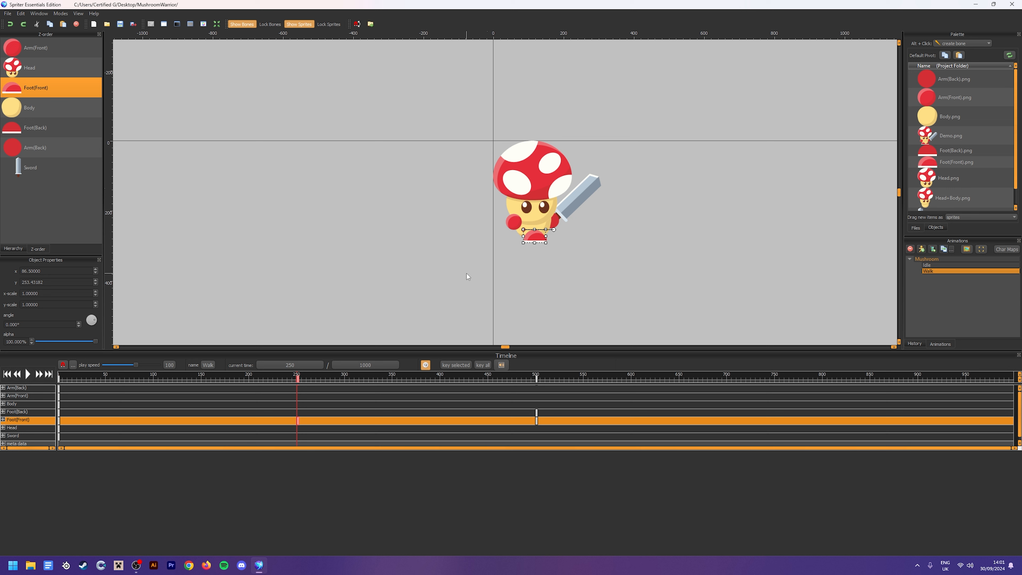
left_click(498, 278)
At 750 ms, undo the first Foot(Back) adjustment and key a slight upward nudge on Foot(Back) instead
left_click_drag(605, 374, 779, 412)
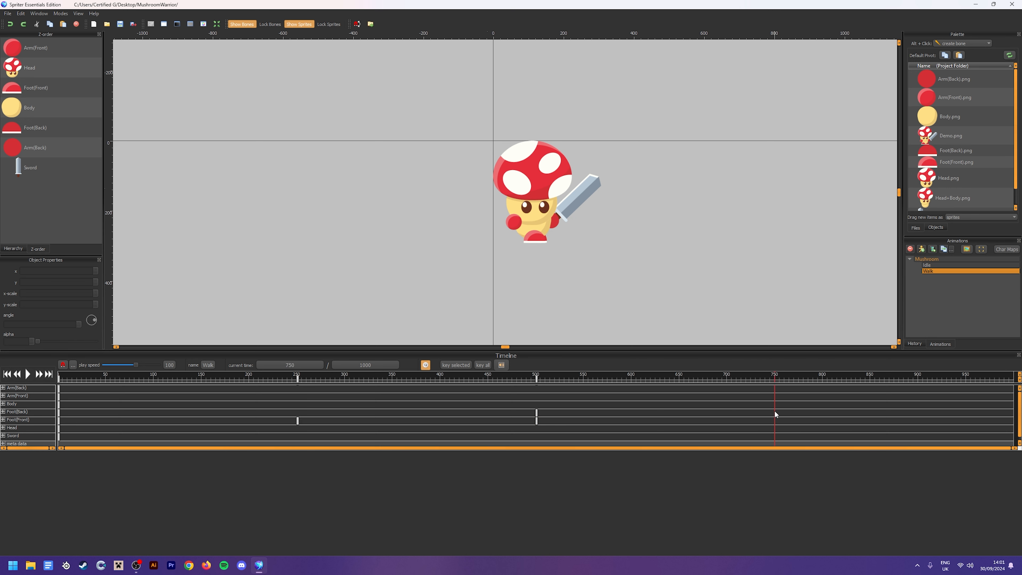
left_click(548, 240)
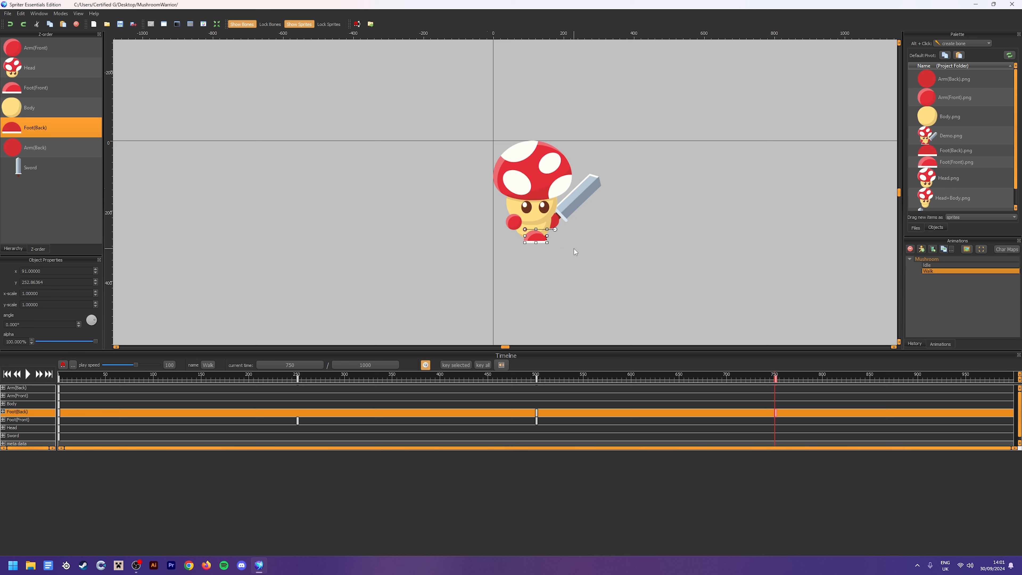
key("ctrl+z")
left_click(551, 243)
key("Up")
left_click(648, 305)
Play the Walk loop and examine the stepping of both feet at different zoom levels, then stop playback
key("space")
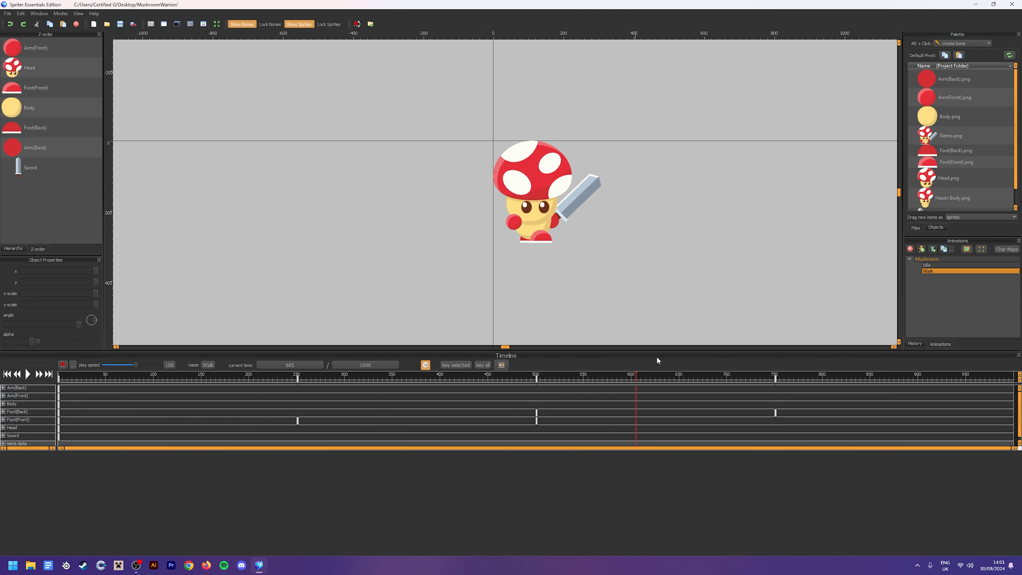
key("space")
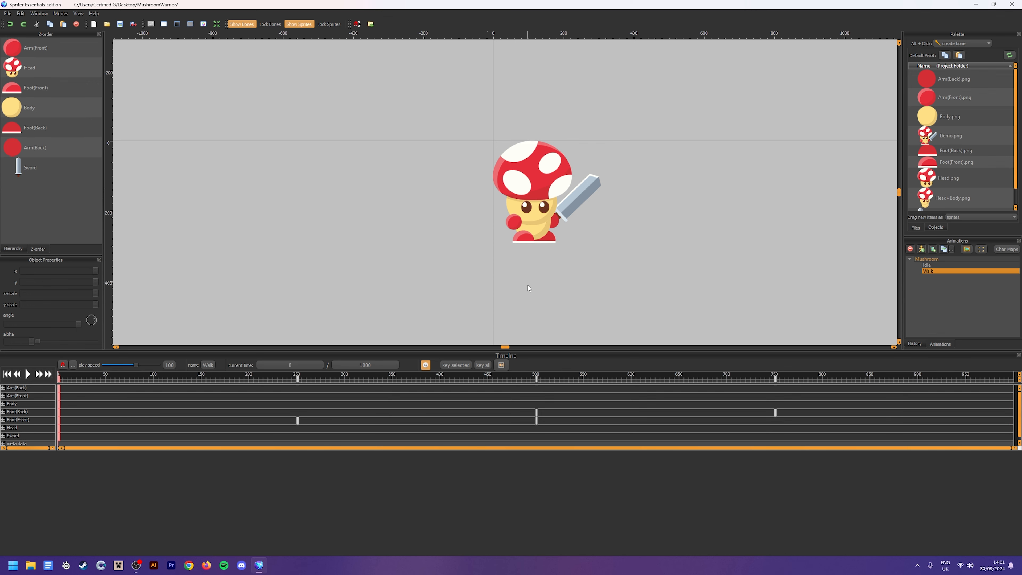
left_click(27, 374)
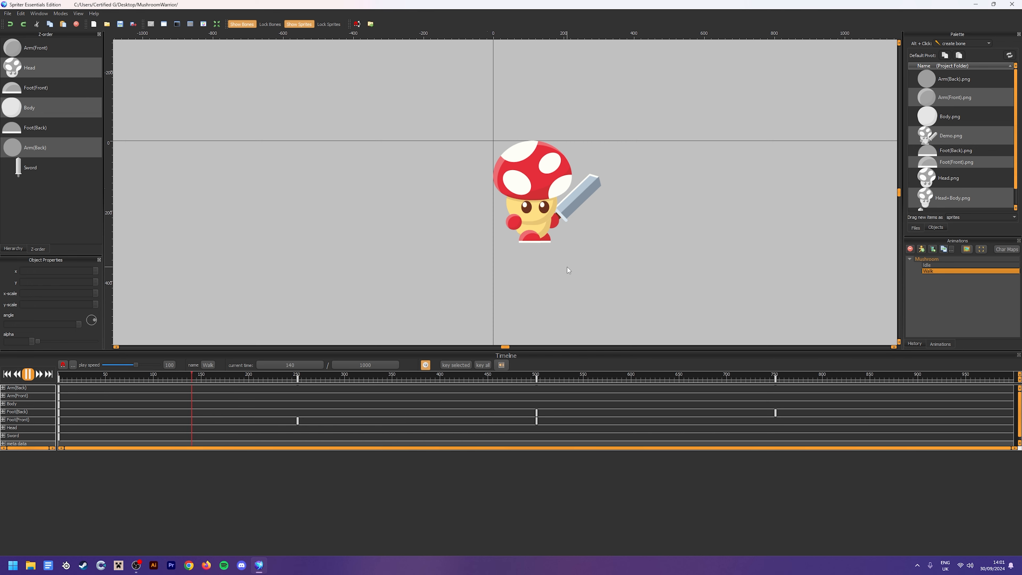
scroll(523, 263, "down", 3)
scroll(558, 238, "up", 3)
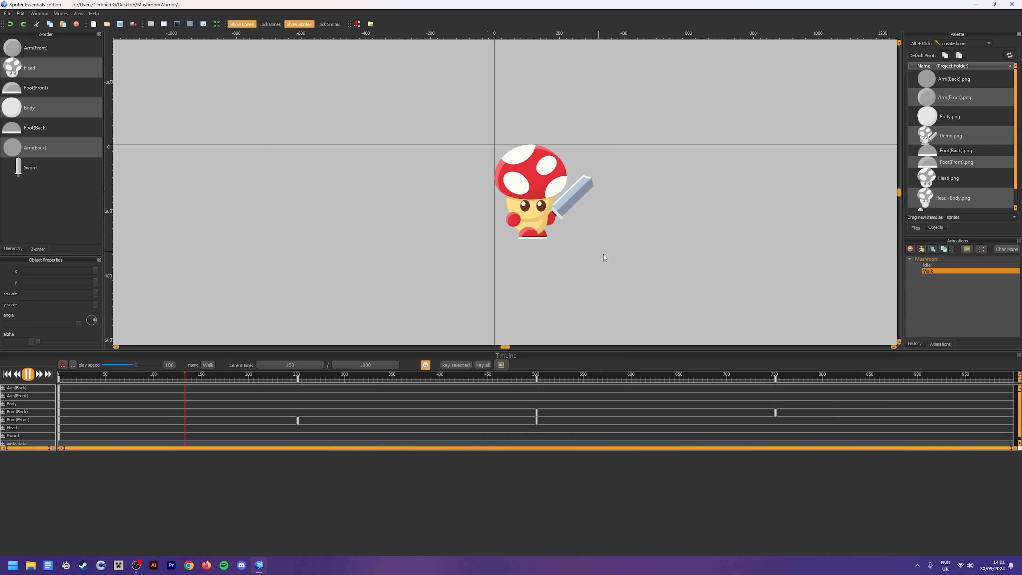
scroll(604, 255, "down", 1)
scroll(583, 261, "up", 2)
key("space")
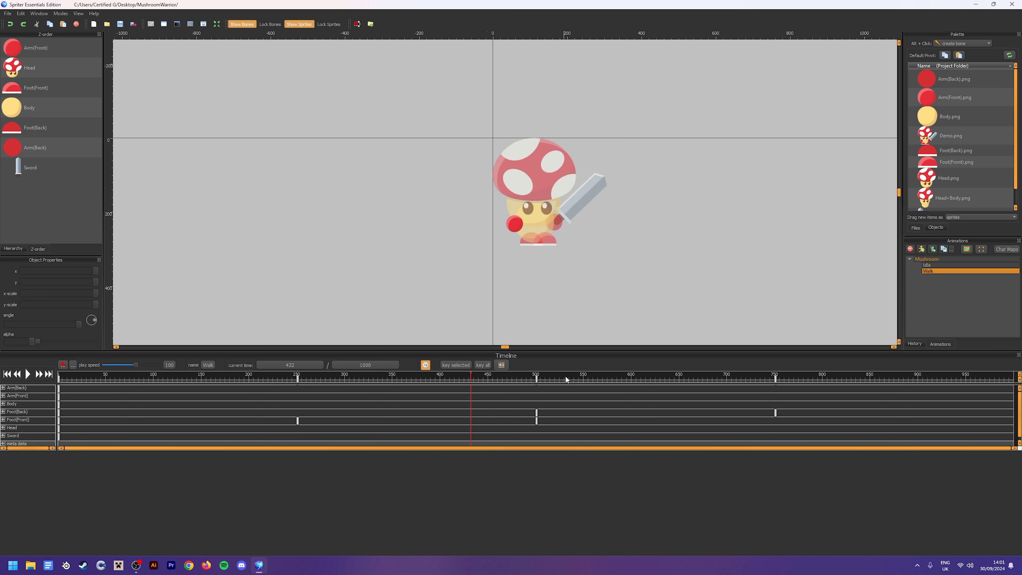
At 500 ms, nudge Arm(Front), Arm(Back) and Sword up together, with Sword at y 79, and preview the motion
left_click(538, 389)
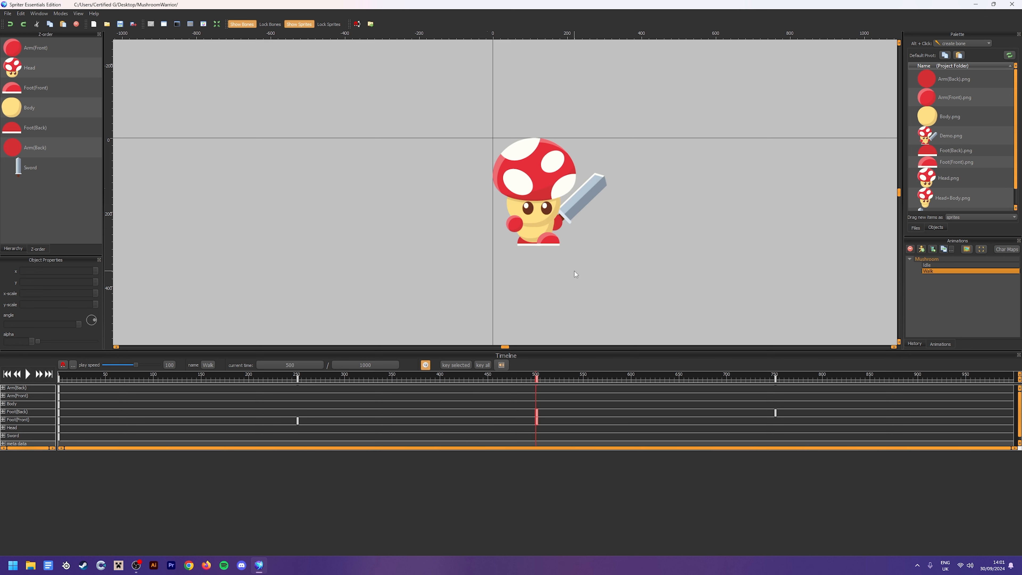
left_click(519, 226)
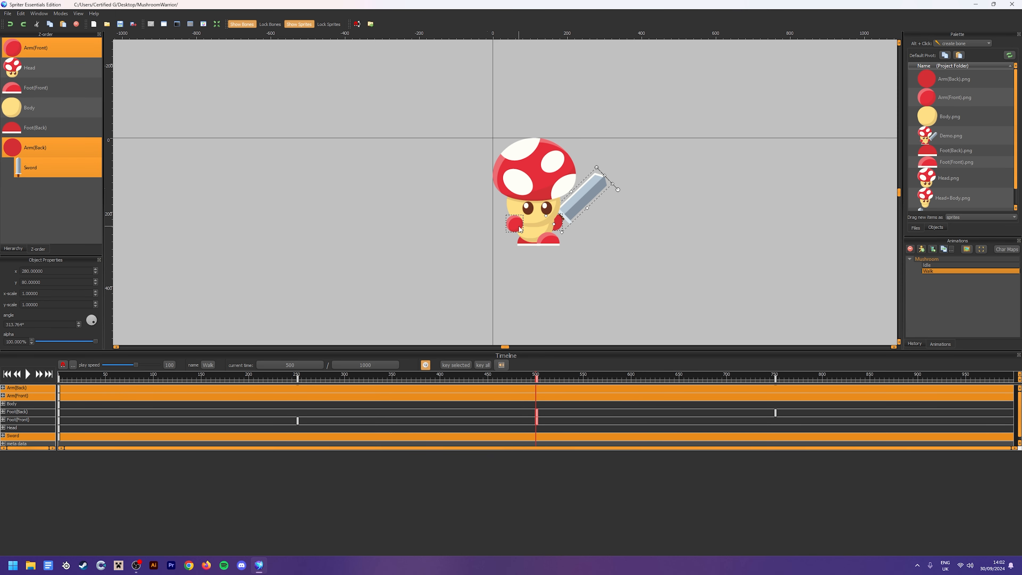
key("Up")
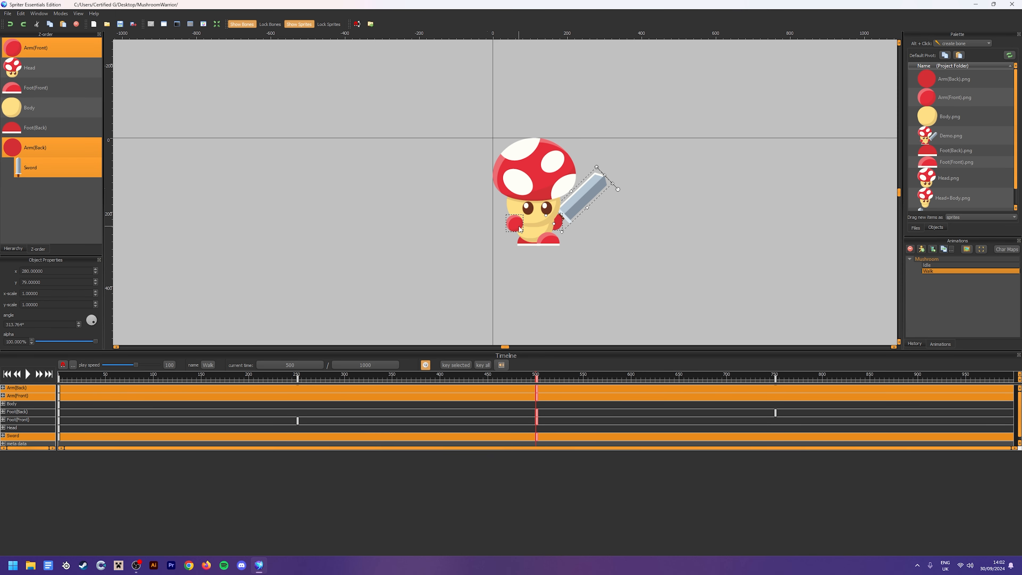
left_click(622, 277)
key("space")
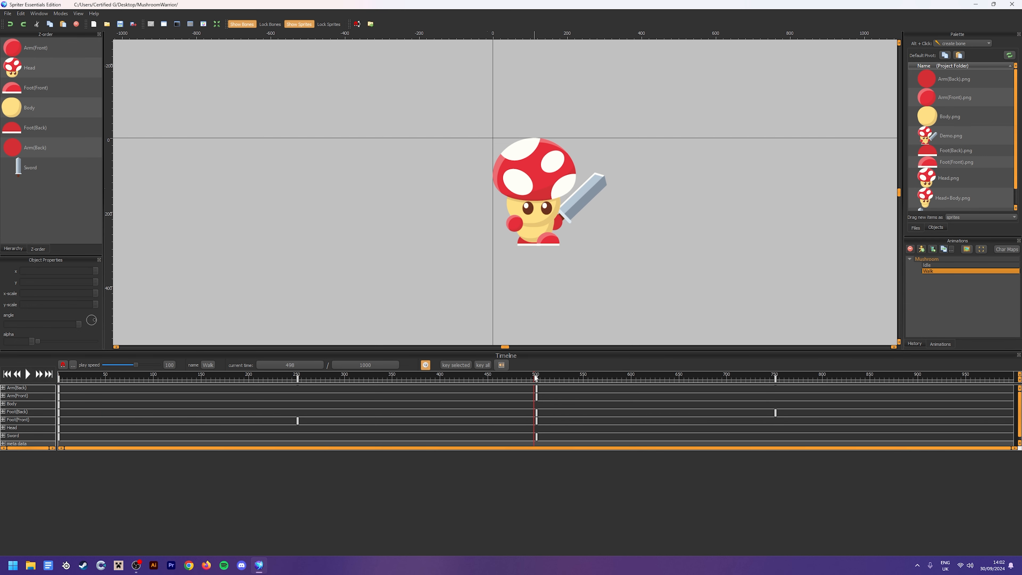
Try moving the arms, head, body and sword together at 500 ms, and undo the move
left_click(537, 377)
left_click_drag(638, 222, 417, 91)
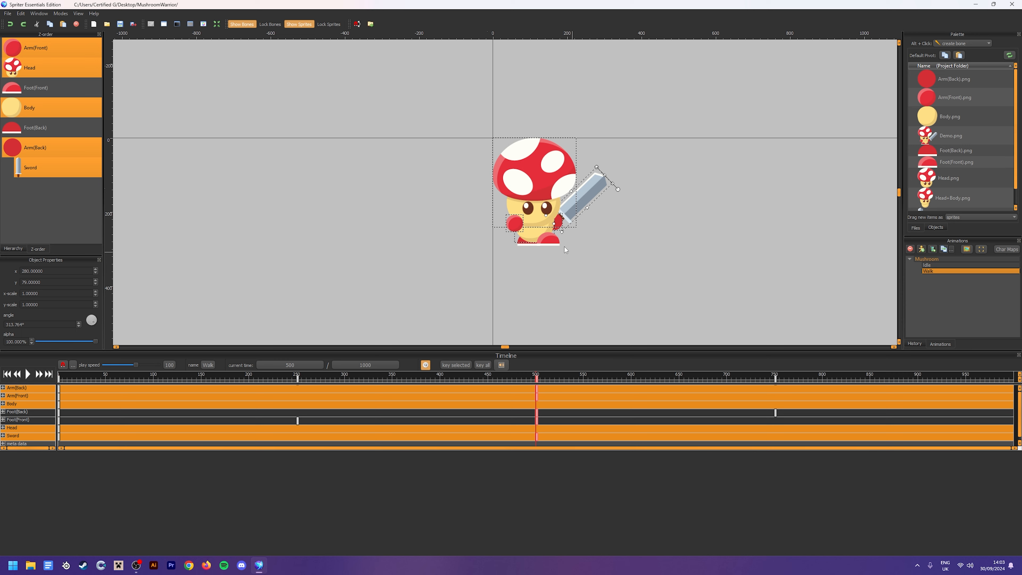
left_click(613, 241)
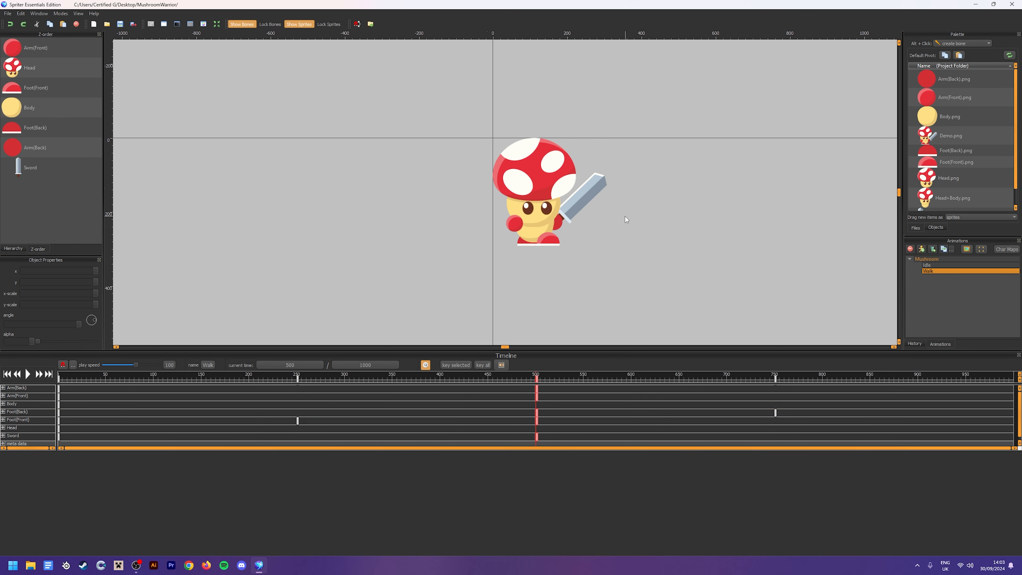
left_click_drag(621, 222, 424, 114)
left_click_drag(536, 201, 546, 176)
key("ctrl+z")
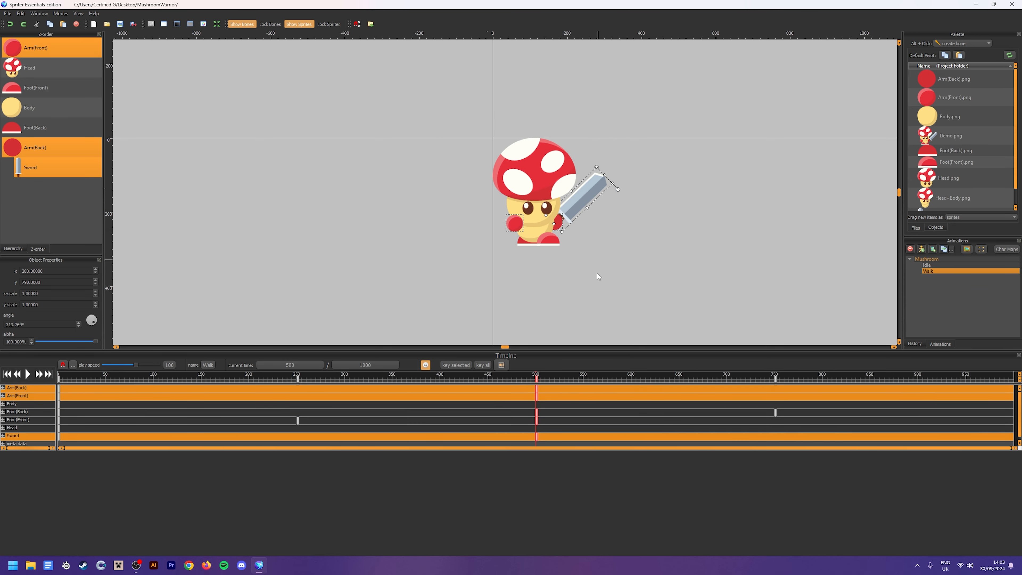
At 250 ms, select the arms, head, body and sword and rotate them together by setting the angle to 314.764°
left_click_drag(439, 378, 298, 389)
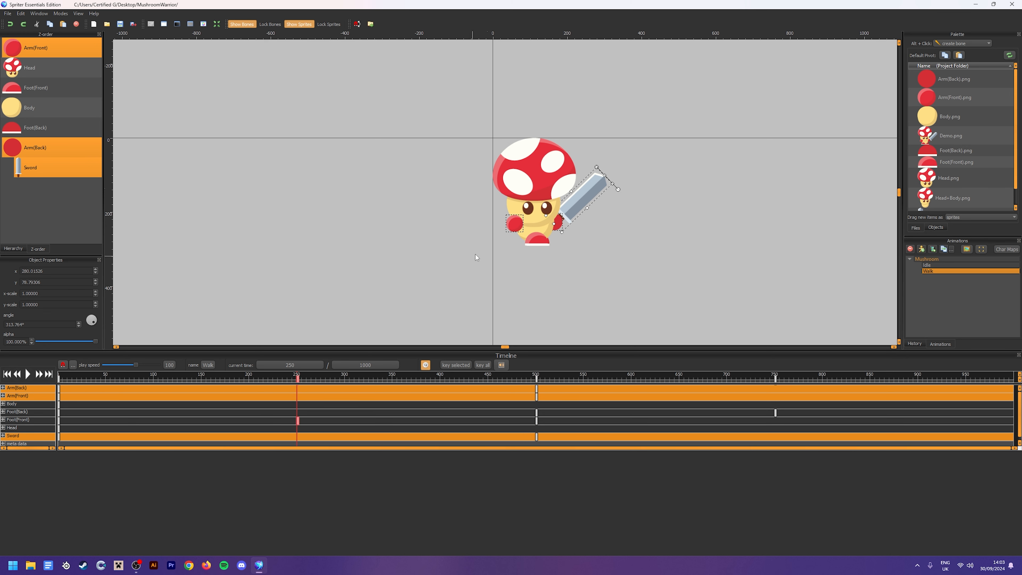
left_click(613, 225)
left_click_drag(613, 225, 398, 103)
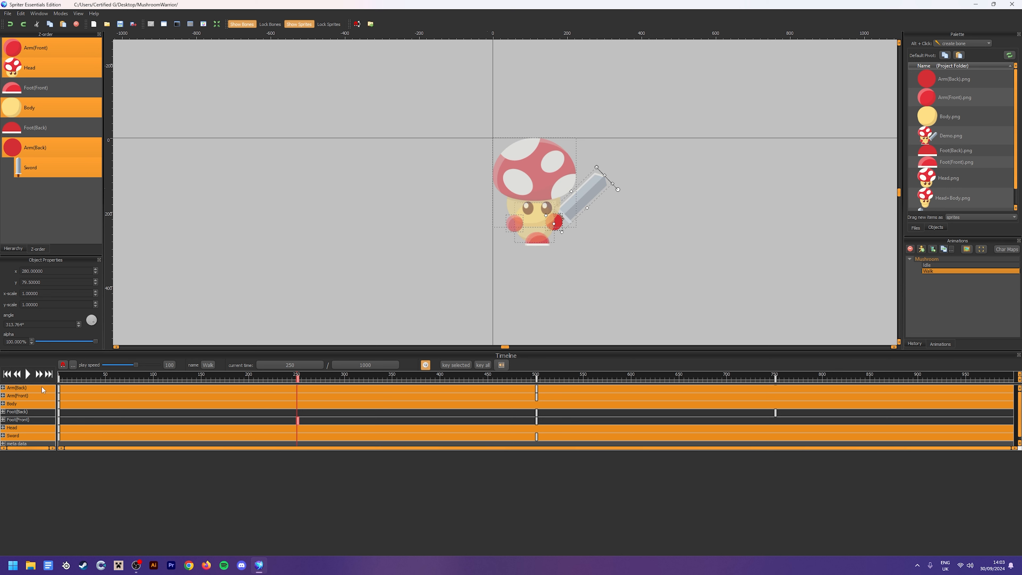
left_click(11, 325)
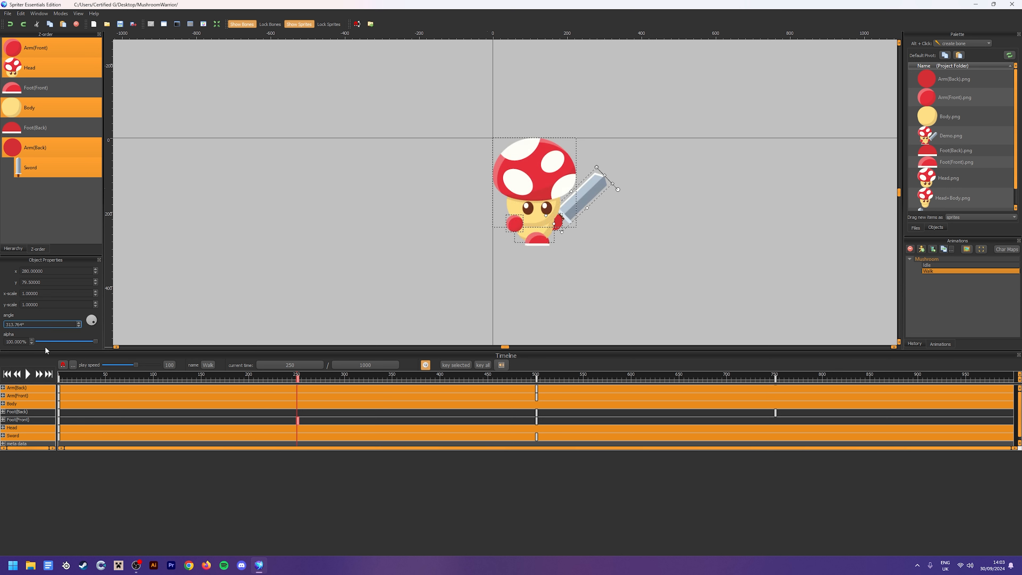
key("BackSpace")
type("4")
key("Return")
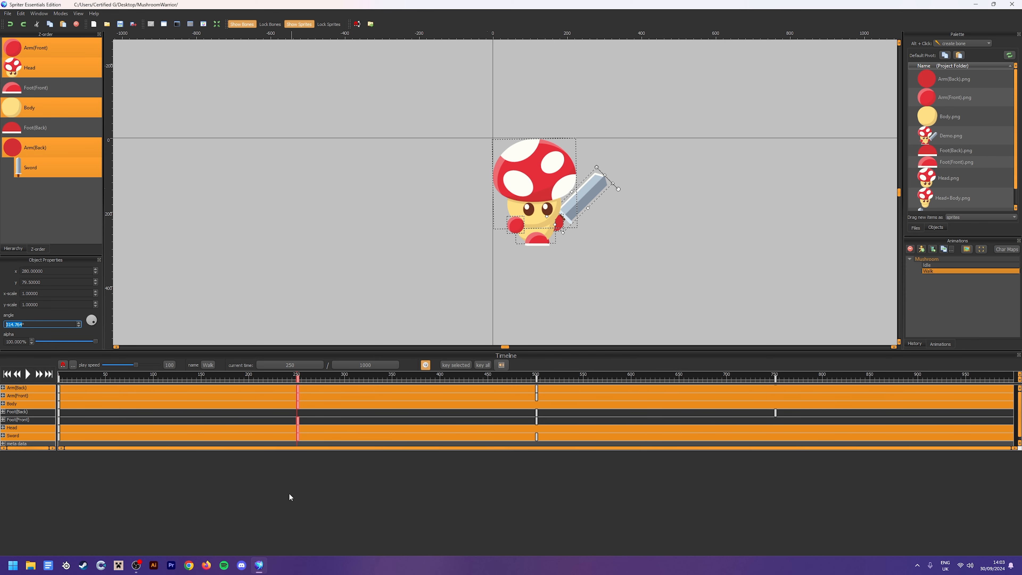
Play the Walk animation from near the start to check the upper-body tilt, then stop playback
left_click_drag(264, 378, 96, 402)
left_click(27, 374)
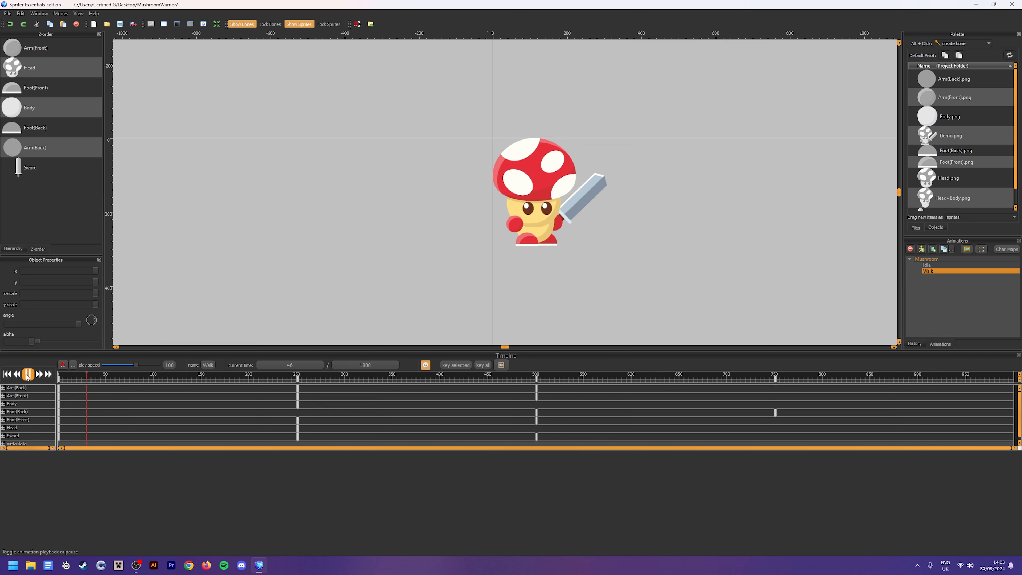
left_click(27, 374)
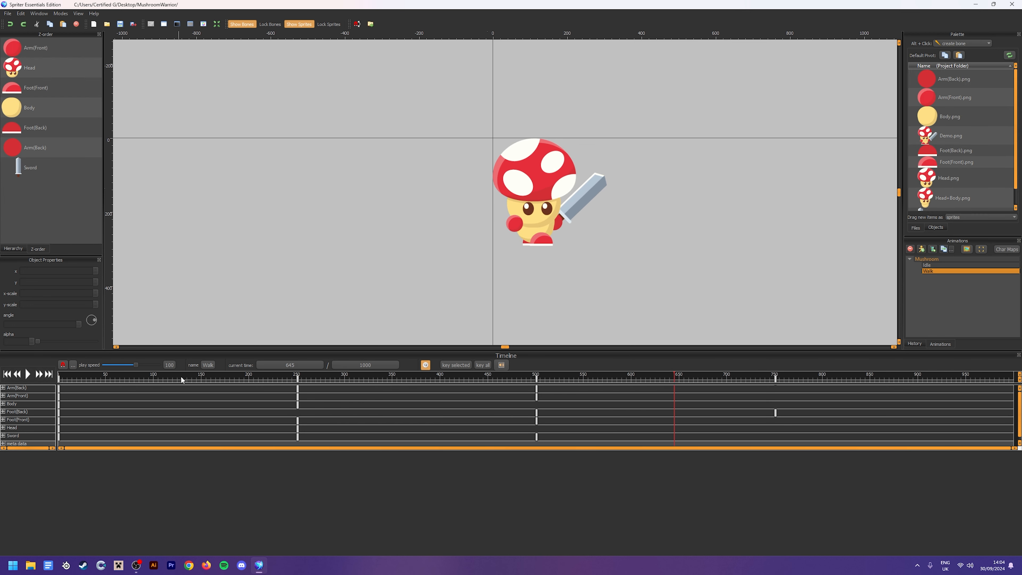
At 750 ms, select the arms, head, body and sword and decrease their angle by one increment
left_click(122, 378)
left_click_drag(108, 379, 773, 400)
left_click_drag(587, 221, 418, 95)
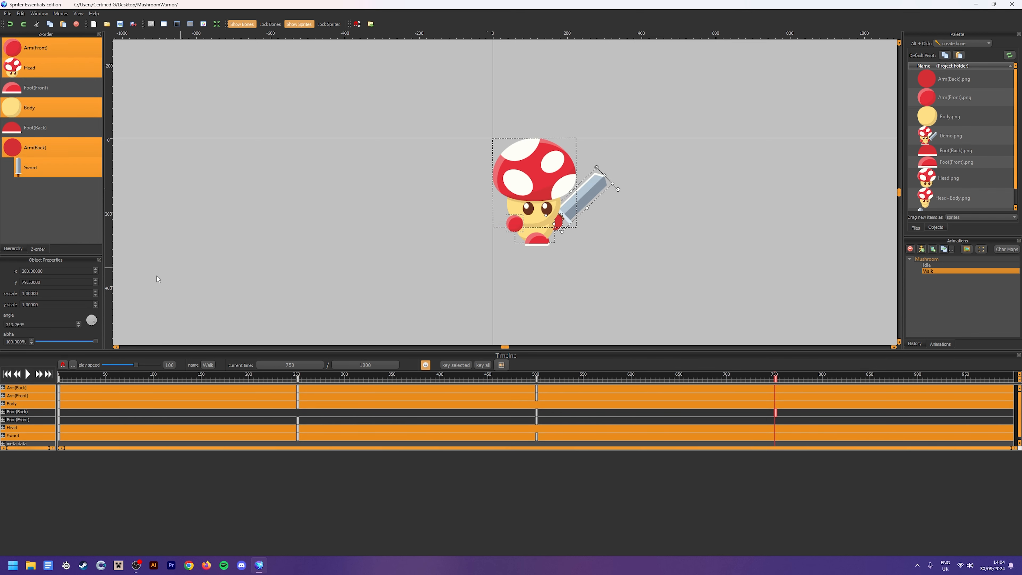
left_click(13, 324)
key("Down")
left_click(408, 299)
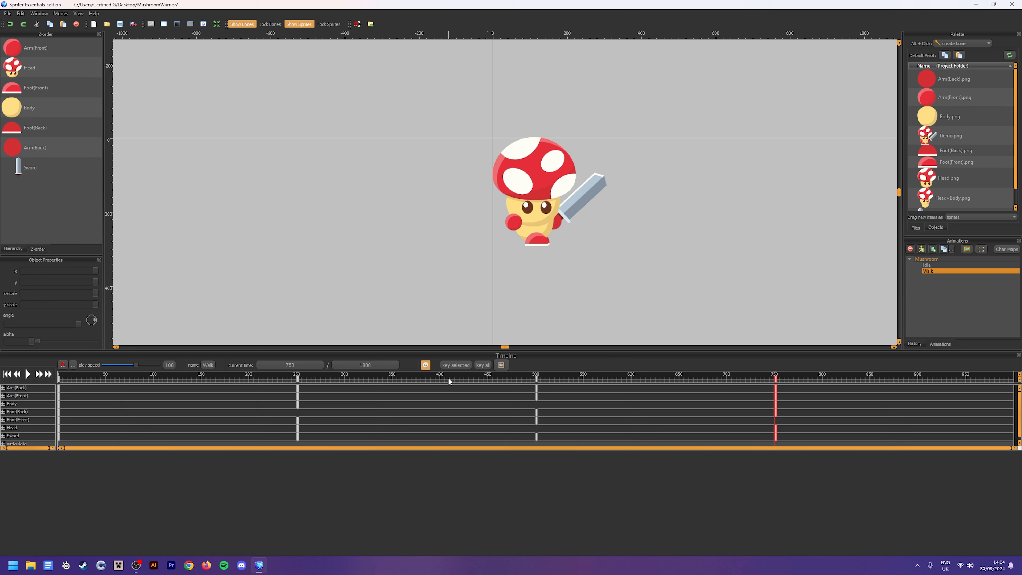
Play the complete Walk loop from the start, examine it zoomed out, and stop playback
left_click_drag(448, 378, 57, 379)
left_click(27, 376)
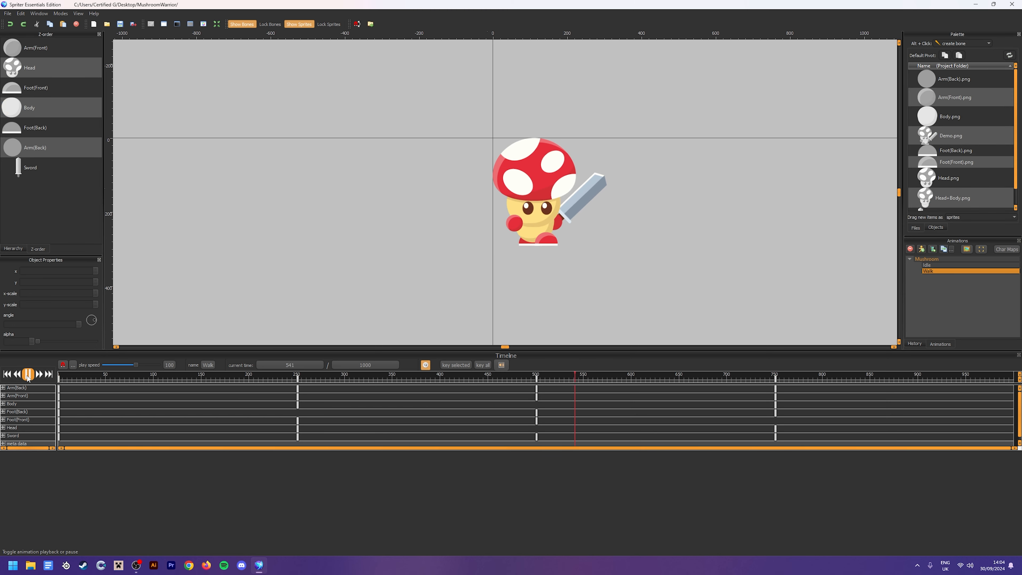
scroll(382, 269, "down", 2)
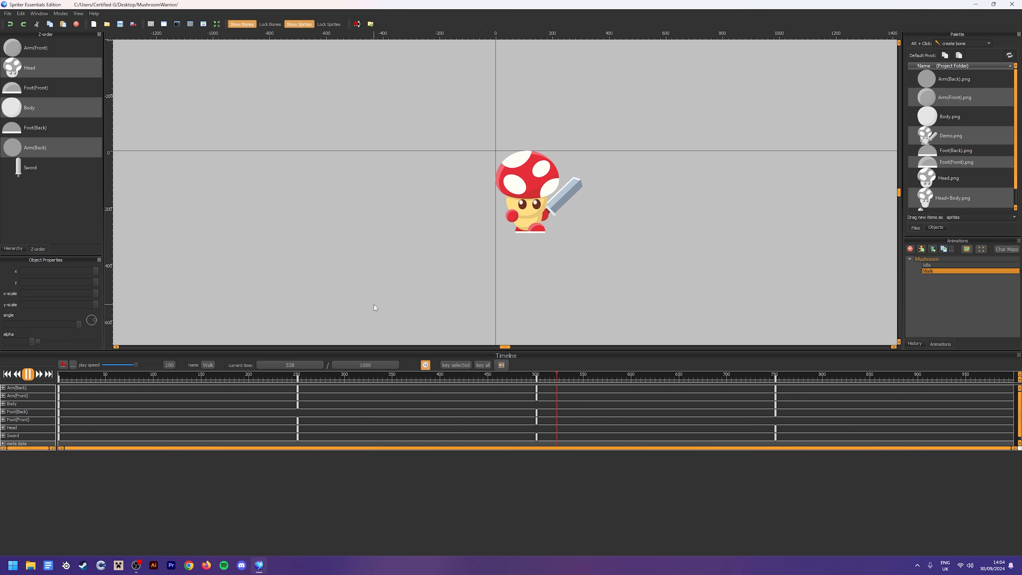
left_click(28, 375)
left_click_drag(566, 375, 38, 407)
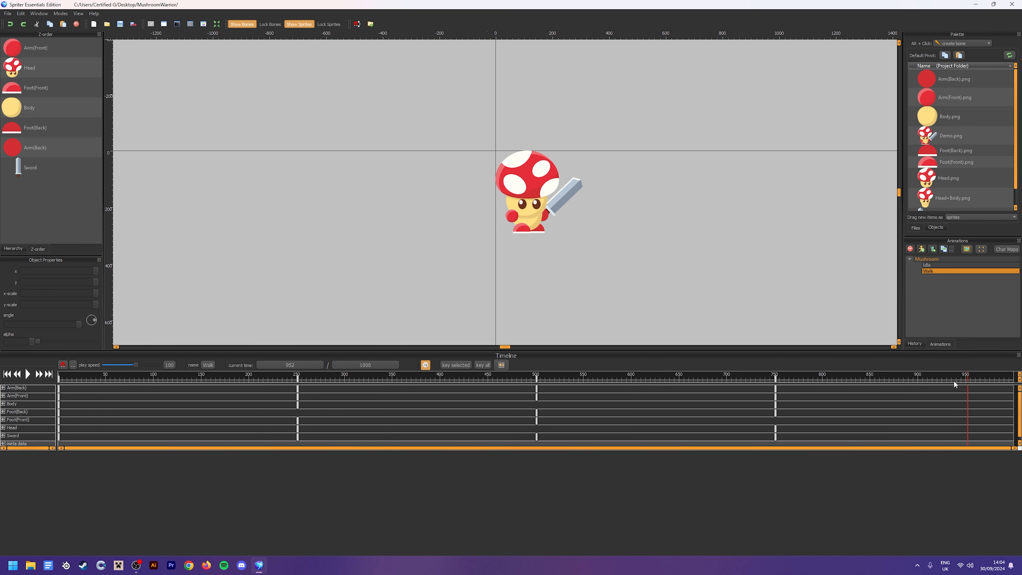
Duplicate the Walk animation and rename the copy Run
left_click(931, 265)
left_click(939, 272)
left_click(944, 249)
double_click(941, 278)
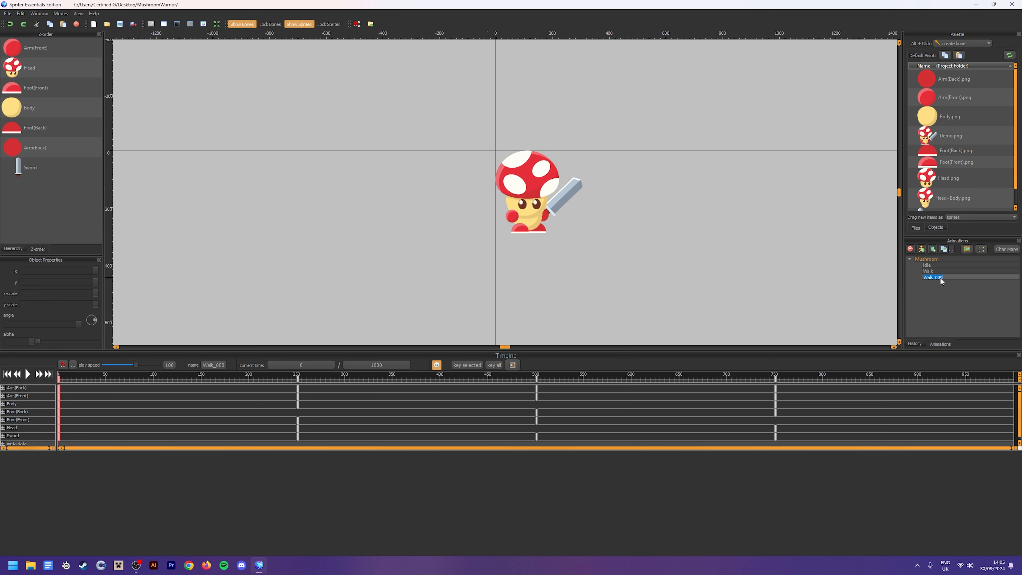
type("uR")
key("Return")
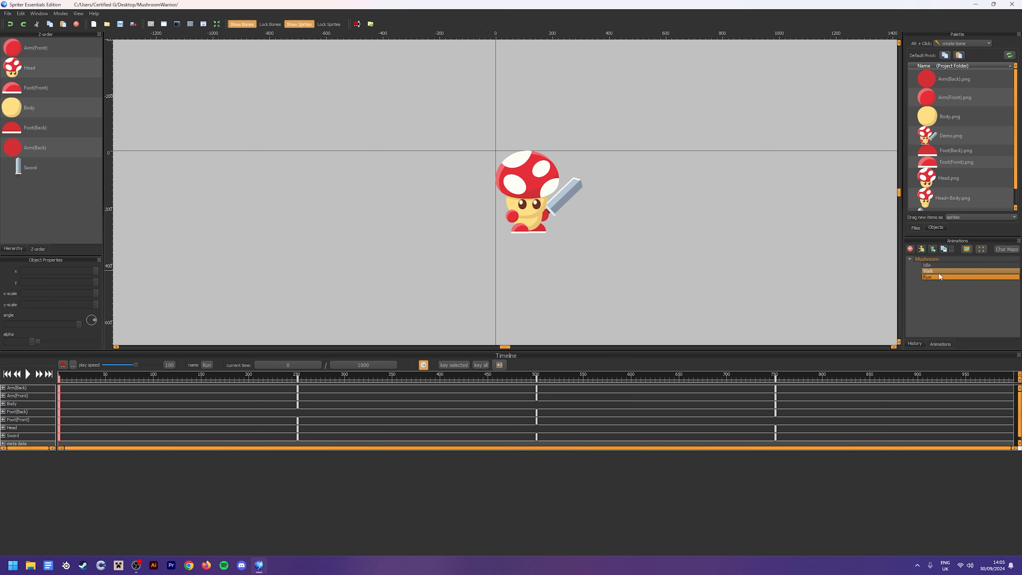
Set the Run animation's length to 500 ms, stretching its keyframes to fit
left_click(173, 364)
left_click(391, 366)
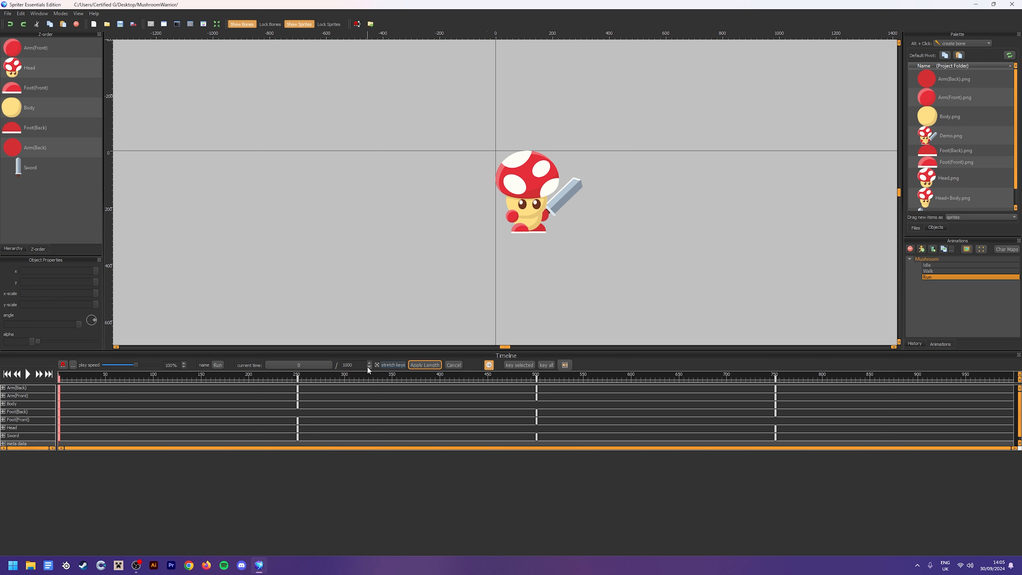
double_click(360, 365)
type("5")
double_click(360, 365)
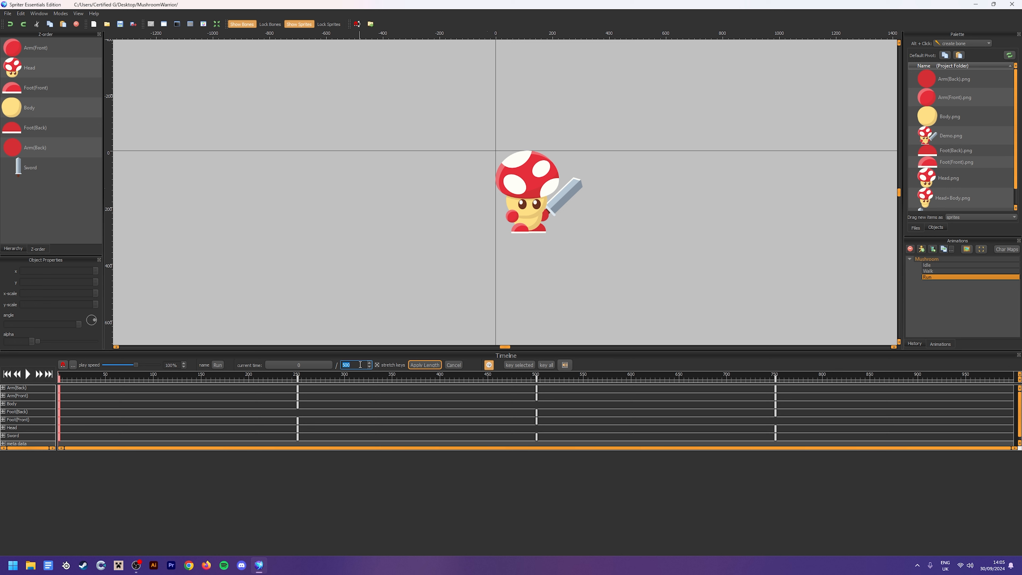
left_click(427, 365)
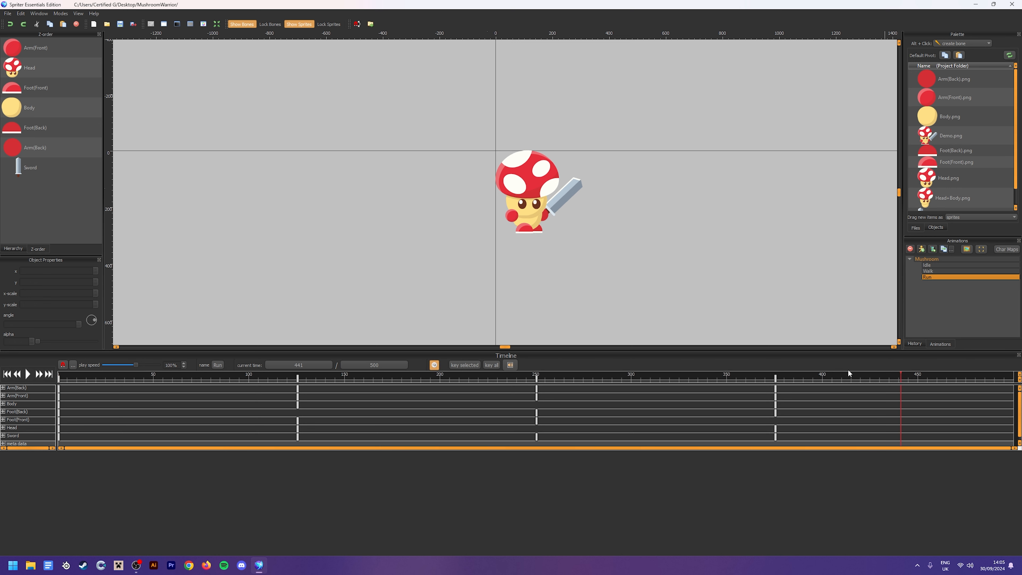
Play the Run animation, compare it with Walk and Idle, stop playback and return Run to 0 ms
left_click(27, 375)
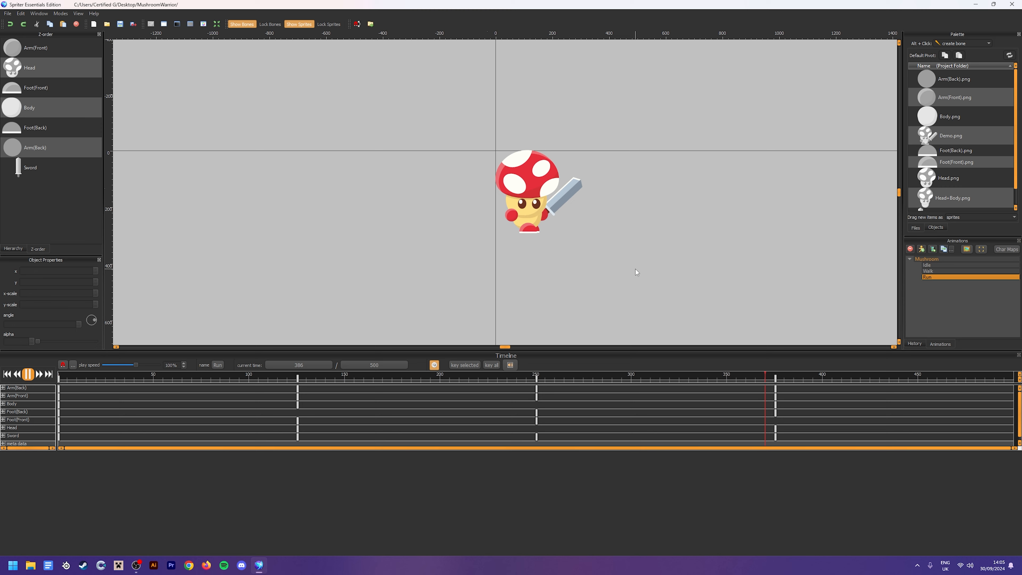
left_click(931, 271)
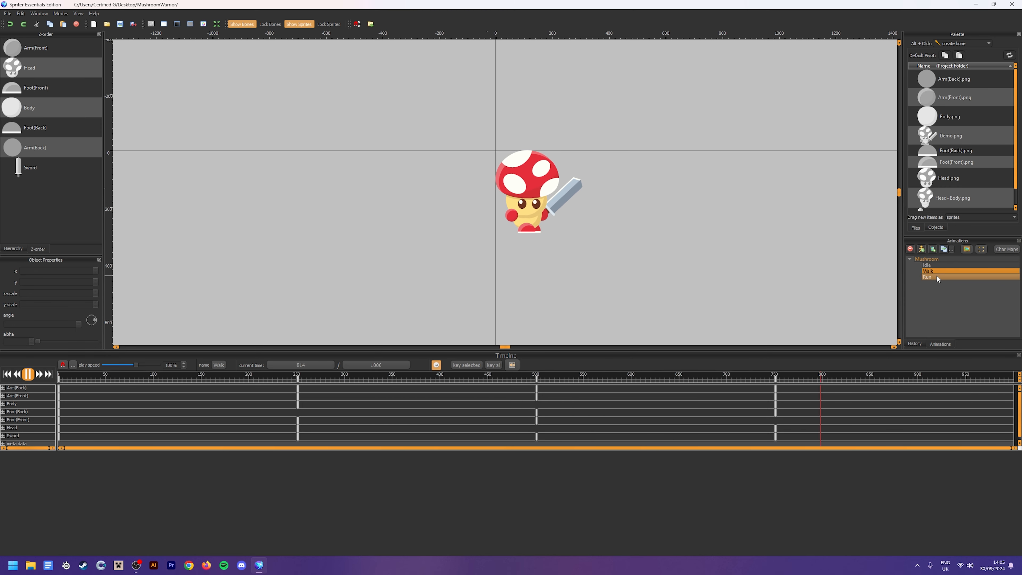
left_click(937, 276)
left_click(935, 264)
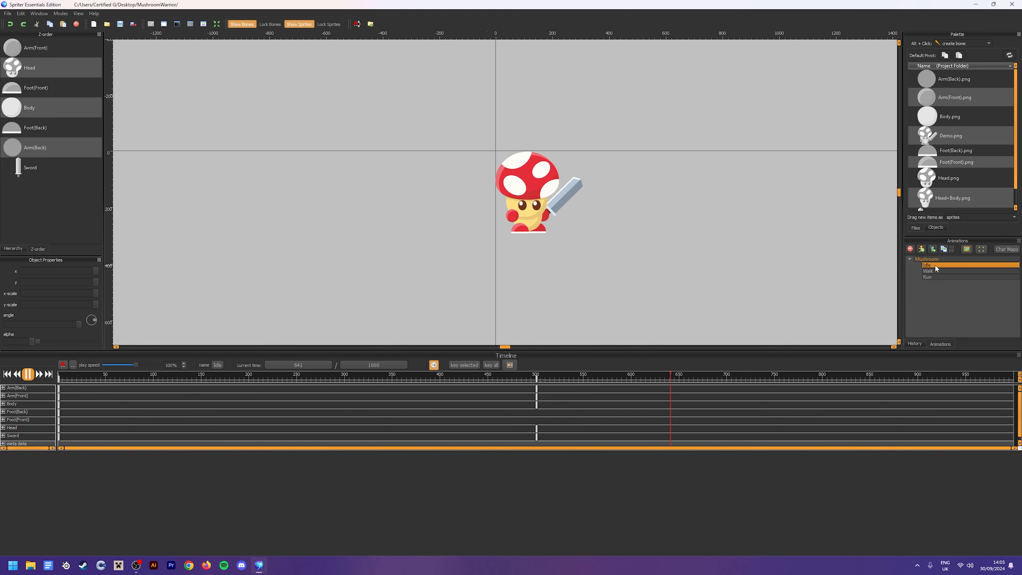
left_click(940, 271)
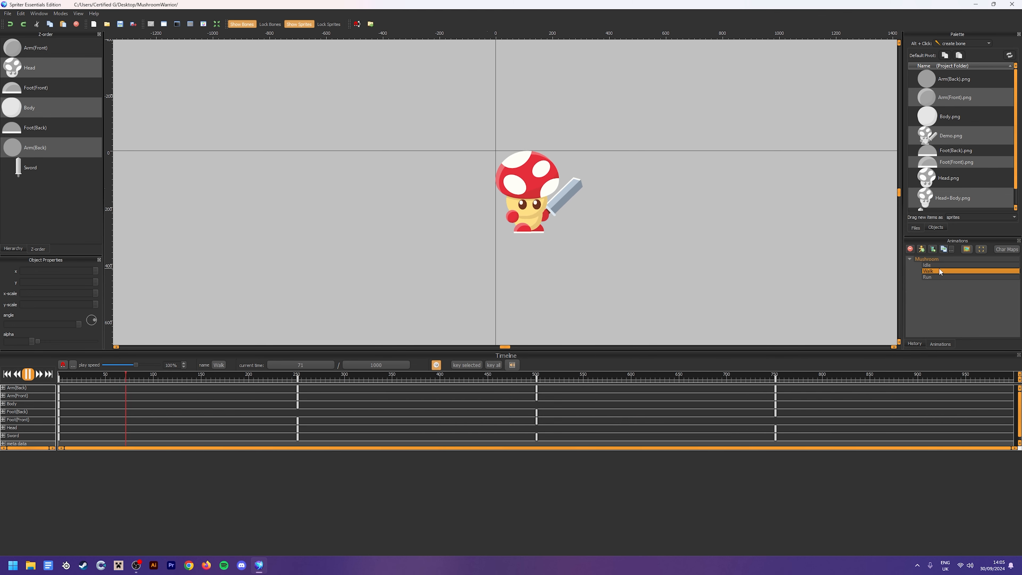
left_click(942, 277)
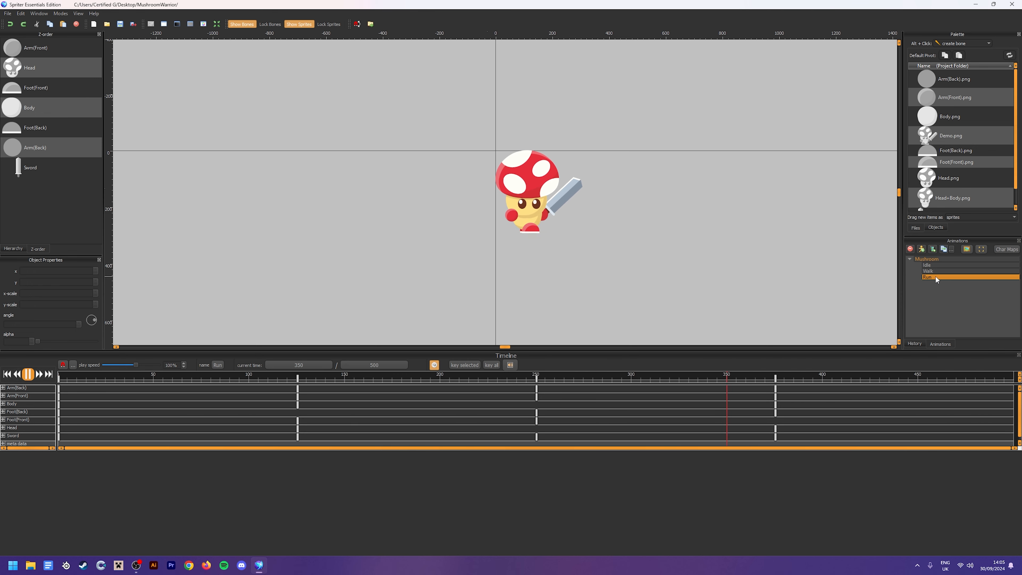
key("space")
left_click_drag(269, 379, 40, 362)
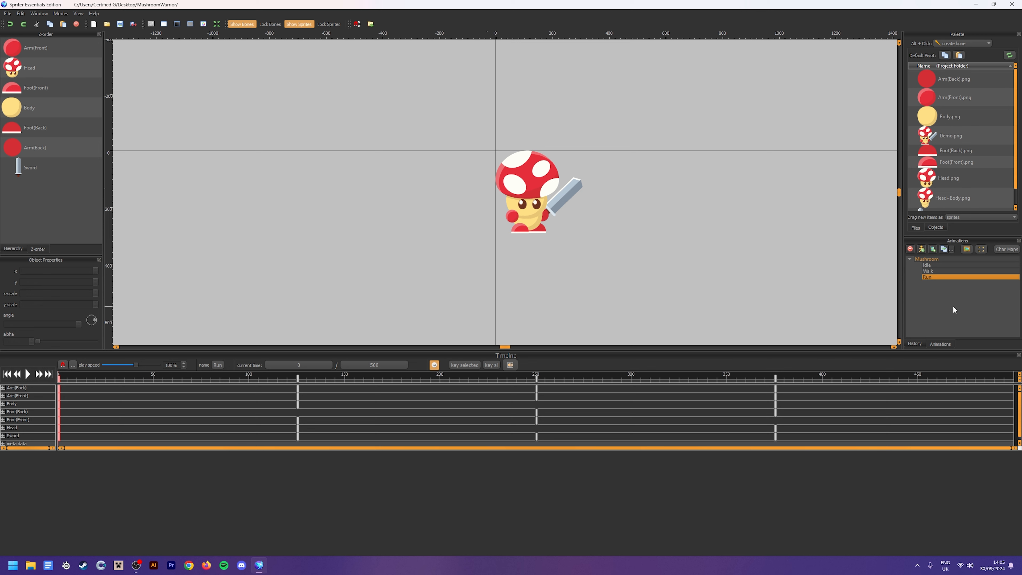
Duplicate the Idle animation and rename the copy Attack
left_click(934, 264)
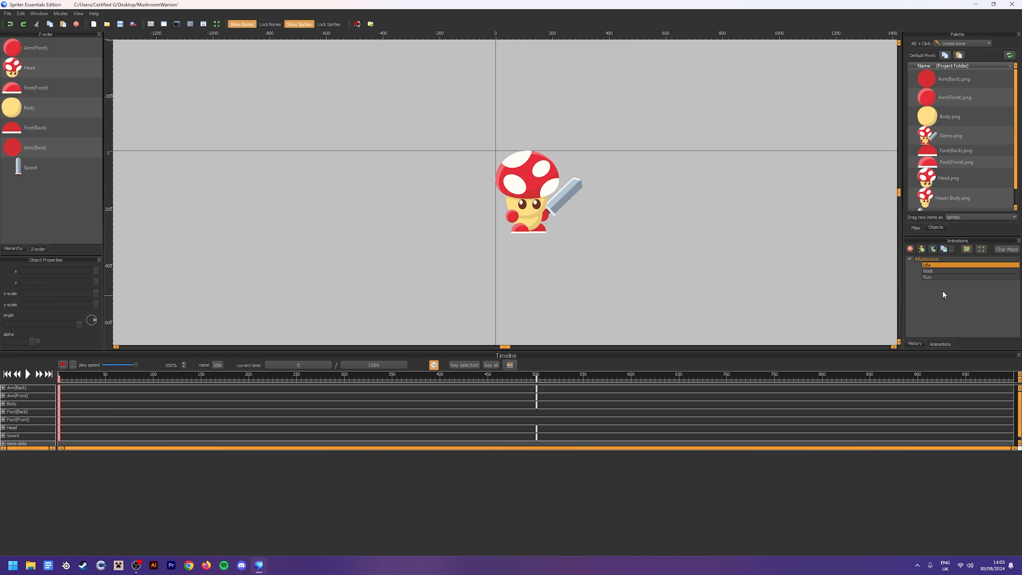
left_click(943, 249)
double_click(939, 270)
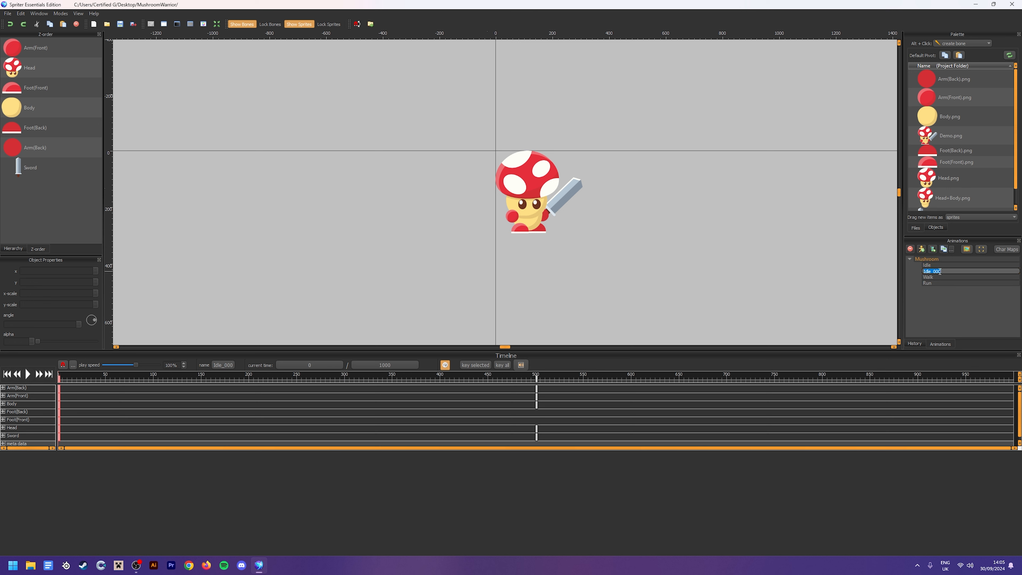
type("Attack")
key("Return")
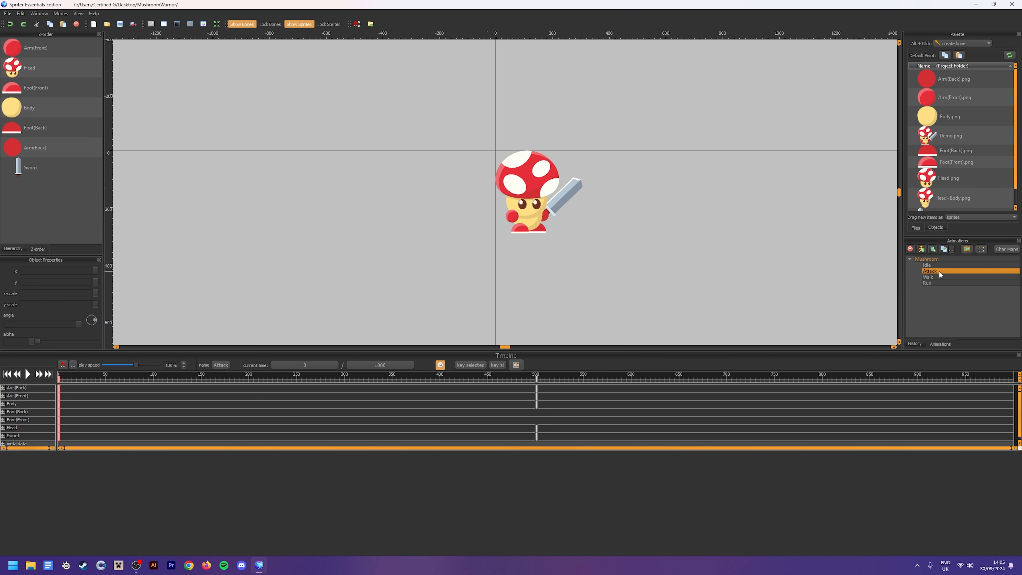
Delete all the keyframes at 500 ms in the Attack animation
left_click(536, 377)
left_click_drag(565, 444, 514, 373)
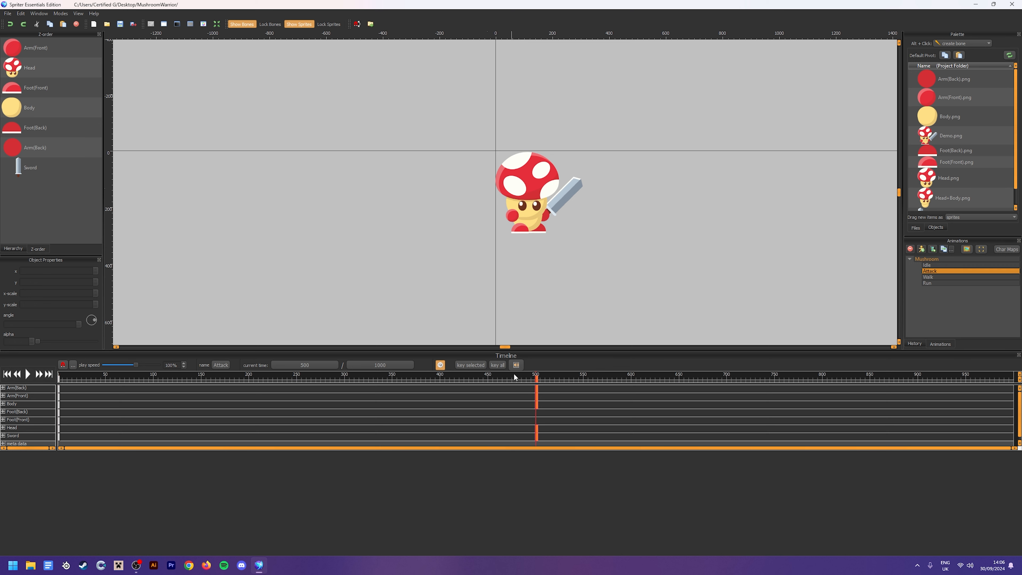
key("Delete")
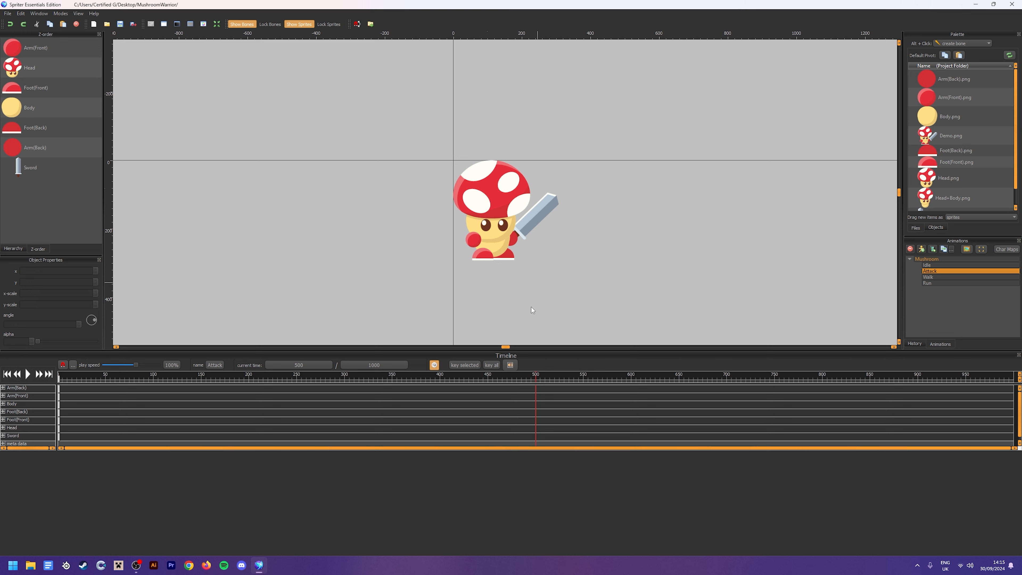
At 250 ms in Attack, select the back arm and sword and rotate them upward, with the arm at about 18°
left_click(295, 374)
left_click(305, 364)
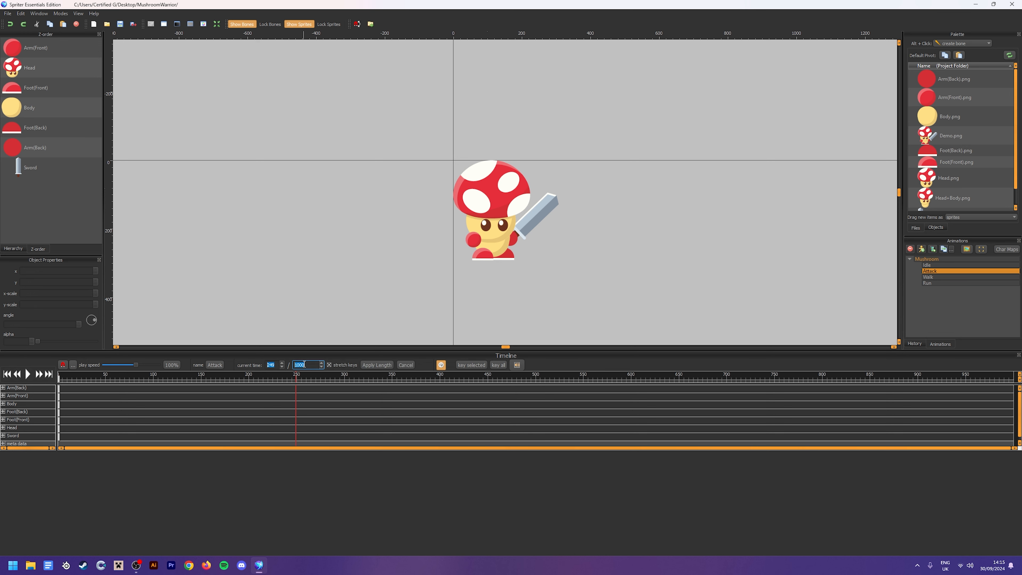
double_click(273, 365)
type("250")
key("Return")
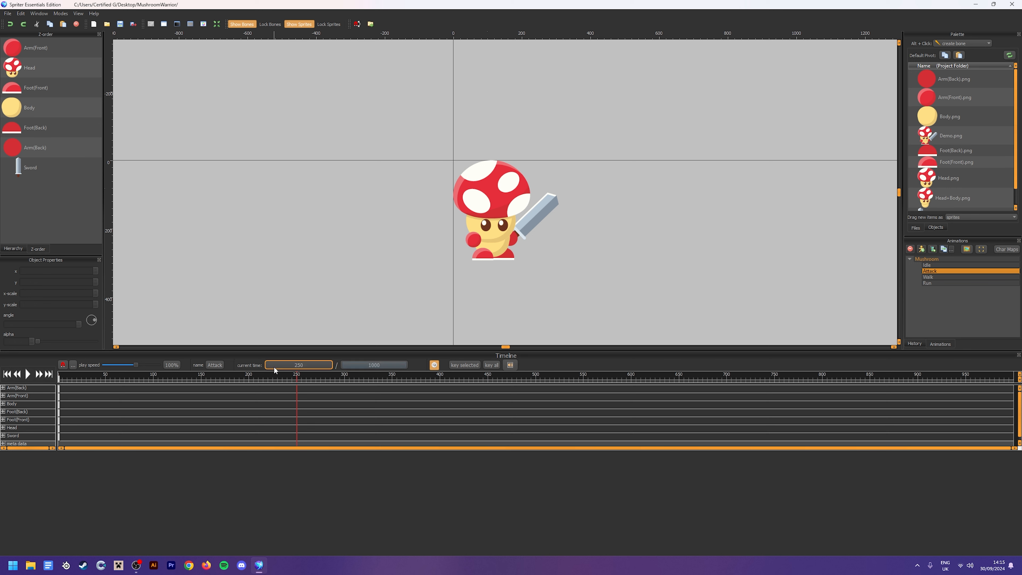
left_click(548, 220)
left_click(543, 251)
left_click(515, 240)
left_click(544, 212, "ctrl")
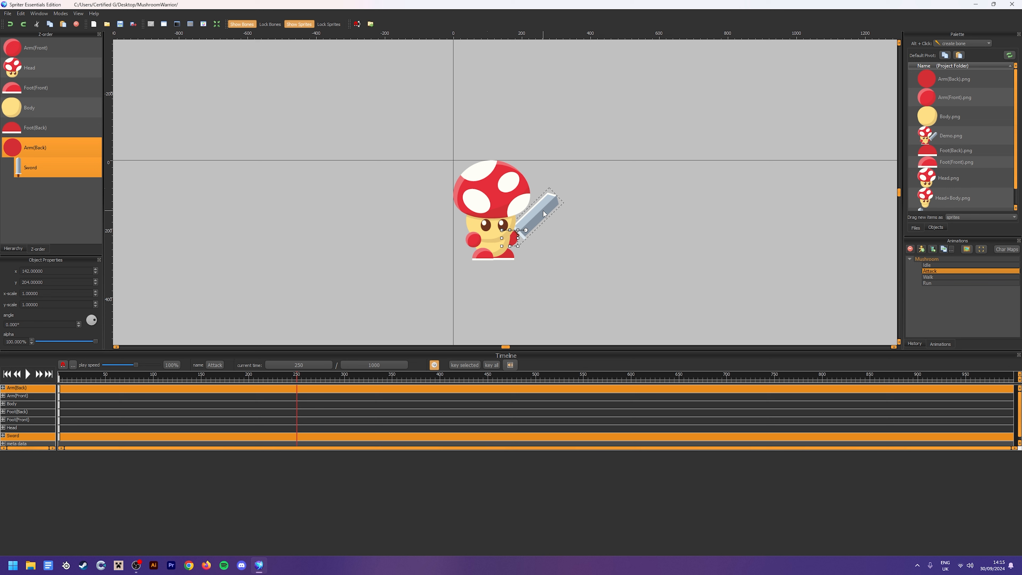
left_click_drag(526, 231, 526, 225)
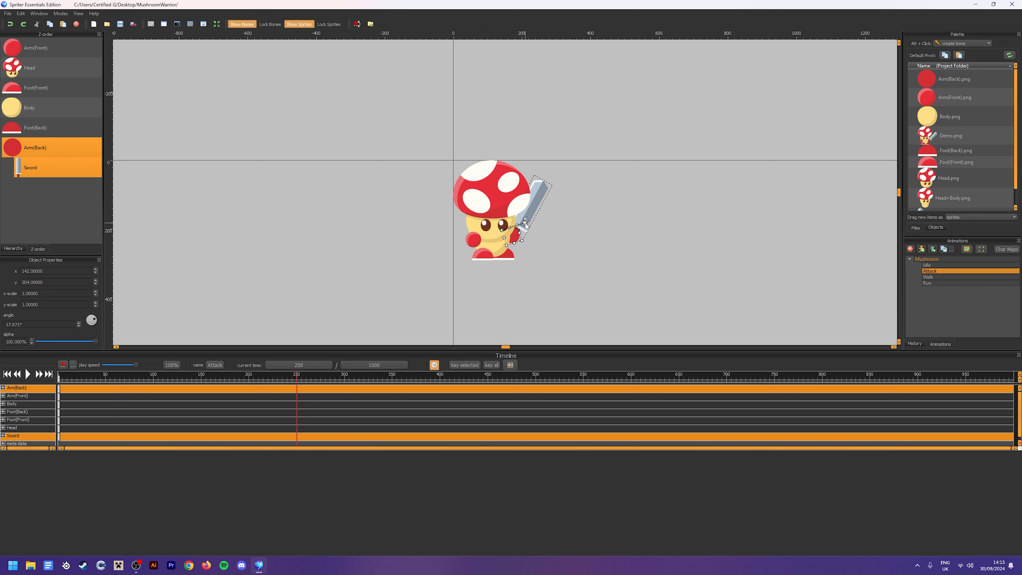
left_click(555, 250)
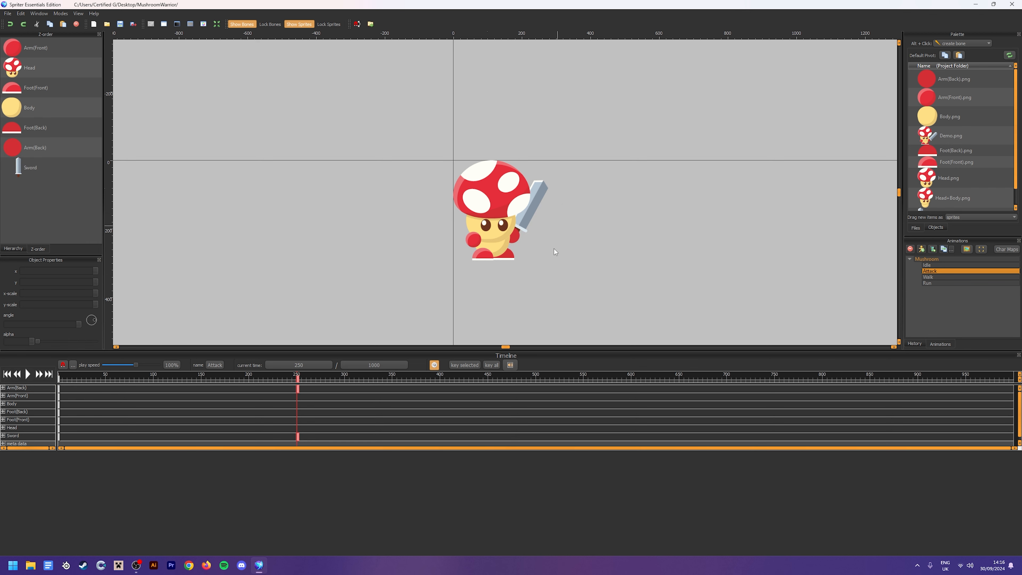
At 500 ms, select the back arm and sword and rotate them downward into a forward strike pose
left_click_drag(362, 376, 526, 363)
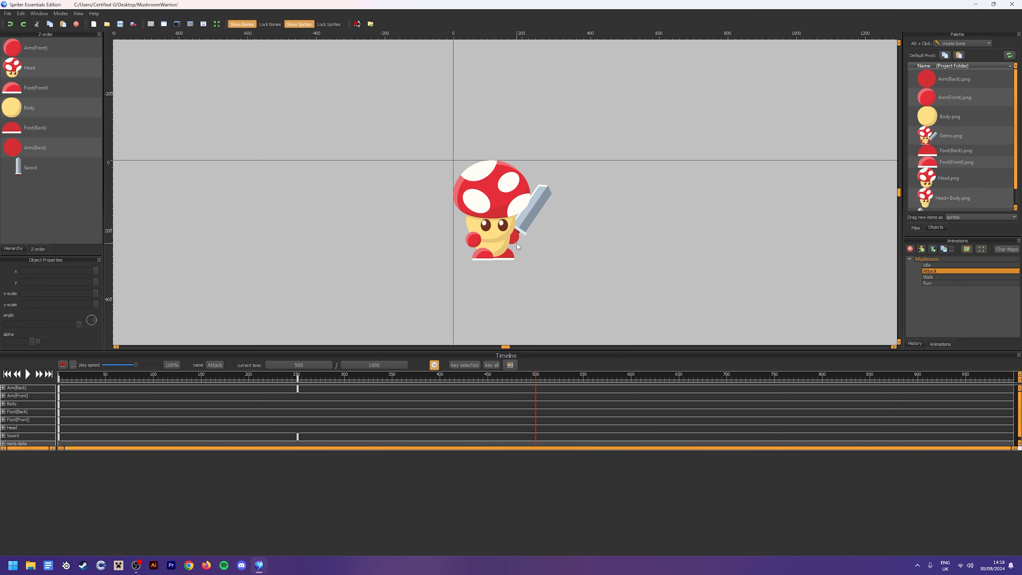
left_click(525, 244)
left_click(537, 211, "ctrl")
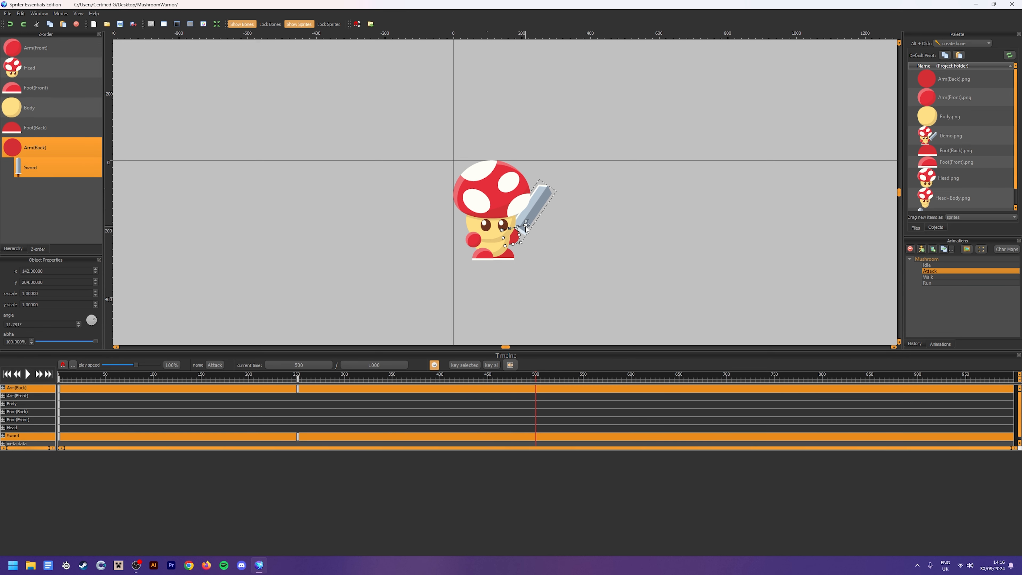
left_click_drag(527, 229, 541, 255)
left_click(540, 252)
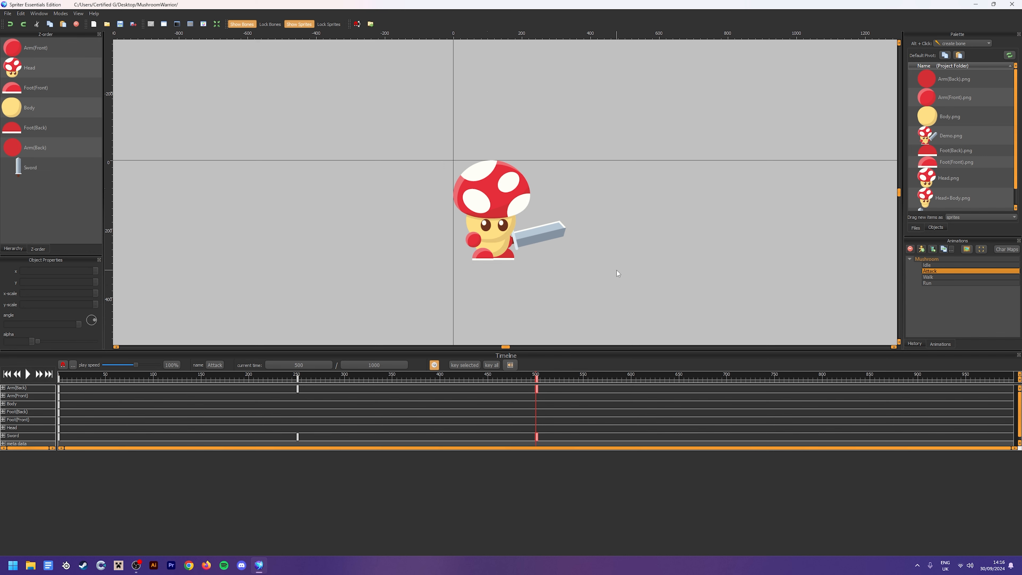
Play the Attack animation to check the sword swing, then stop playback
left_click_drag(518, 374, 209, 375)
key("space")
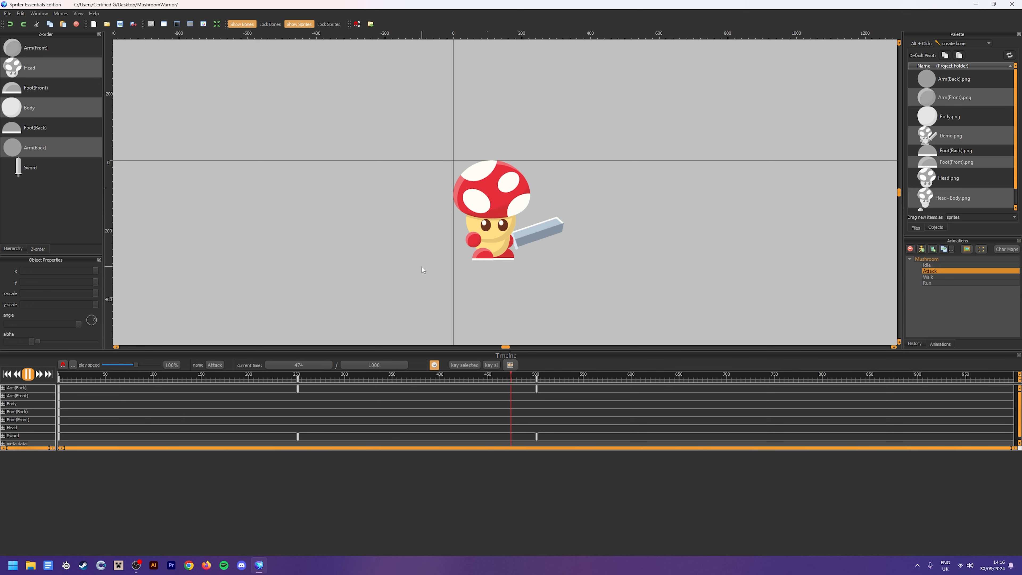
left_click(28, 374)
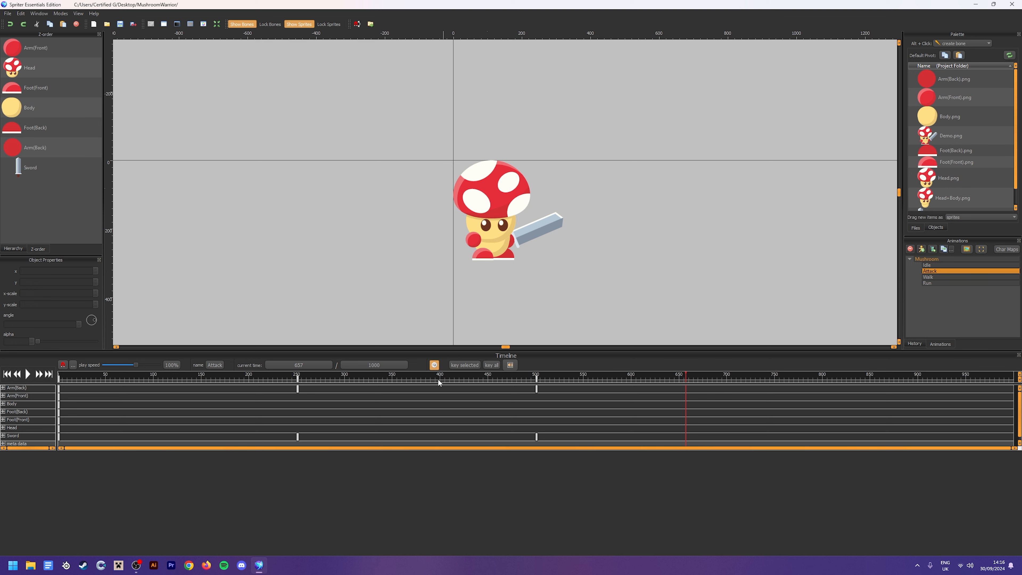
Set the Attack animation's length to 500 ms with stretched keyframes, and play it to check the faster swing
left_click(384, 364)
left_click(378, 365)
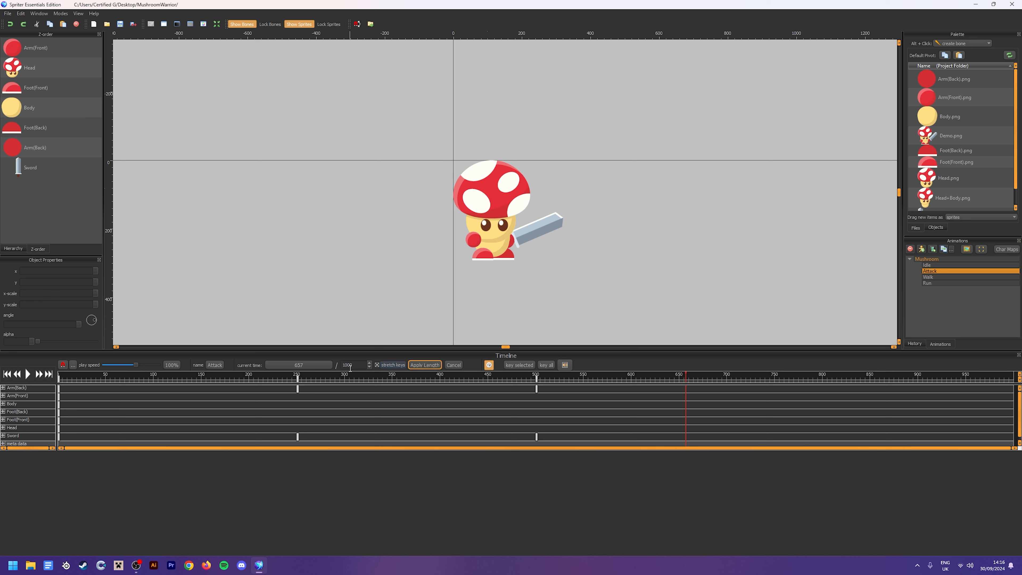
double_click(348, 366)
left_click(426, 364)
left_click(27, 374)
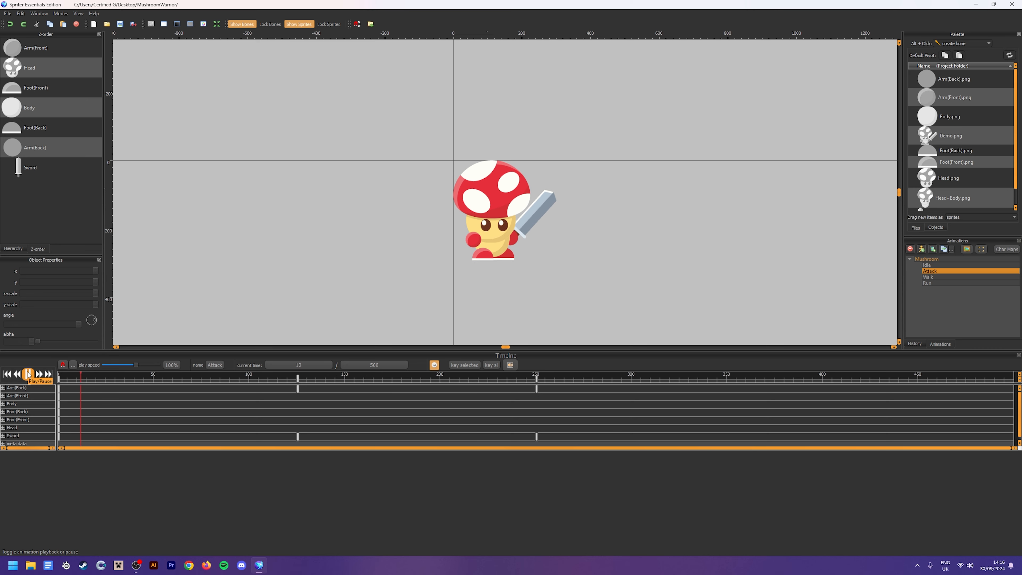
left_click(28, 374)
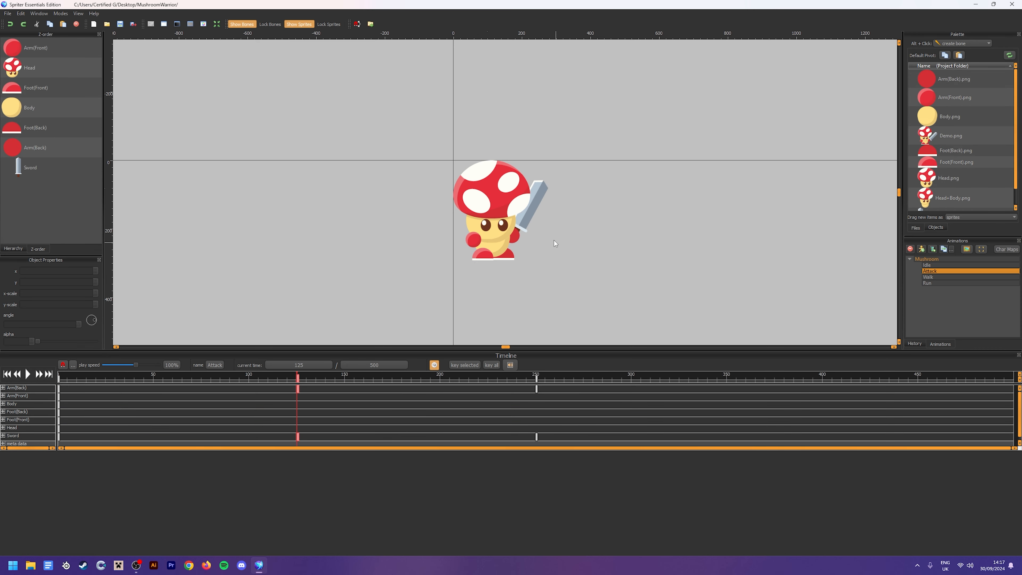
At 125 ms, select the arms, head, body and sword and nudge them up two increments
left_click_drag(548, 236, 395, 94)
key("Up")
key("Up")
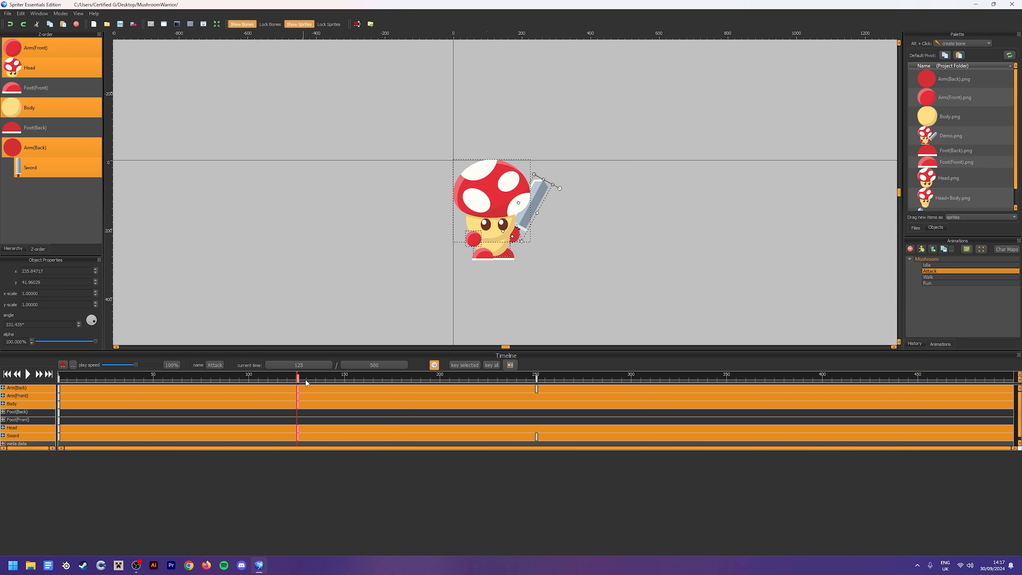
At 250 ms, select the arms, head, body and sword and nudge them down two increments
left_click_drag(305, 378, 537, 323)
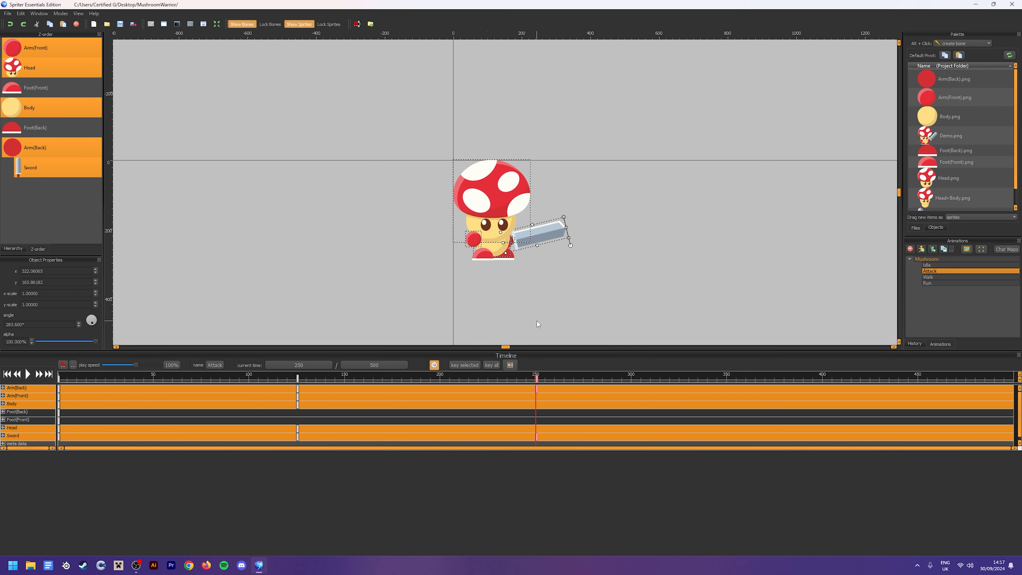
left_click(402, 164)
left_click_drag(372, 105, 651, 239)
key("Down")
key("Down")
Play the Attack animation from the start, examine the body movement zoomed out and in, and stop playback
left_click_drag(427, 376, 62, 349)
left_click(301, 315)
left_click(28, 375)
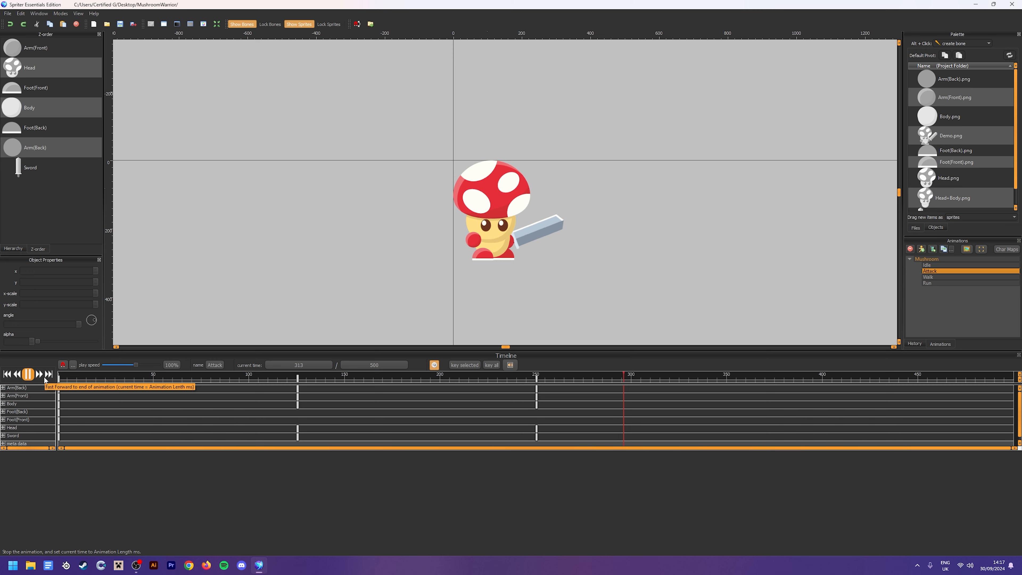
scroll(408, 281, "down", 4)
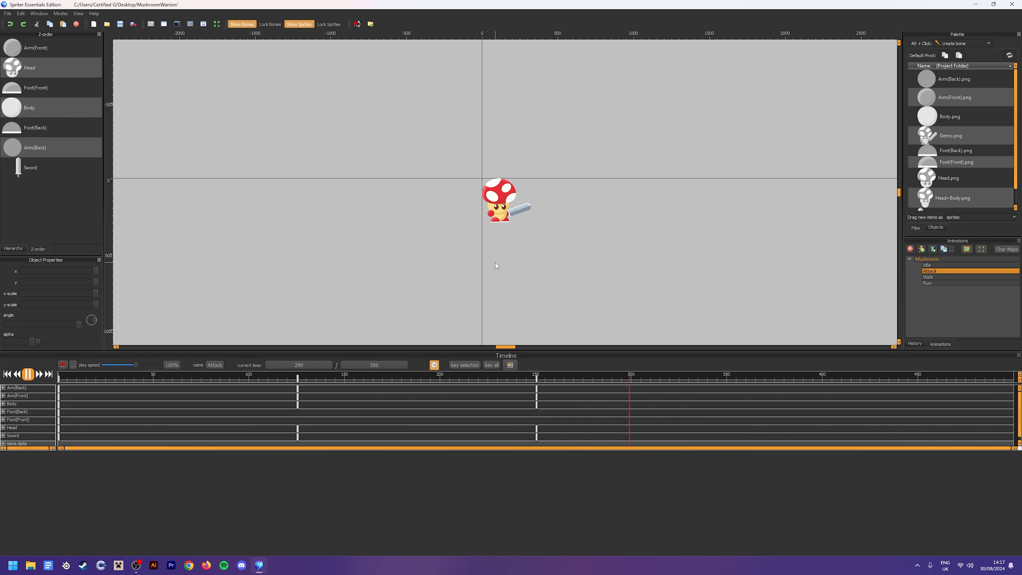
scroll(483, 266, "up", 5)
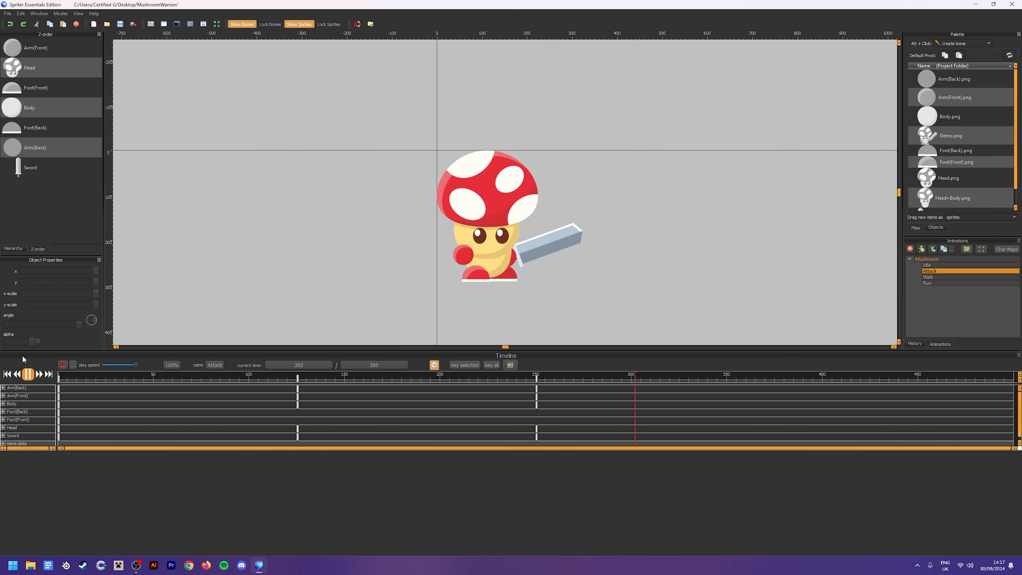
key("space")
At 250 ms in the Attack animation, select the back arm and sword and move them 10 units to the right
left_click(518, 262)
left_click(535, 273)
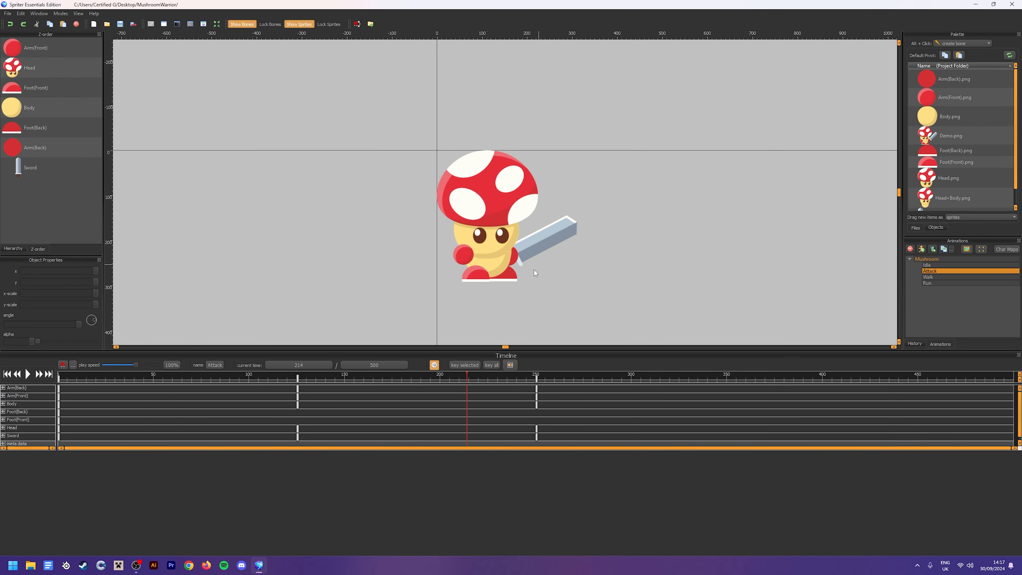
left_click_drag(524, 376, 536, 358)
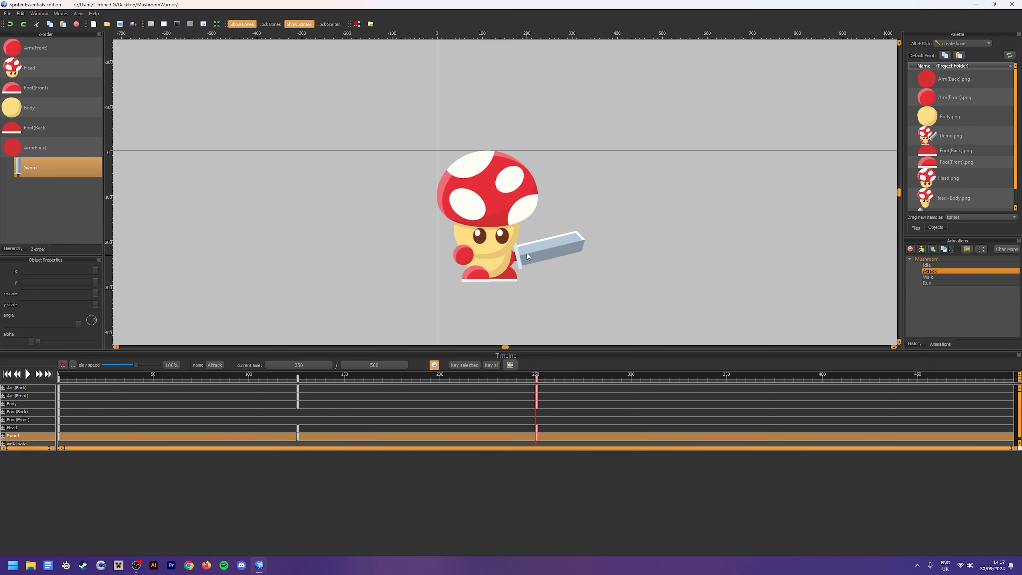
left_click_drag(640, 251, 561, 260)
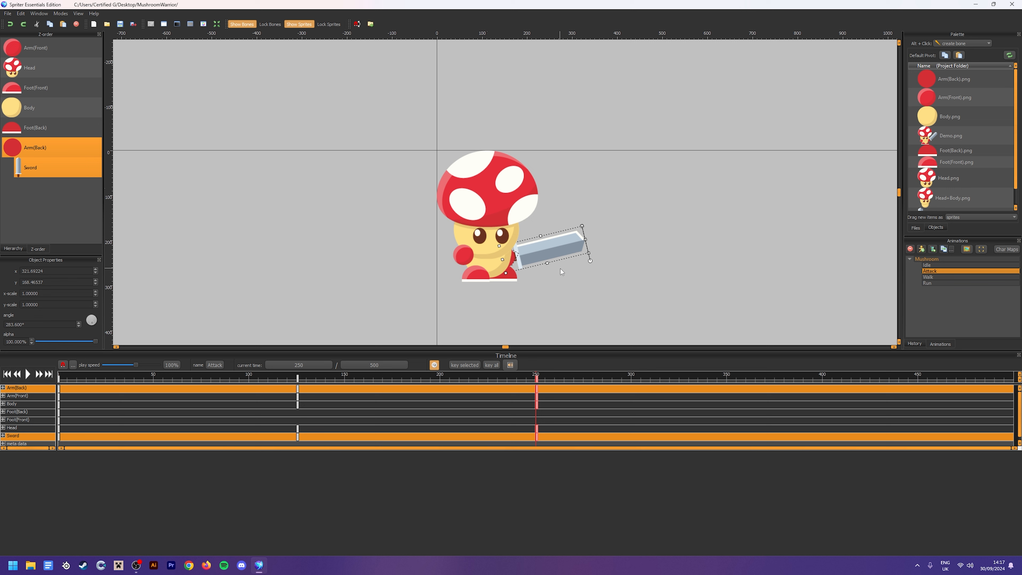
key("Right")
key("Right")
key("Right")
key("Right")
key("Right")
key("Right")
key("Right")
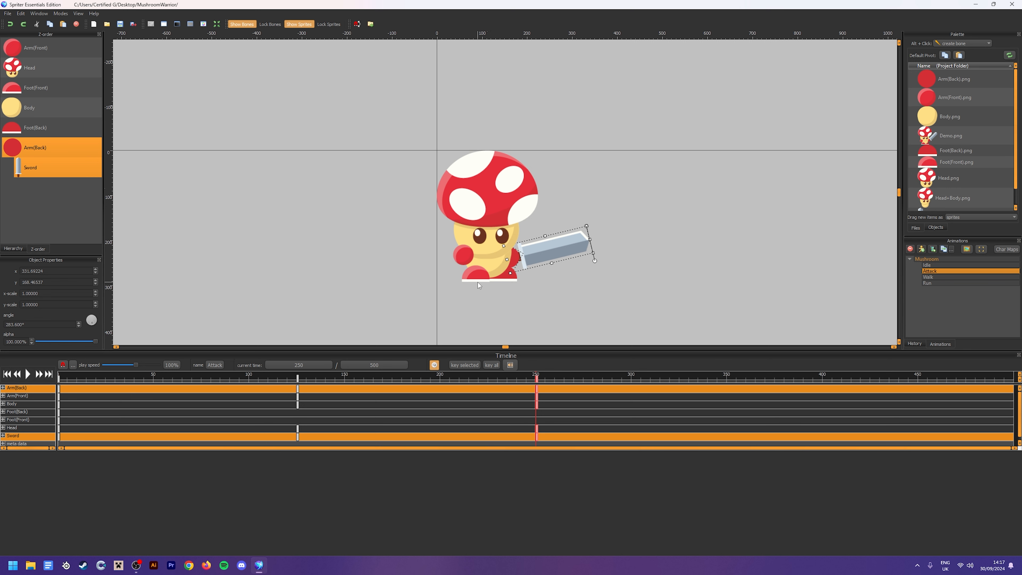
Try nudging the front arm left at 250 ms, scrub through the swing, and undo the front arm change
left_click(468, 257)
key("Left")
key("Left")
key("Left")
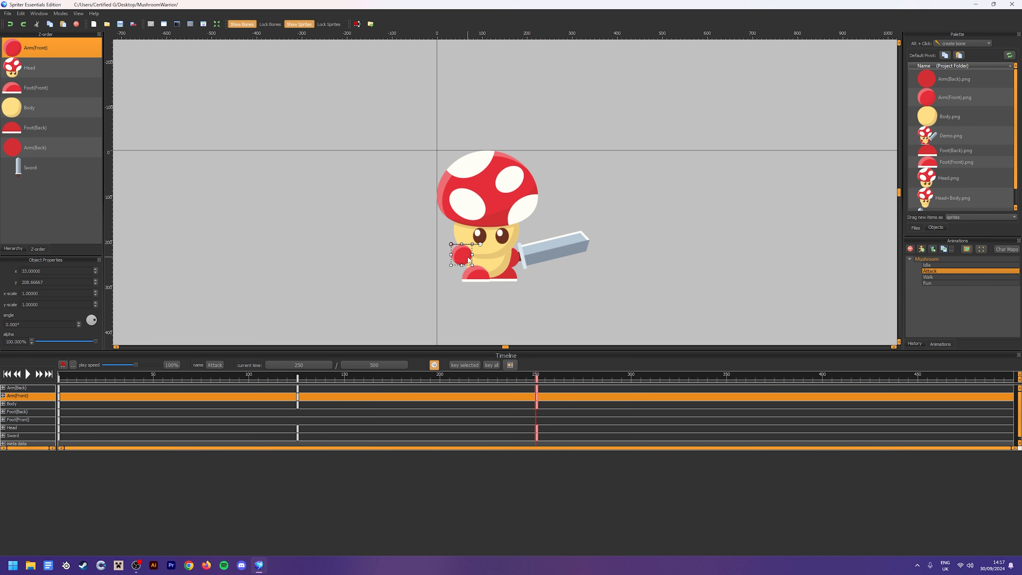
left_click(443, 318)
left_click_drag(493, 379, 360, 376)
key("space")
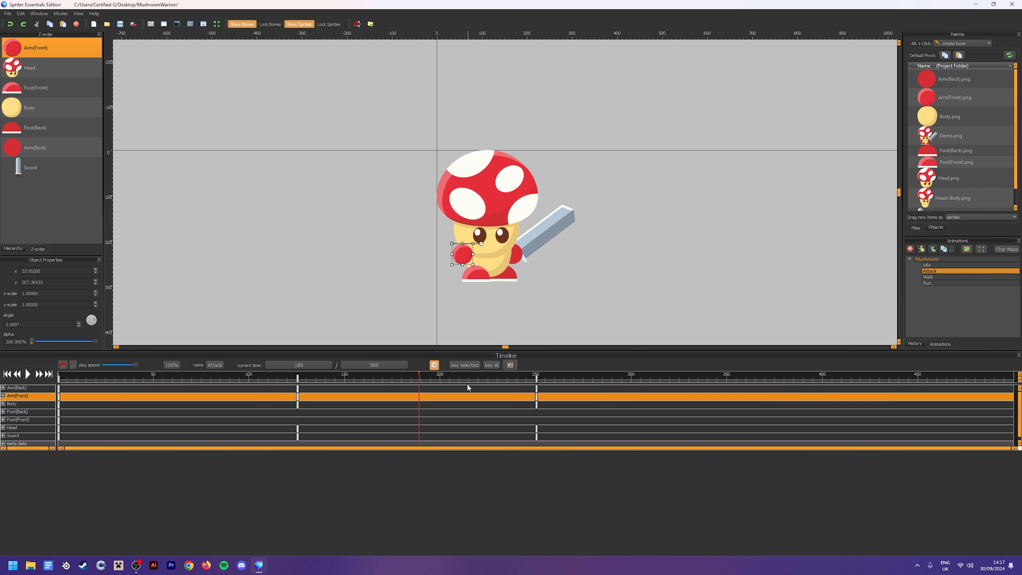
key("ctrl+z")
key("ctrl+z")
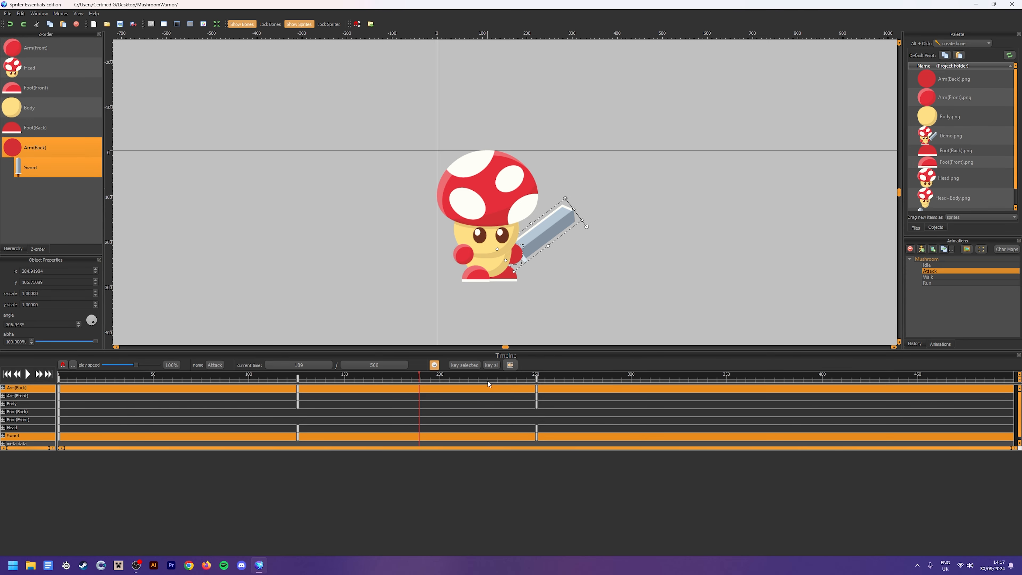
Play the Attack animation from the start, examine the sword swing at different zoom levels, and stop playback
left_click_drag(488, 380, 60, 341)
left_click(303, 264)
scroll(473, 248, "down", 5)
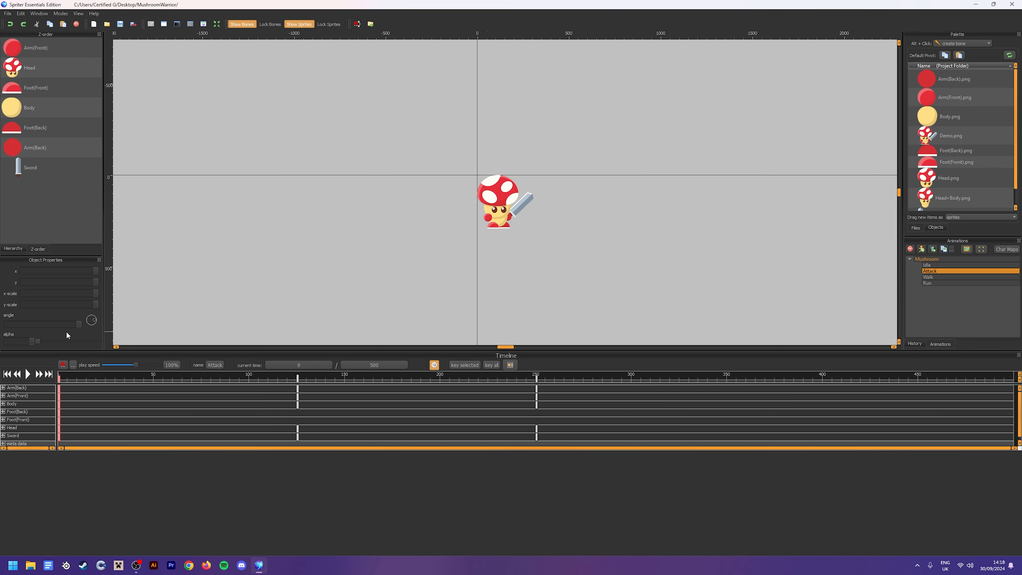
left_click(28, 375)
scroll(433, 300, "up", 3)
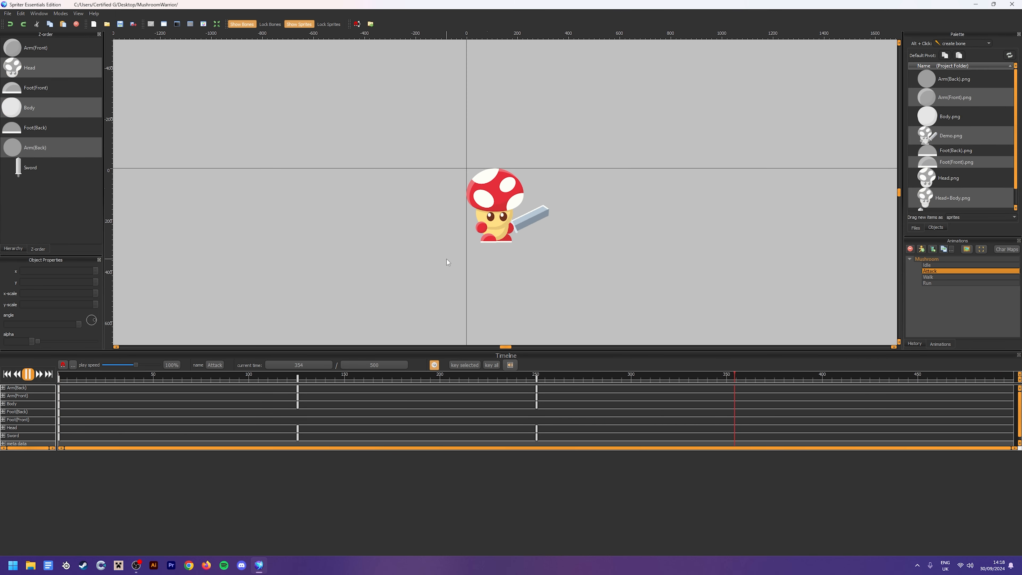
scroll(484, 254, "up", 1)
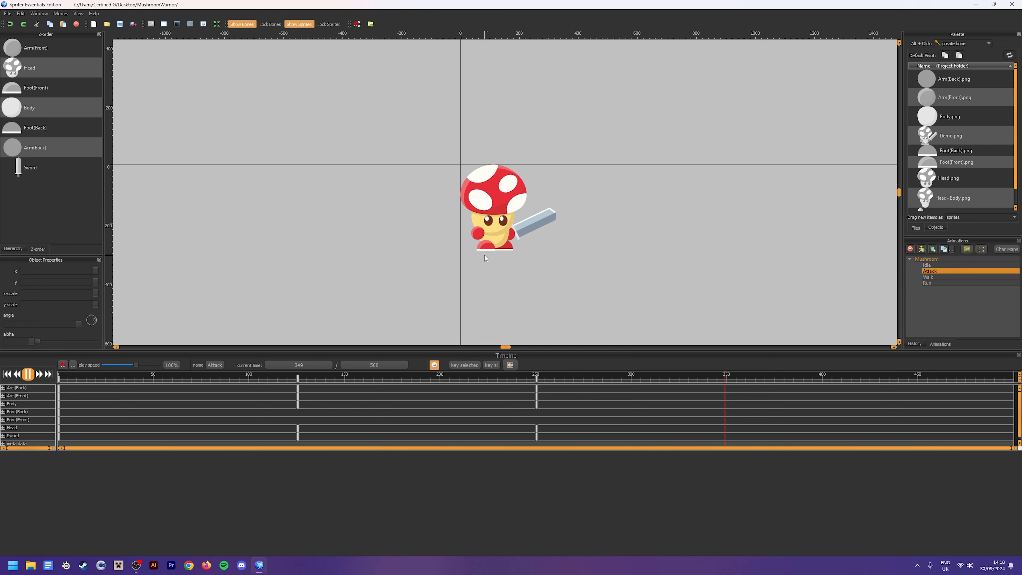
key("space")
At 200 ms, select the sword and fine-tune its position in small increments, mostly to the right and slightly up
left_click(531, 232)
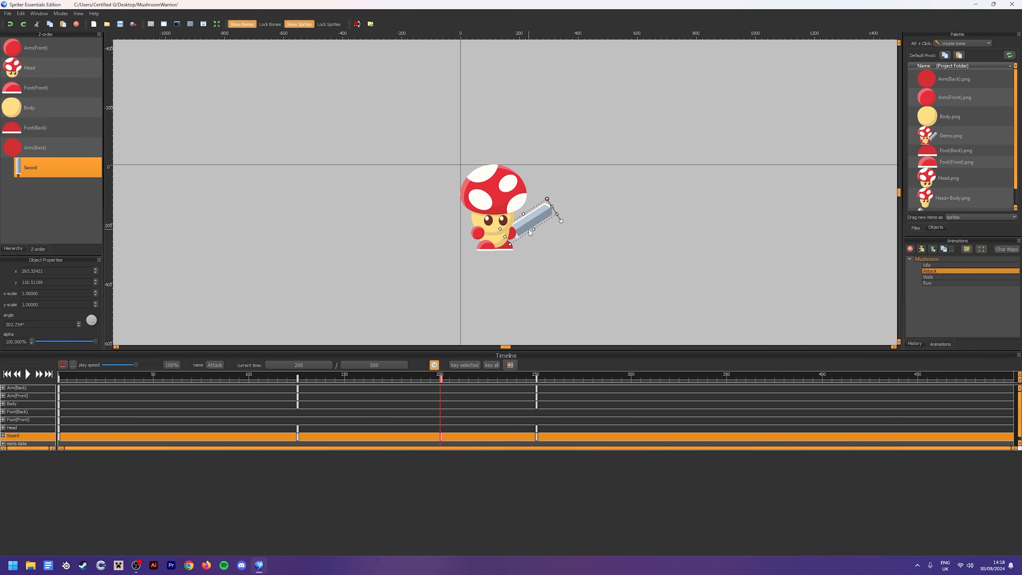
key("Right")
key("Right")
key("Right")
key("Right")
key("Right")
key("Right")
key("Right")
key("Right")
key("Right")
key("Right")
key("Right")
key("Up")
key("Up")
key("Up")
key("Up")
key("Up")
key("Up")
key("Up")
key("Up")
key("Up")
key("Right")
key("Right")
key("Right")
key("Down")
key("Down")
key("Down")
key("Up")
At 250 ms, select the sword and nudge it slightly right and up
left_click_drag(446, 388, 538, 377)
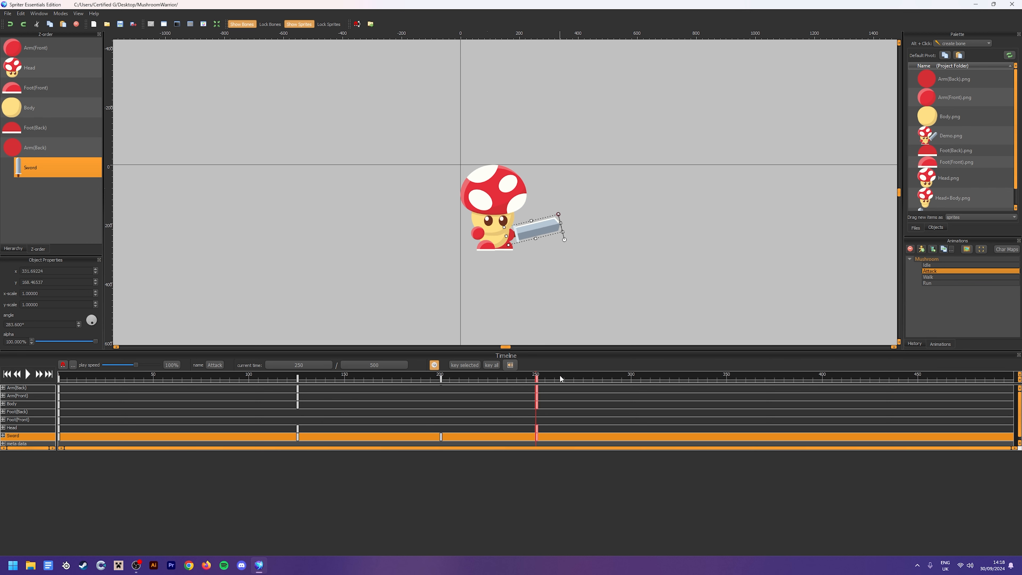
left_click(542, 250)
left_click(542, 234)
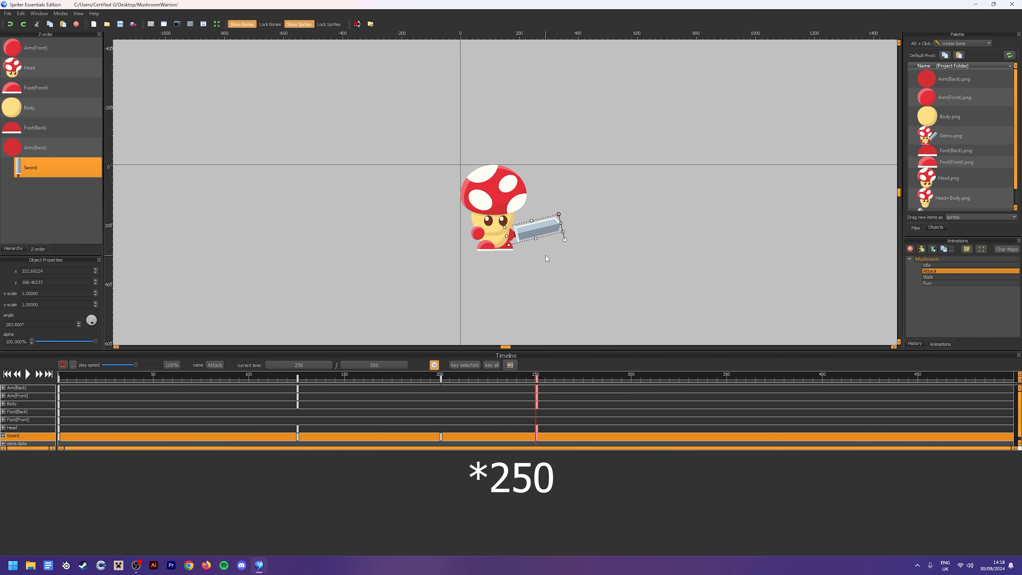
key("Right")
key("Right")
key("Up")
key("Up")
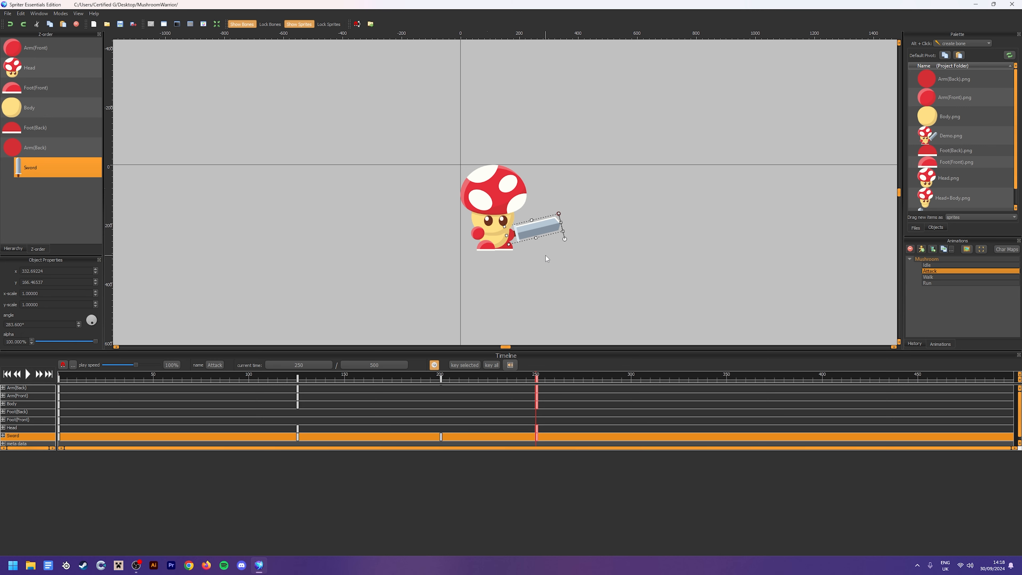
Replay the Attack animation from 0 ms, check the adjusted sword positions zoomed out and in, and scrub through the swing
left_click_drag(519, 378, 58, 365)
left_click(367, 196)
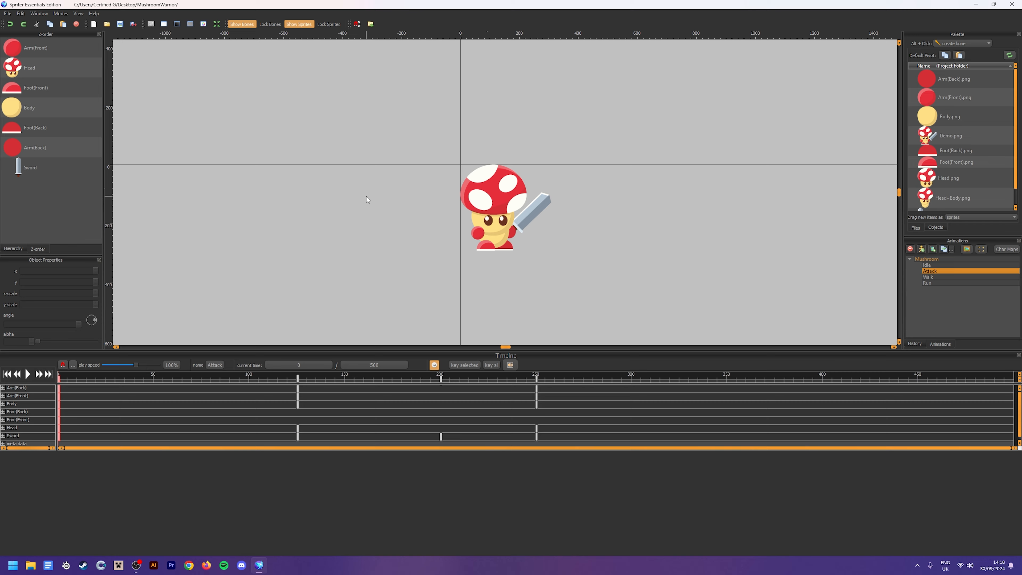
scroll(368, 196, "down", 2)
left_click(28, 374)
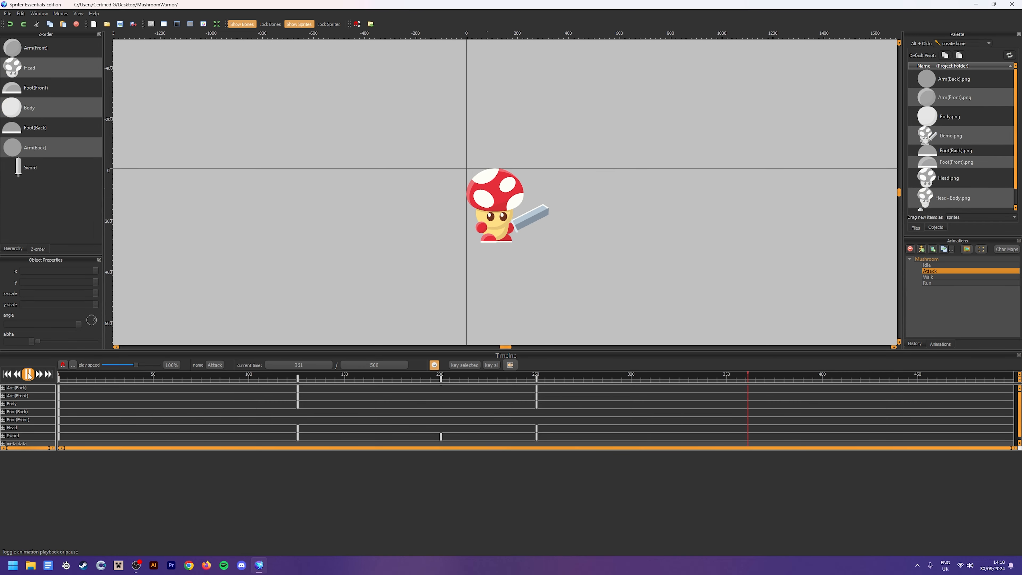
scroll(425, 260, "down", 1)
scroll(473, 245, "up", 2)
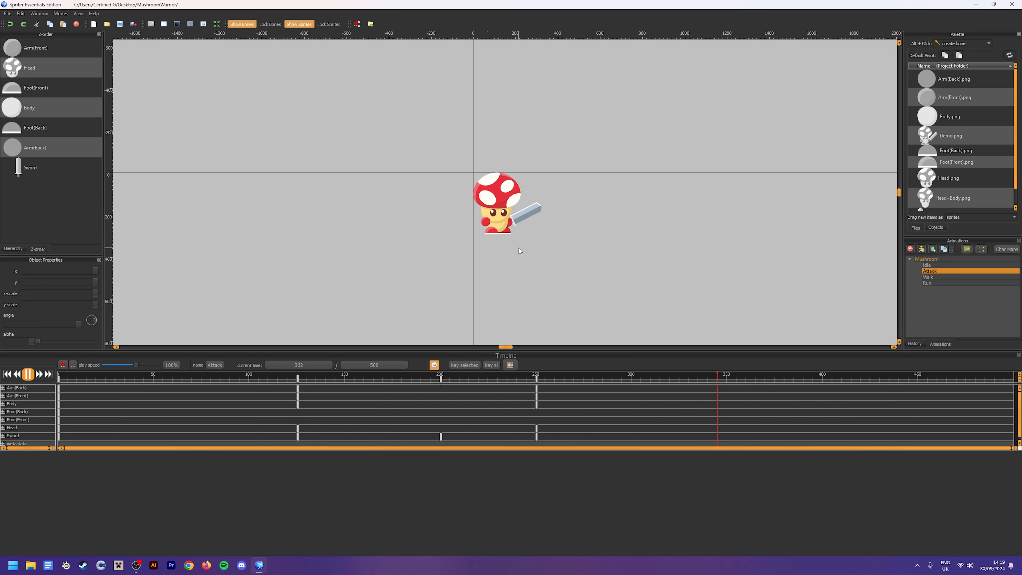
scroll(519, 248, "up", 2)
left_click_drag(491, 378, 540, 390)
Play the Idle, Attack, Walk and Run animations in turn to review them, and stop playback on Run
left_click(929, 265)
left_click(28, 375)
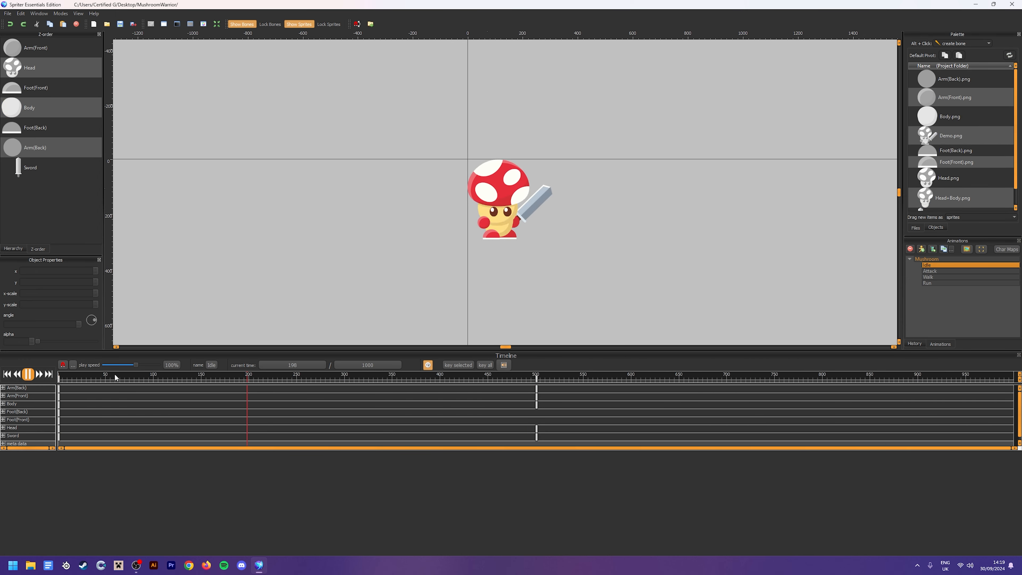
left_click(943, 270)
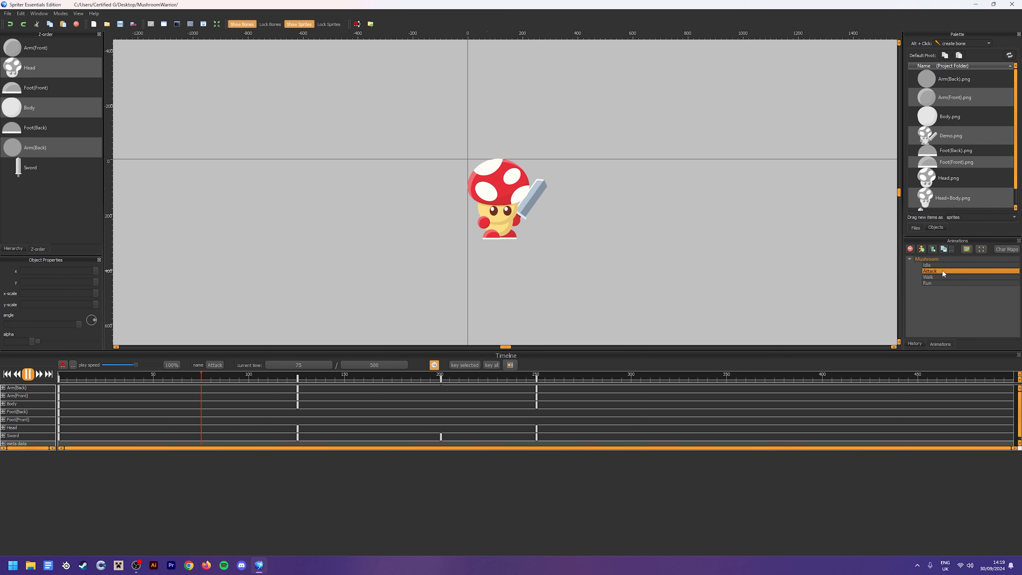
left_click(945, 278)
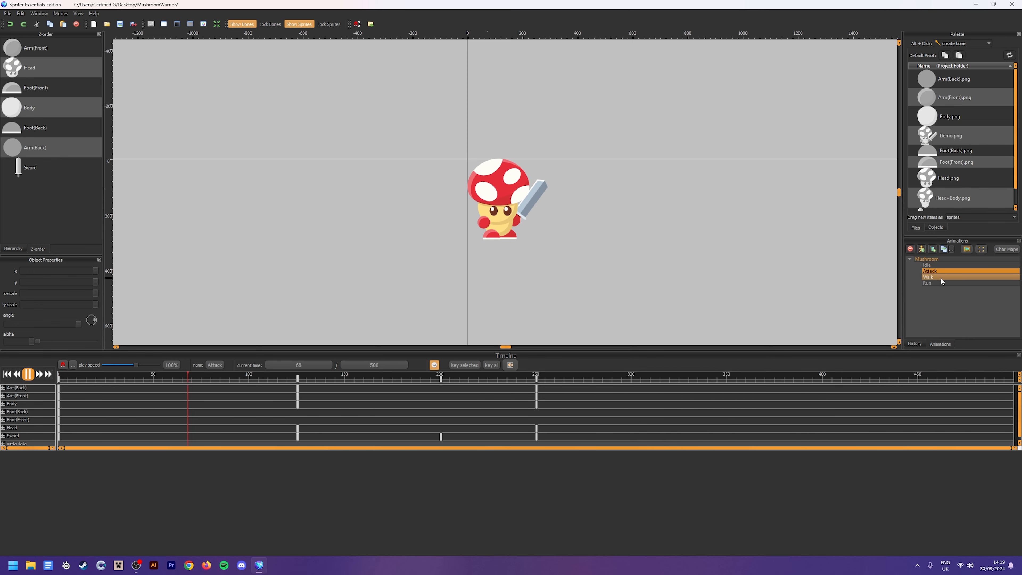
left_click(946, 283)
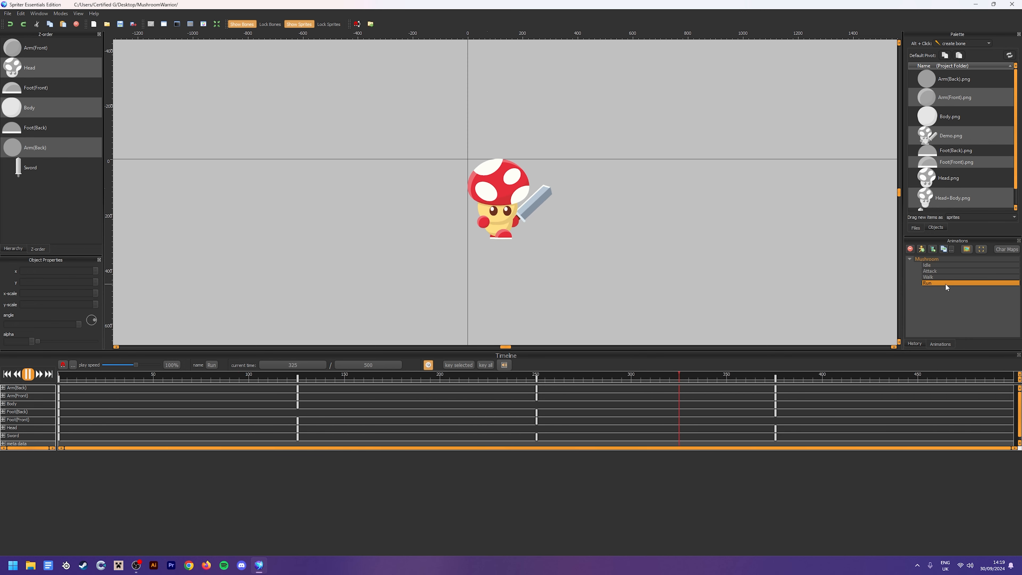
left_click(28, 374)
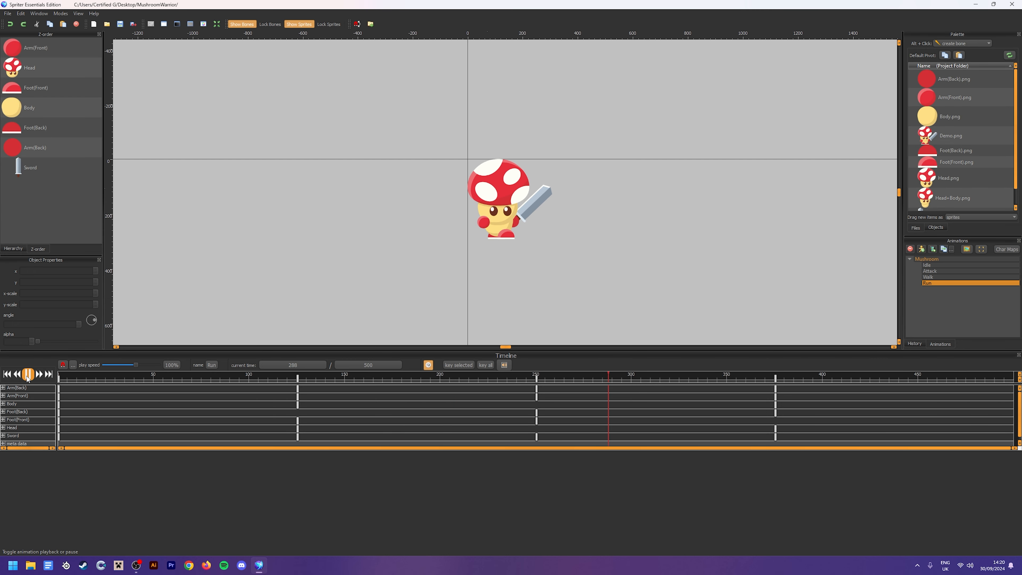
Scrub the Run animation to 337 ms and enlarge the canvas for a closer look at the character's pose
left_click_drag(555, 381, 701, 384)
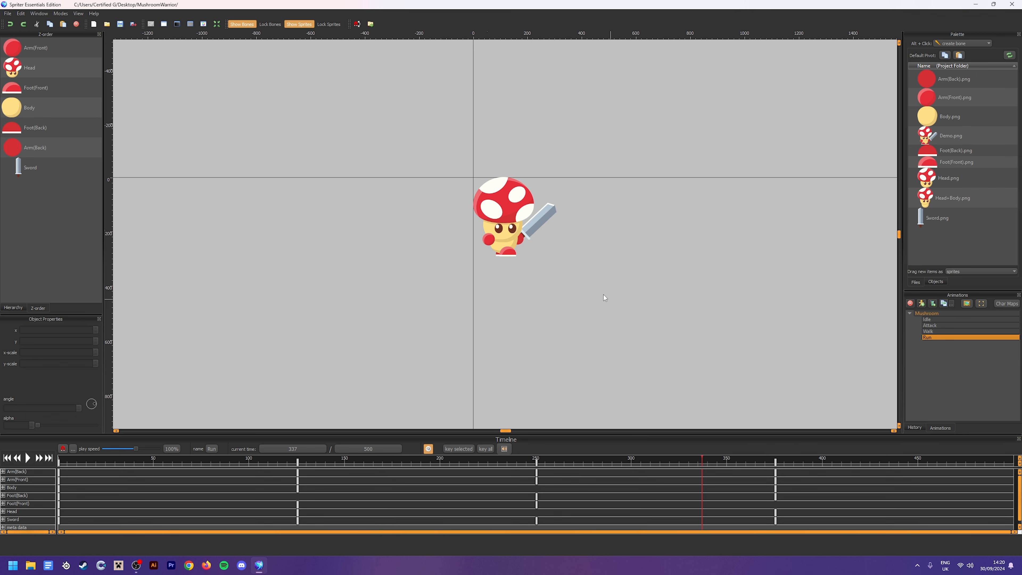
scroll(605, 296, "up", 3)
left_click_drag(621, 296, 621, 317)
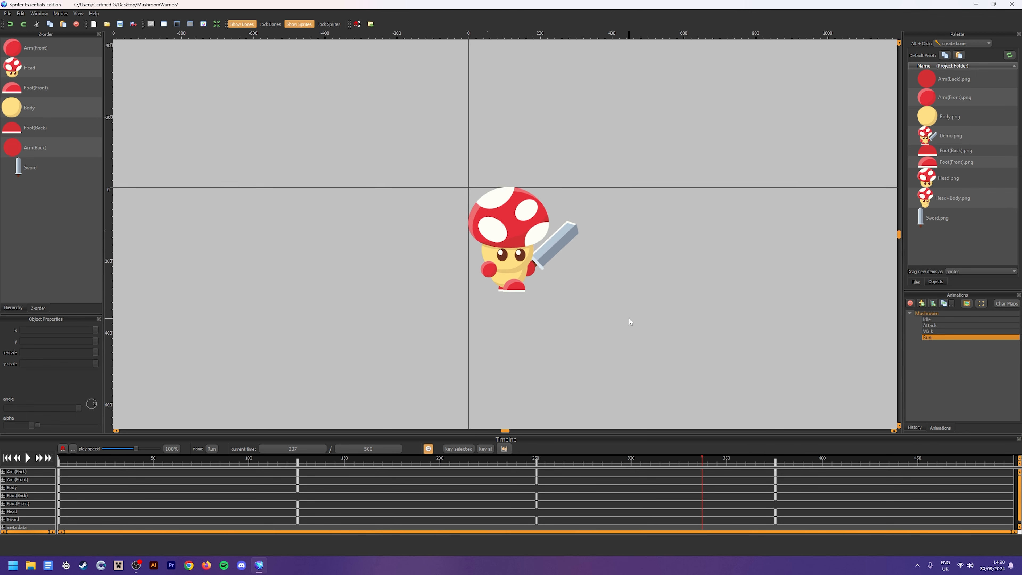